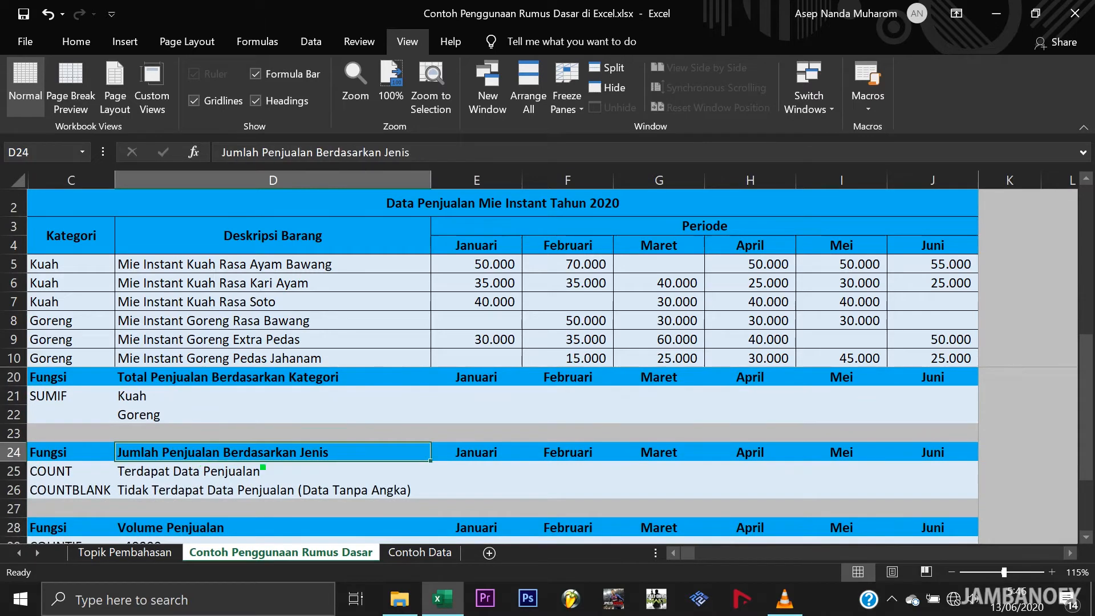
Step: Review the function sections from MIN to COUNTIF and the January sales figures in the Contoh Penggunaan Rumus Dasar sheet
scroll(317, 478, "down", 1)
left_click(231, 472)
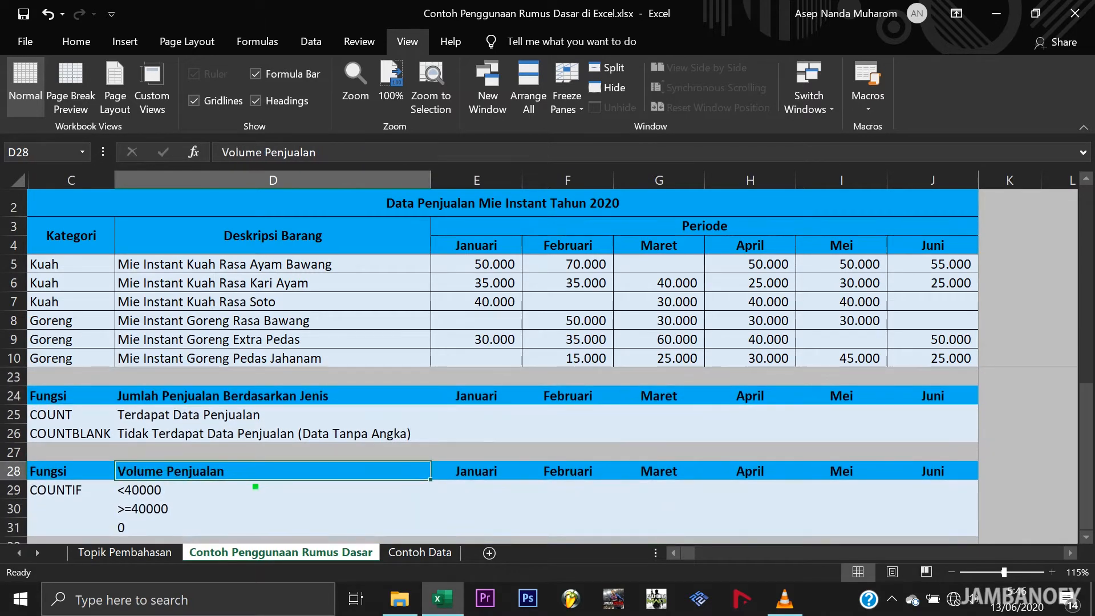
scroll(251, 485, "down", 1)
scroll(331, 473, "up", 5)
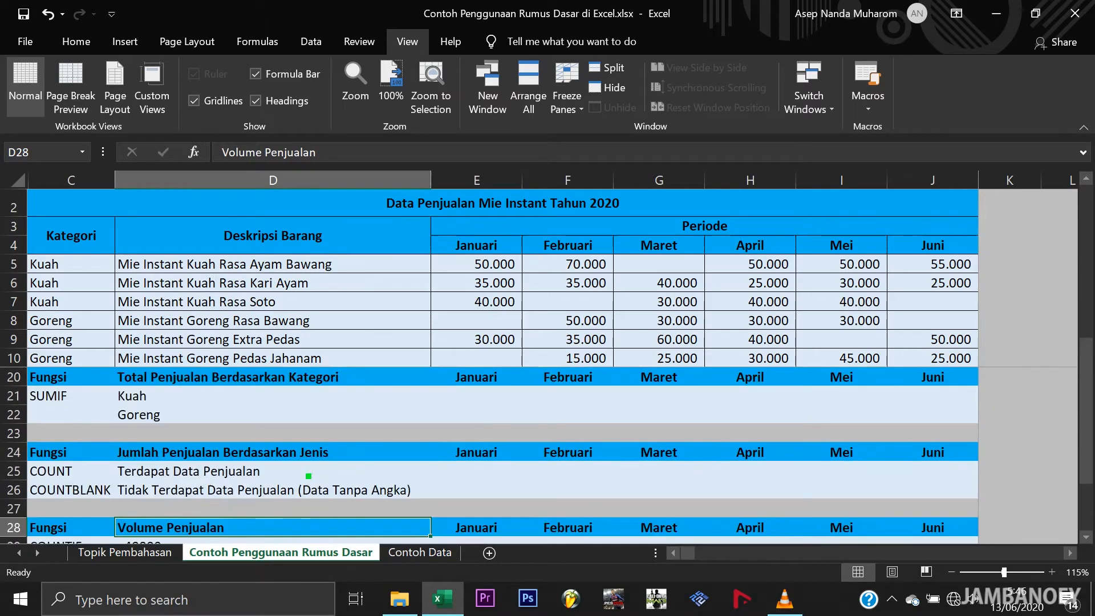
left_click(234, 402)
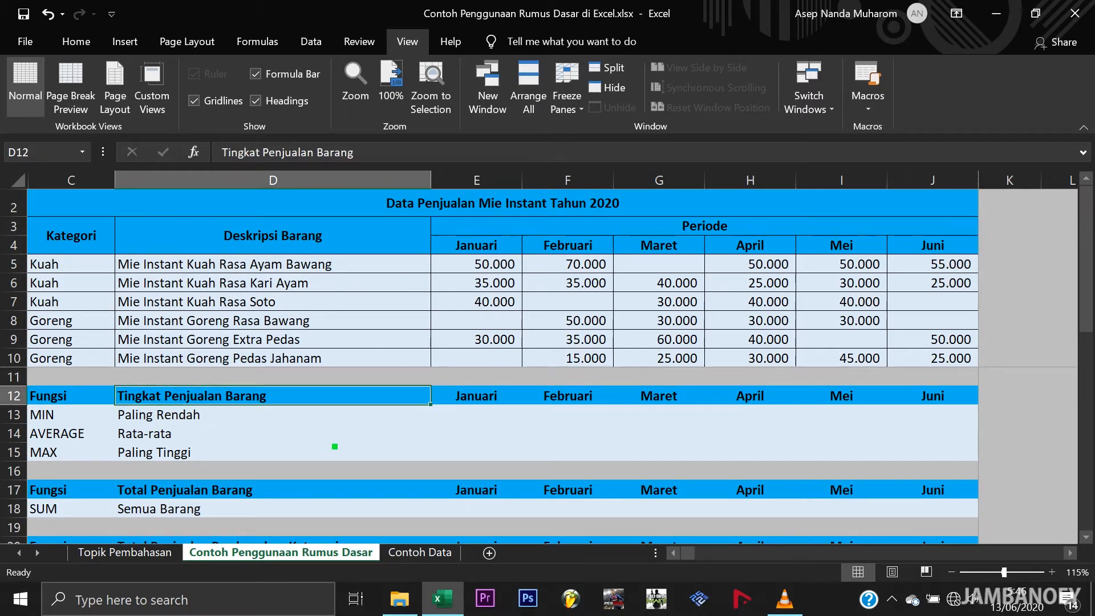
left_click(456, 417)
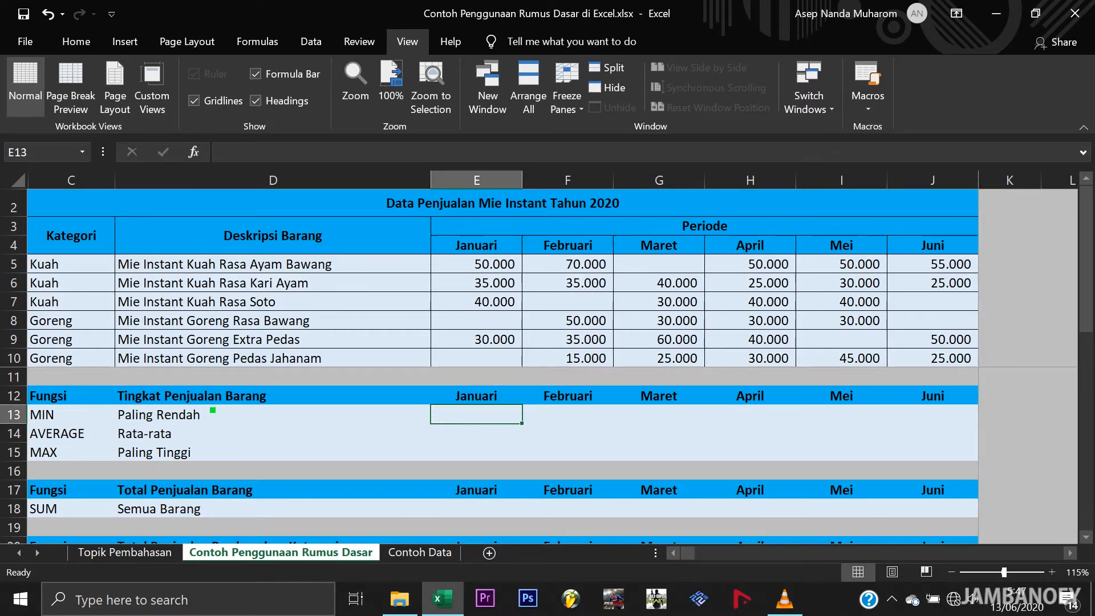
left_click(198, 416)
left_click(463, 420)
left_click(458, 343)
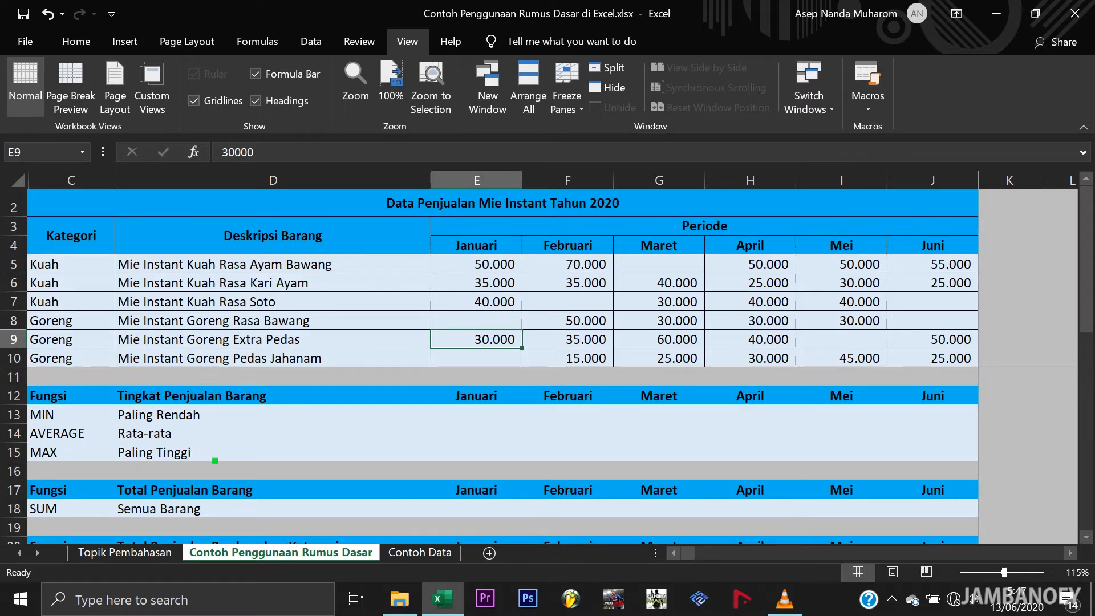
left_click(478, 266)
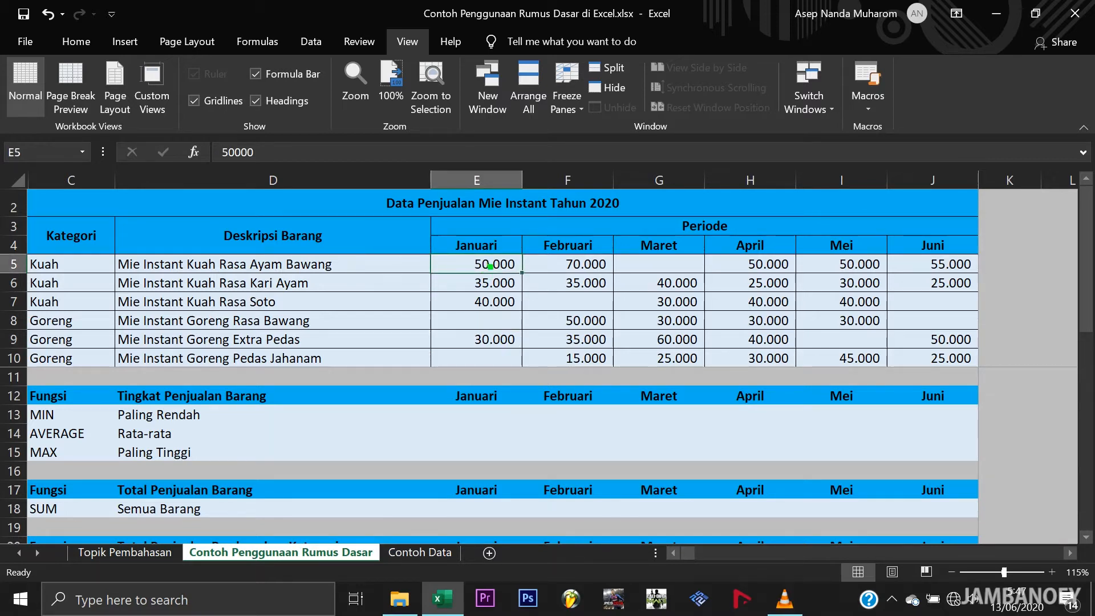
Step: Look through the long sales list in the Contoh Data sheet, then return to Contoh Penggunaan Rumus Dasar
left_click(440, 552)
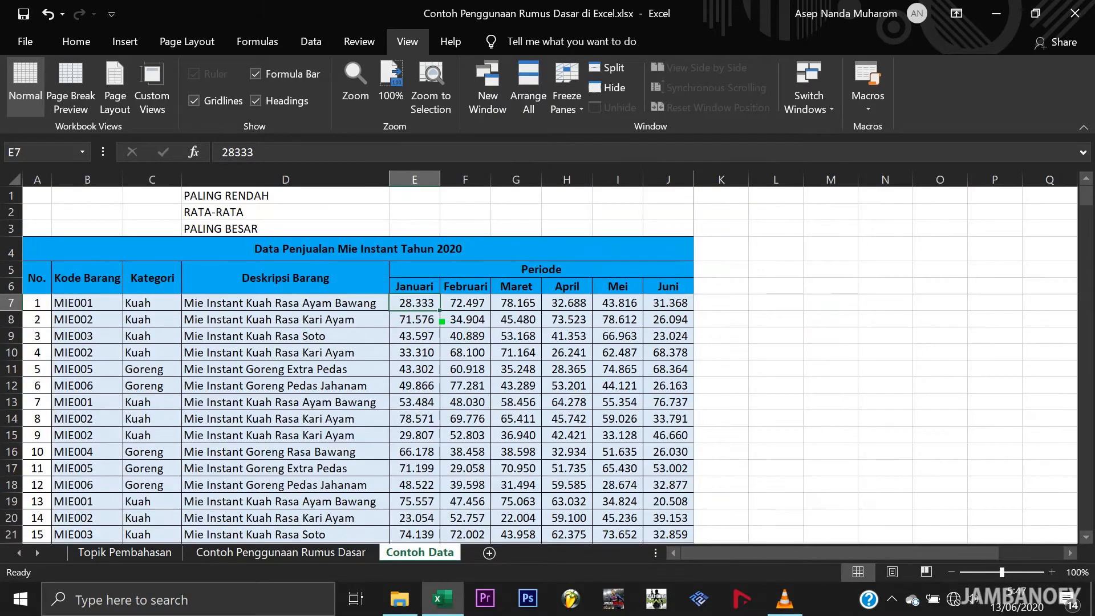
scroll(429, 365, "down", 20)
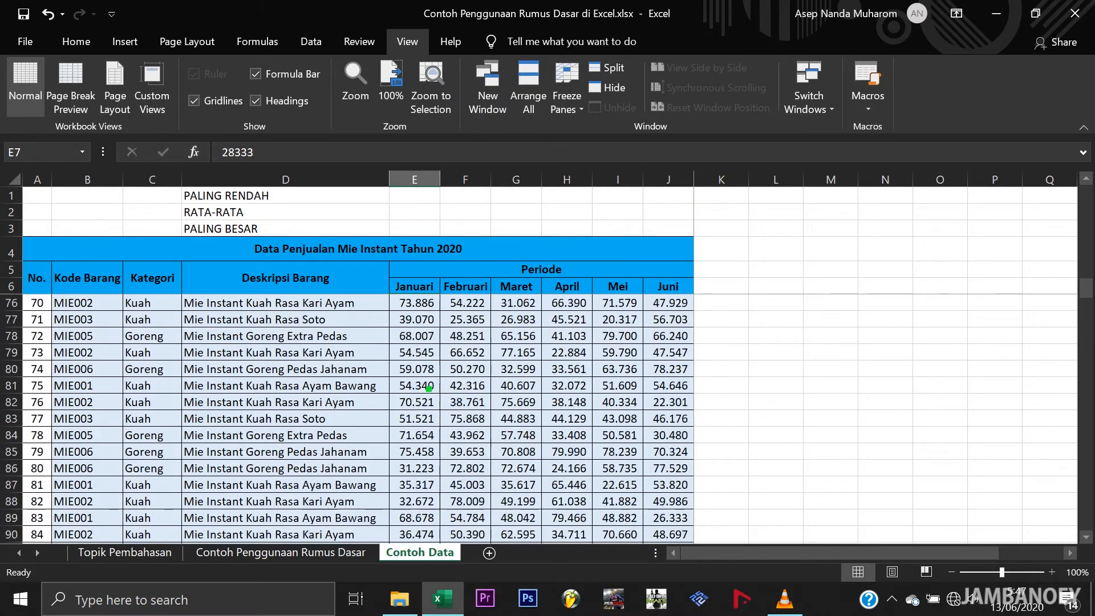
scroll(429, 388, "down", 20)
scroll(428, 385, "up", 2)
left_click(432, 290)
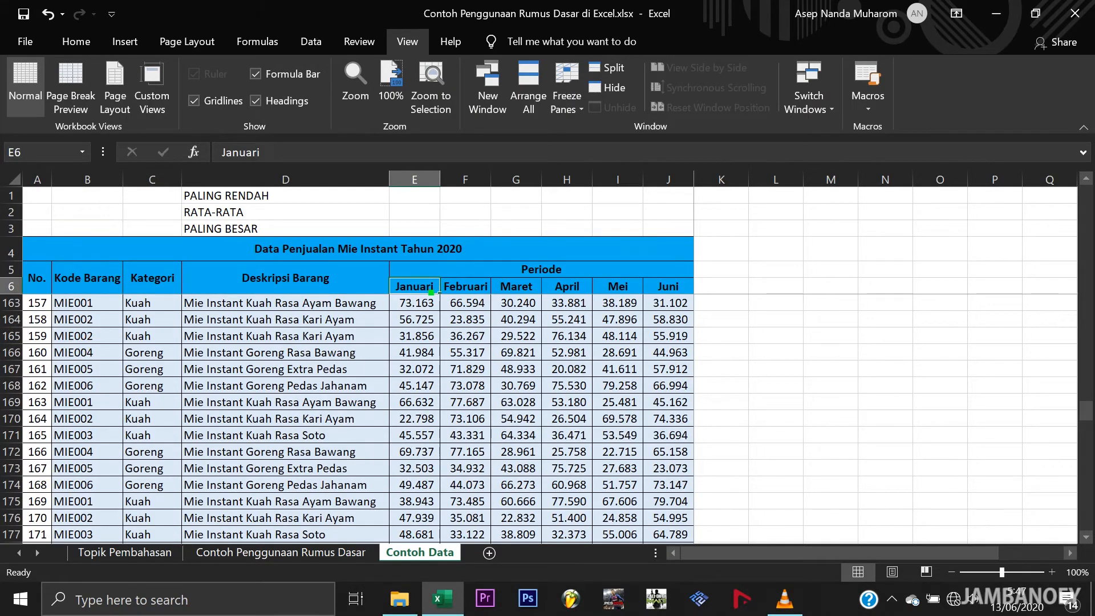
key("Down")
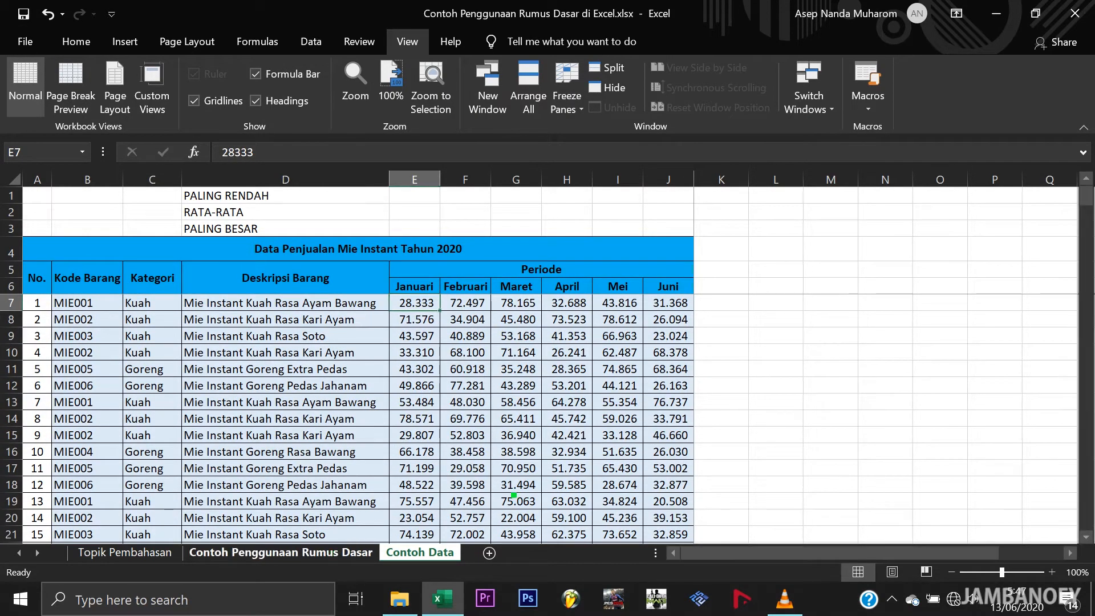
left_click(280, 552)
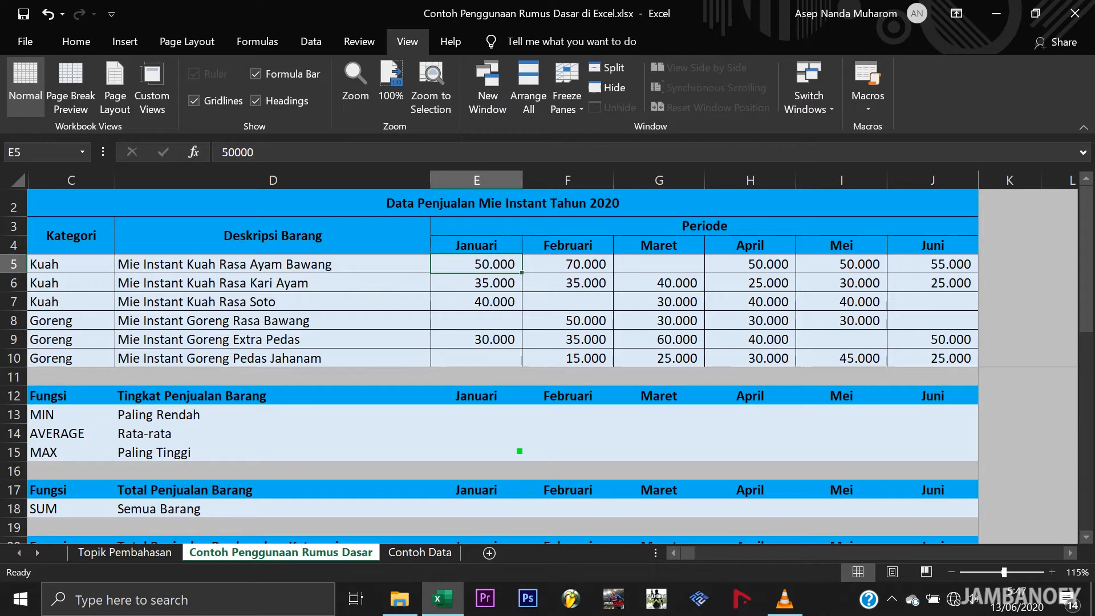
Step: Calculate the lowest January sales in E13 with the MIN function over E5:E10
left_click(497, 419)
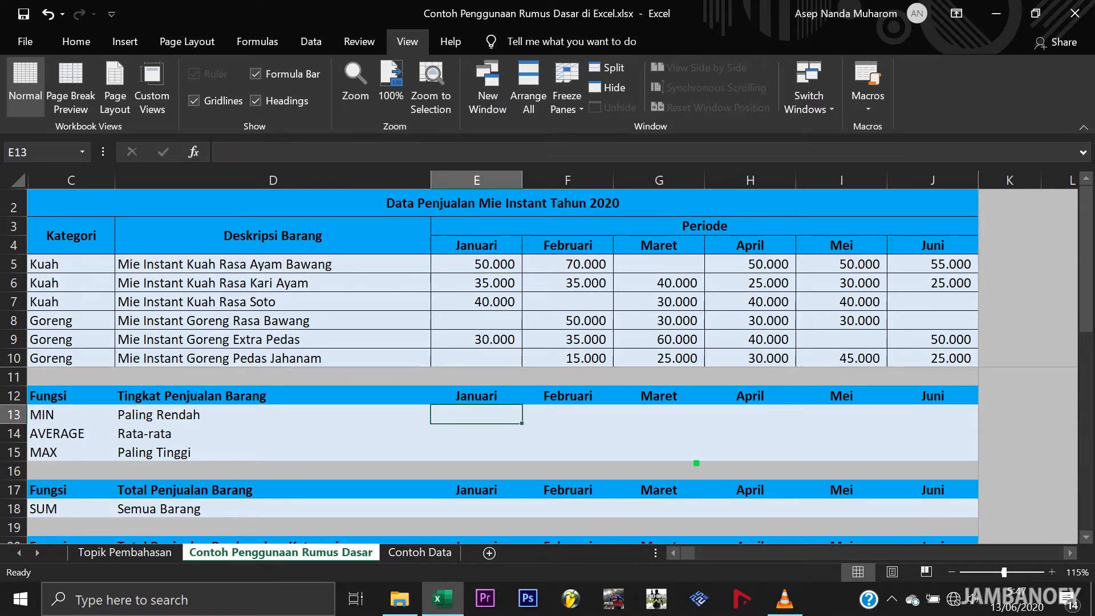
type("=")
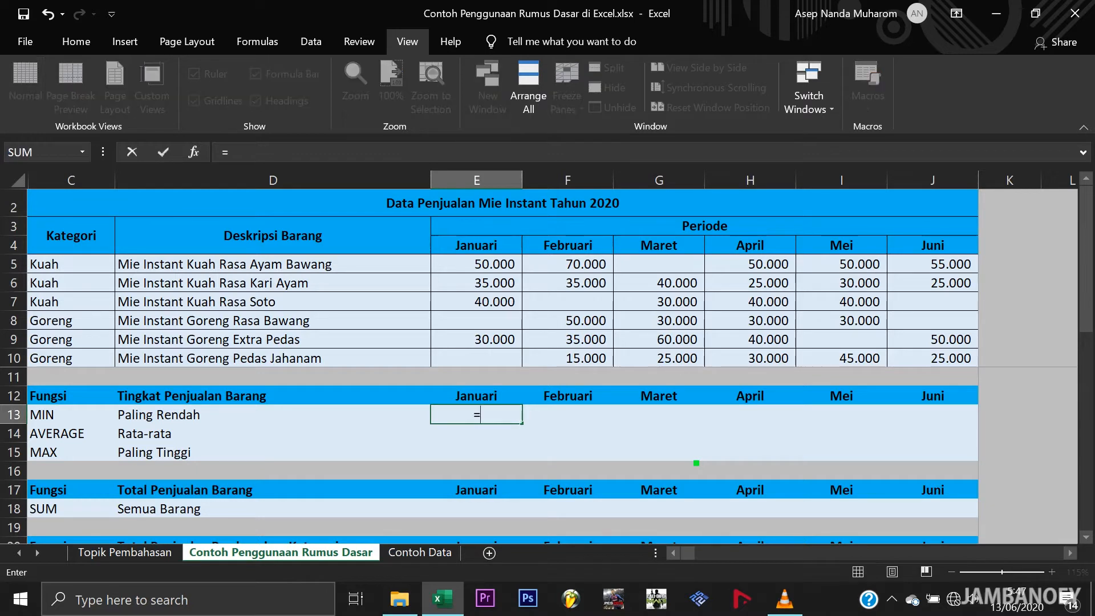
type("min(")
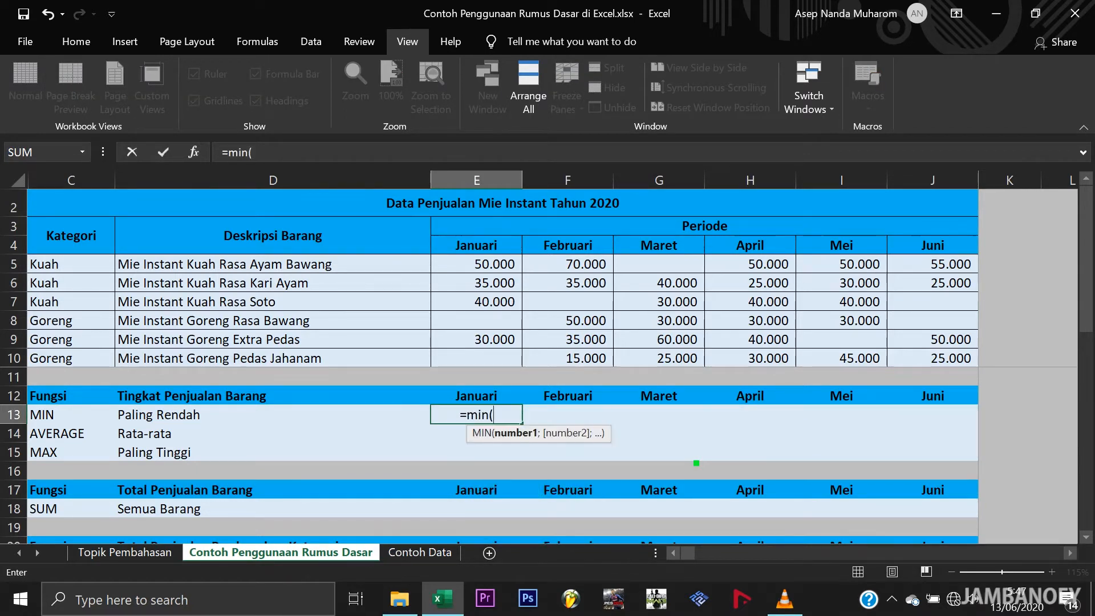
left_click_drag(493, 263, 499, 367)
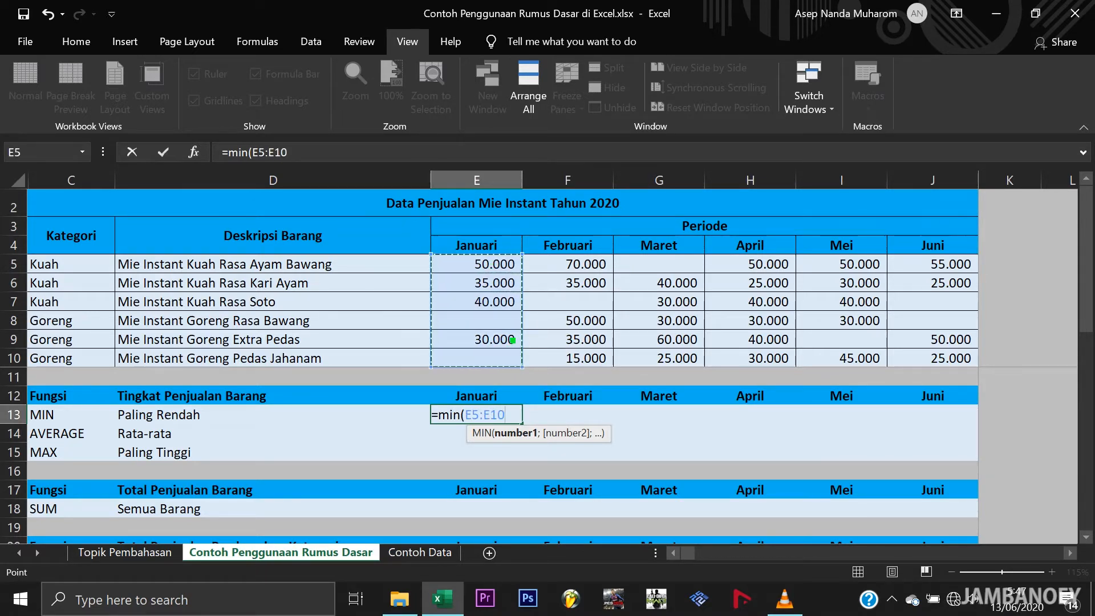
key("Return")
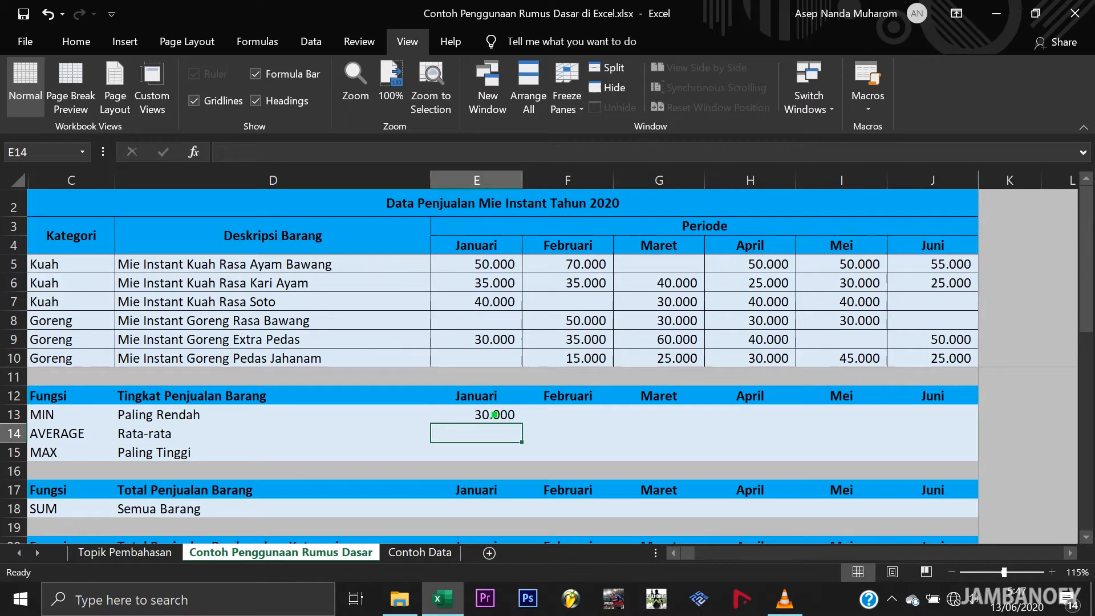
Step: Calculate the average January sales in E14 with the AVERAGE function over E5:E10
type("=aver")
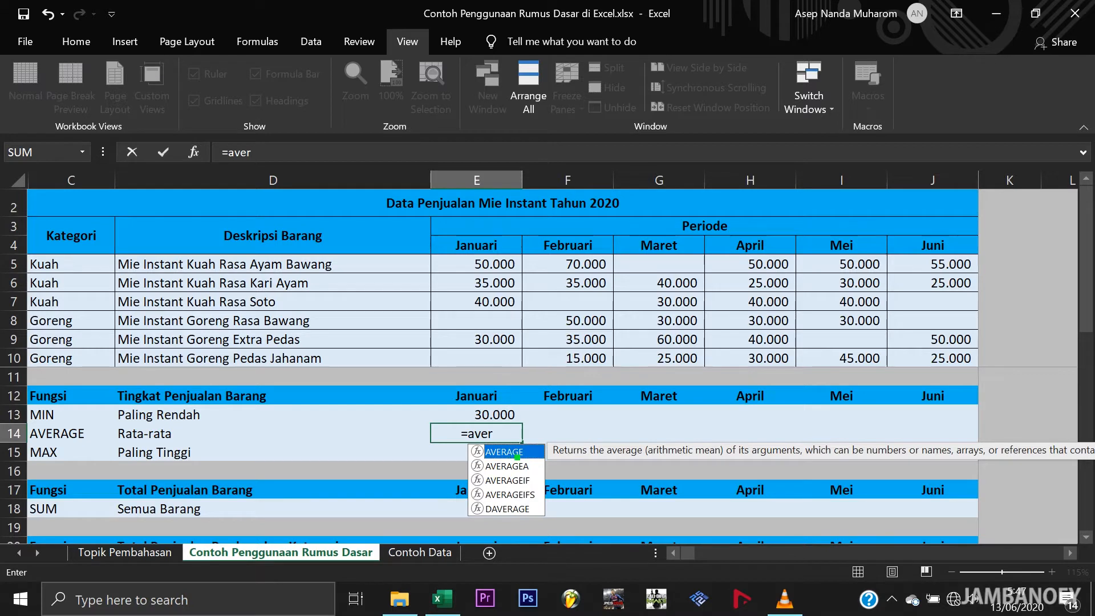
double_click(517, 457)
left_click_drag(486, 267, 488, 362)
key("Return")
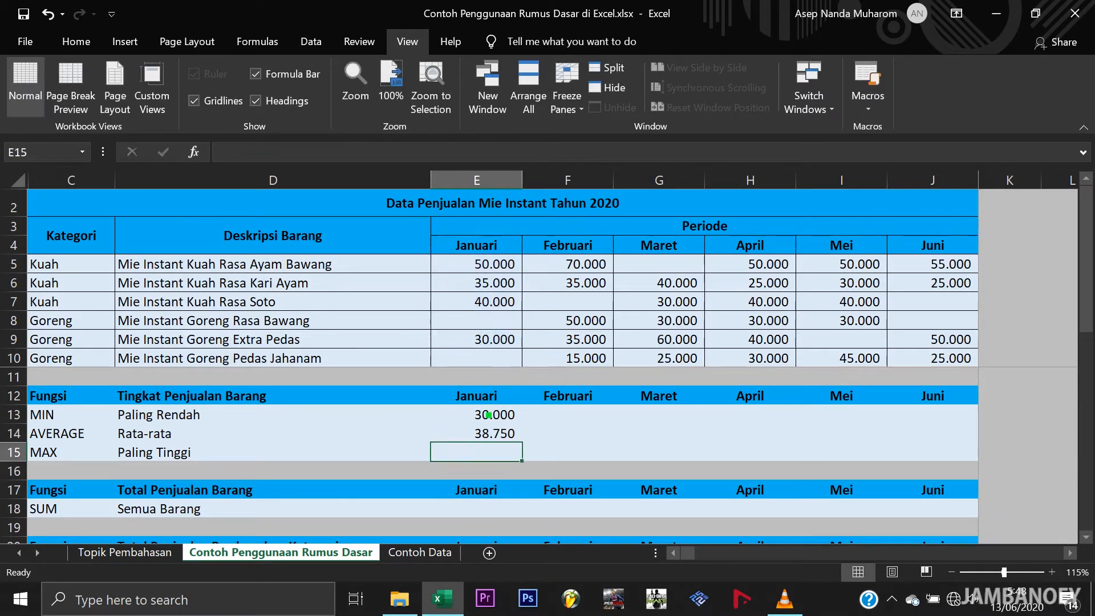
Step: Calculate the highest January sales in E15 with the MAX function over E5:E10
type("=max(")
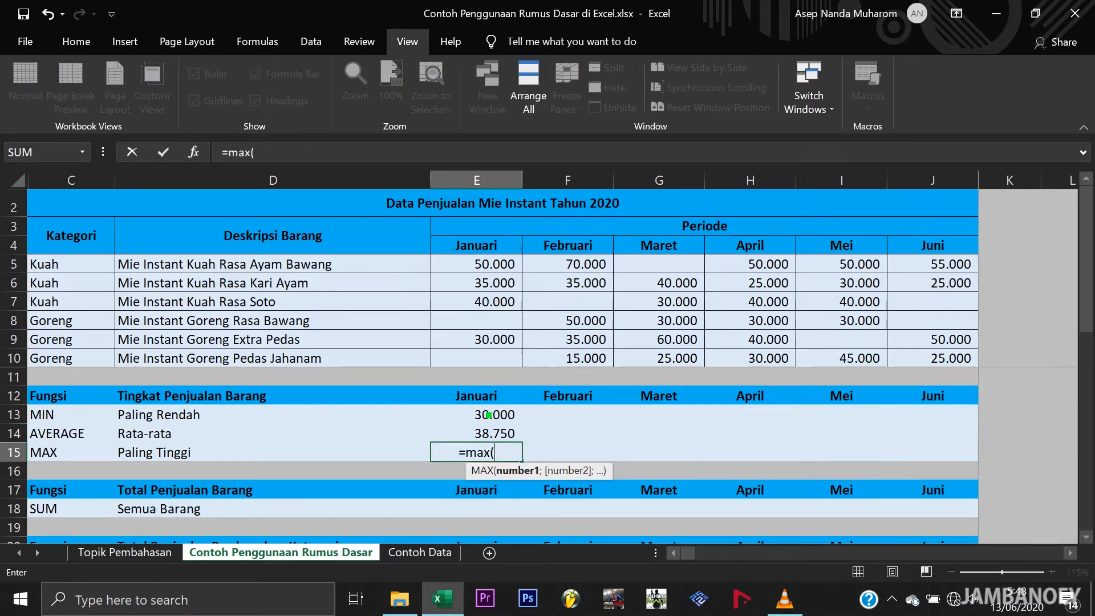
left_click_drag(505, 264, 501, 355)
key("Return")
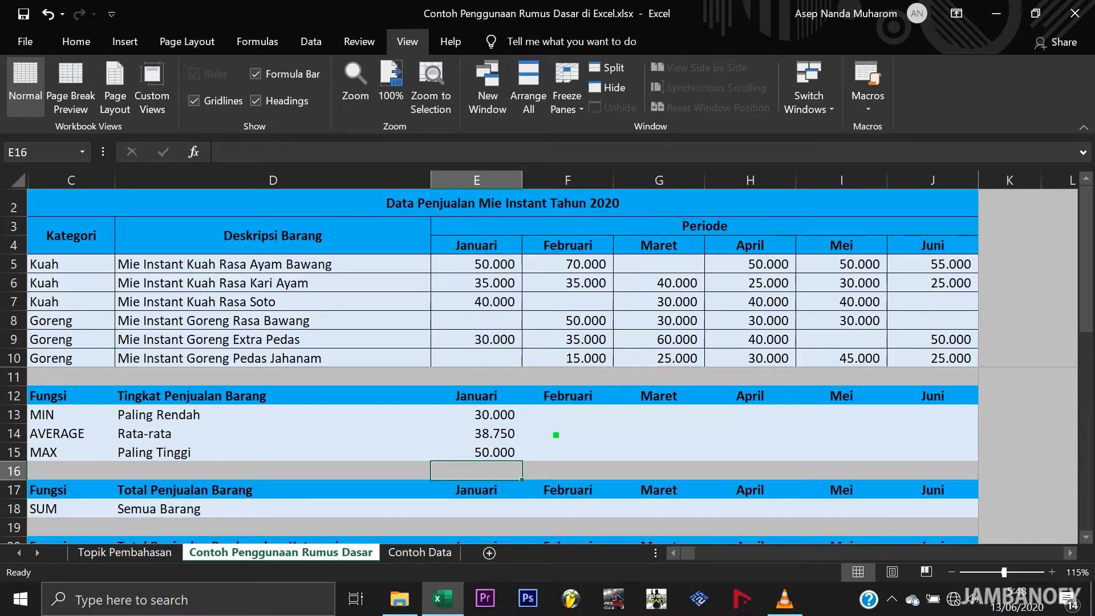
Step: Fill the January formulas in E13:E15 across to the Juni column and undo the fill
left_click_drag(482, 419, 483, 457)
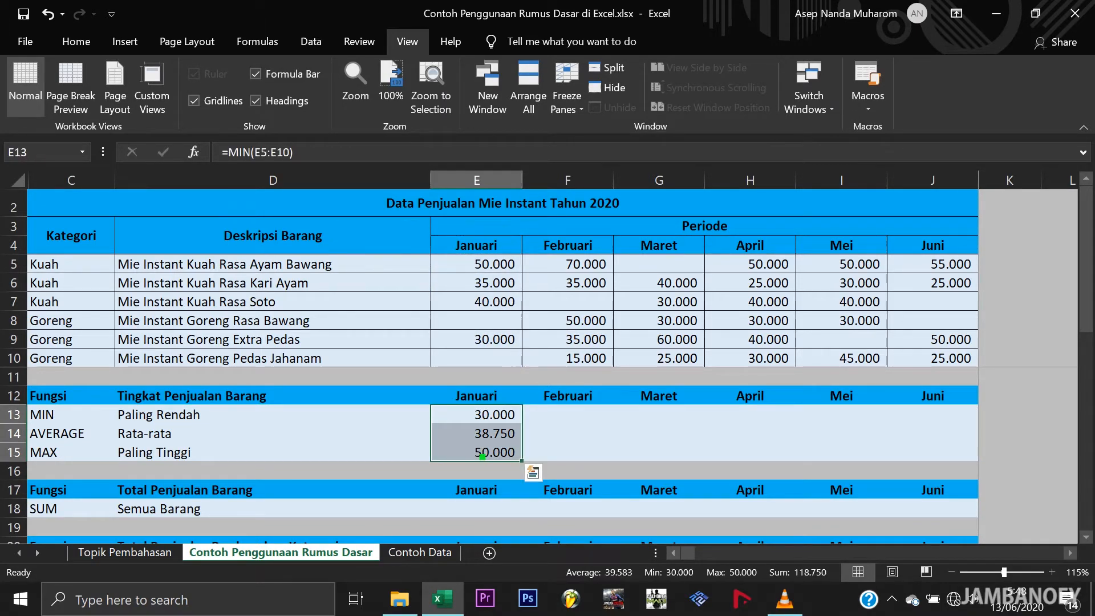
left_click_drag(530, 460, 950, 444)
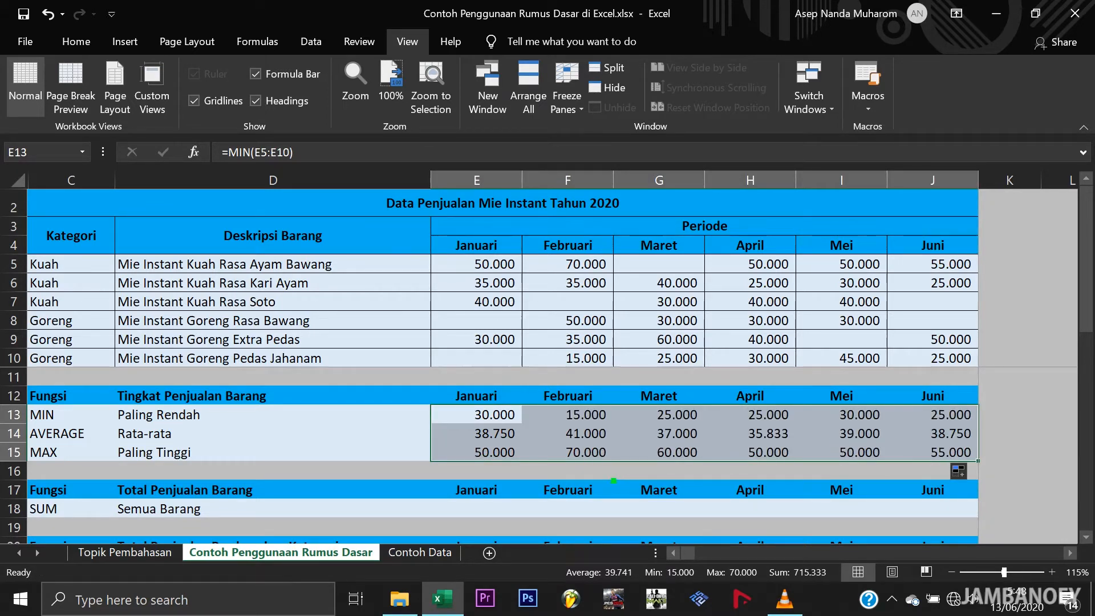
key("ctrl+z")
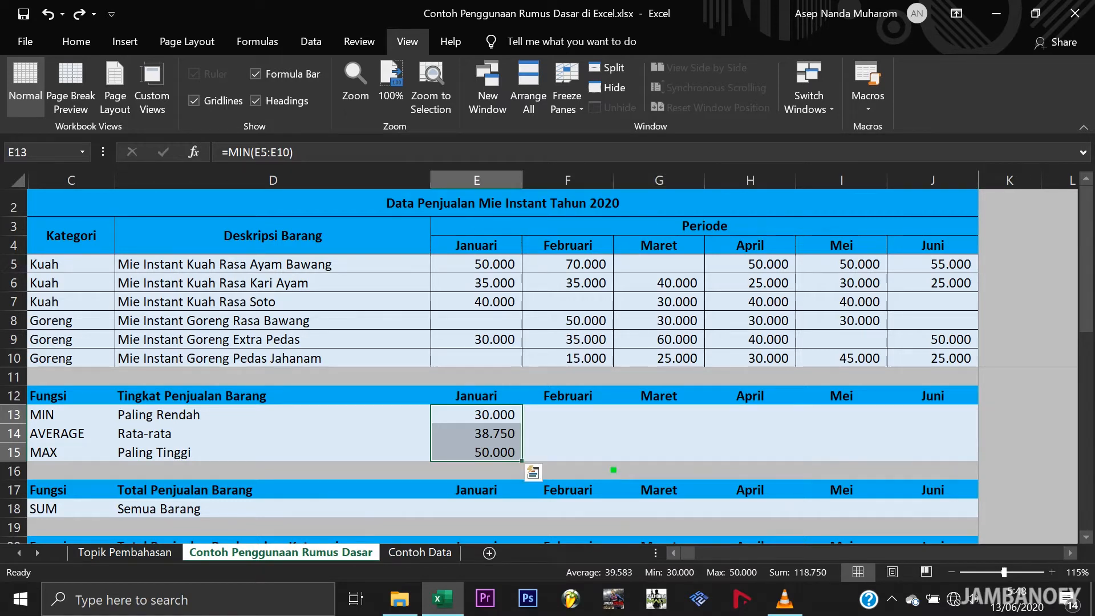
Step: Copy the January MIN, AVERAGE and MAX formulas from E13:E15 and paste them across E13:J15 through Juni
left_click(567, 440)
left_click_drag(495, 416, 494, 451)
right_click(496, 434)
left_click(535, 88)
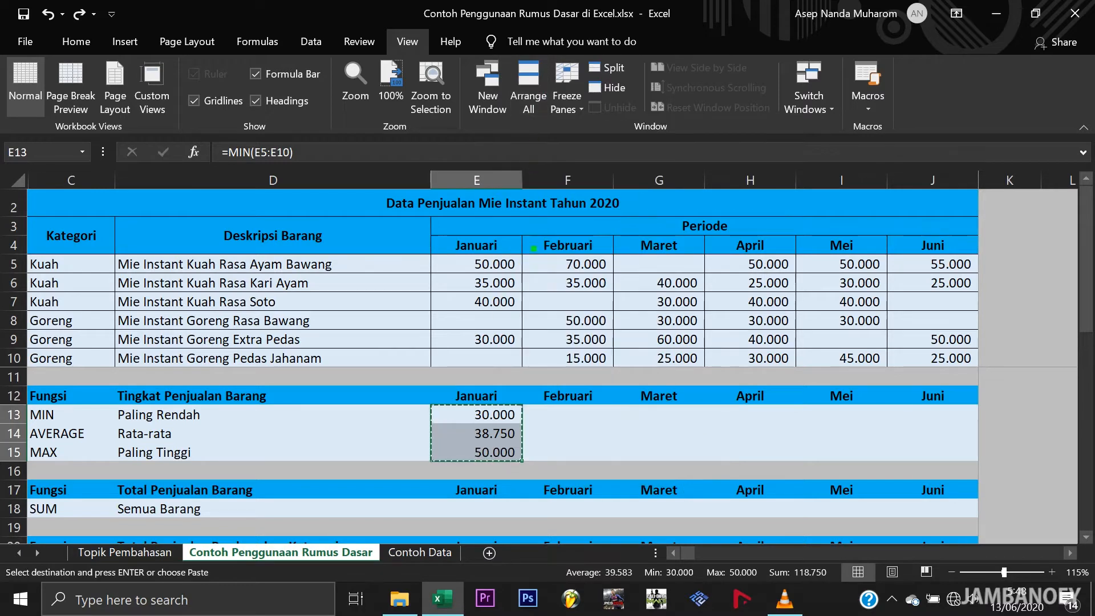
left_click_drag(490, 415, 943, 448)
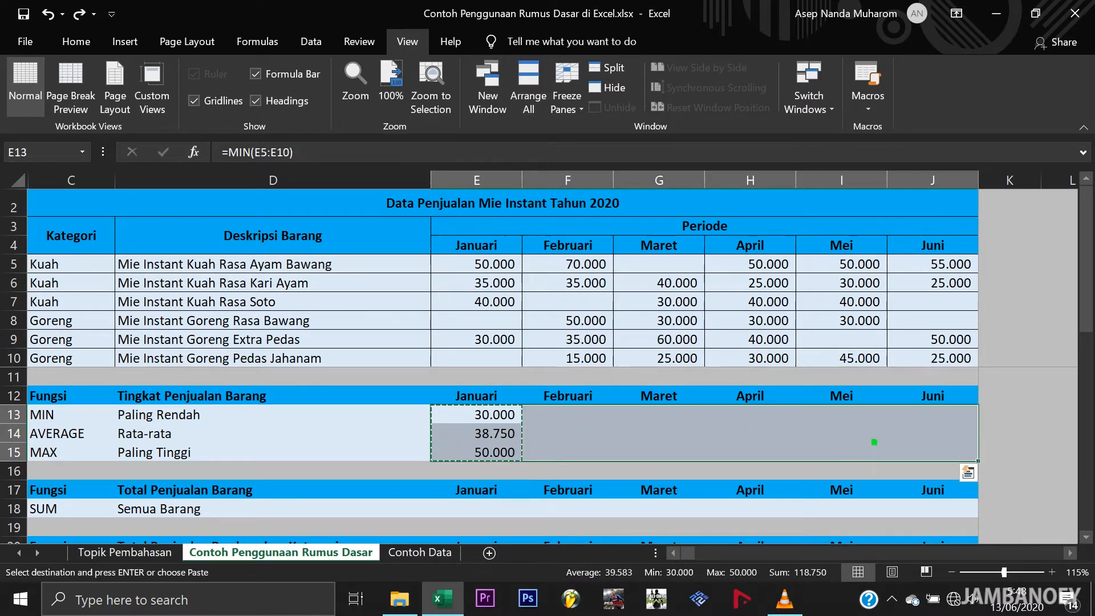
right_click(610, 438)
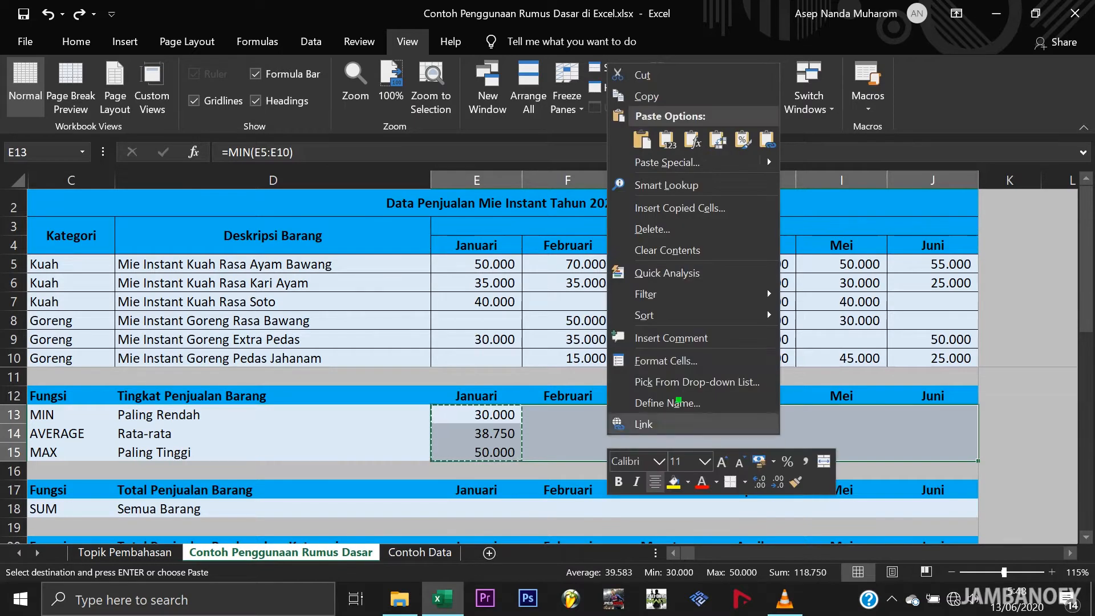
left_click(642, 138)
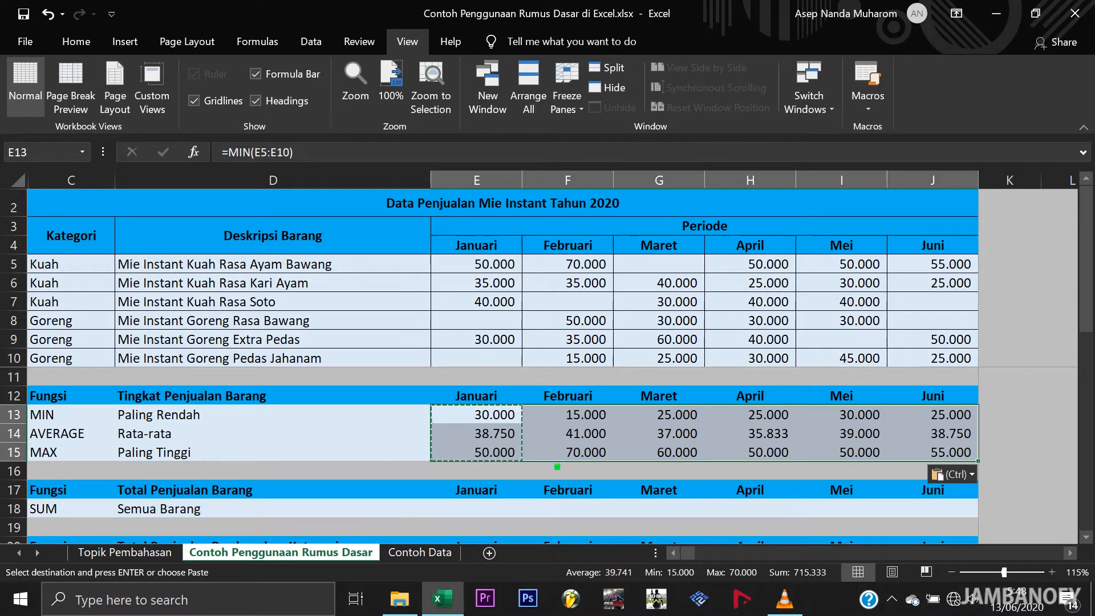
left_click(557, 467)
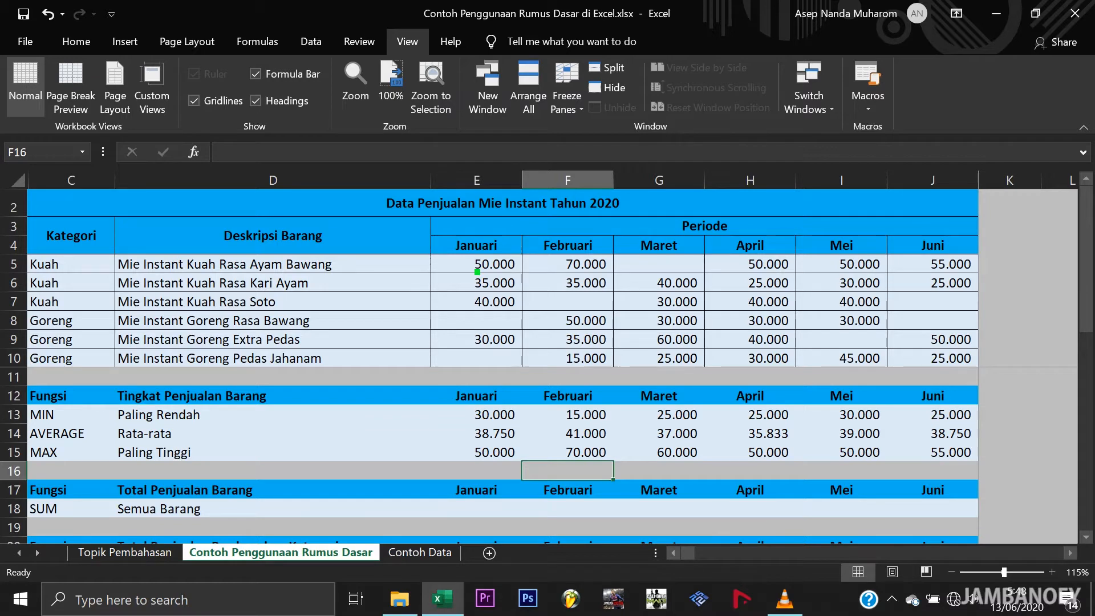
Step: Select the January sales E5:E10 and hide Minimum, Maximum, Sum and Average from the status bar
left_click_drag(477, 267, 477, 358)
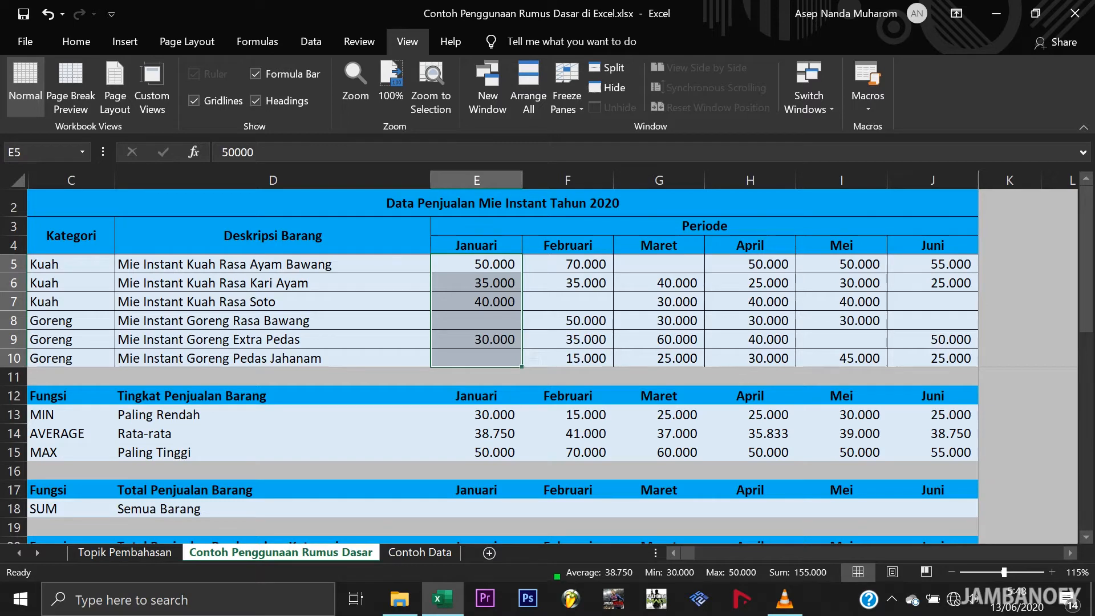
right_click(562, 574)
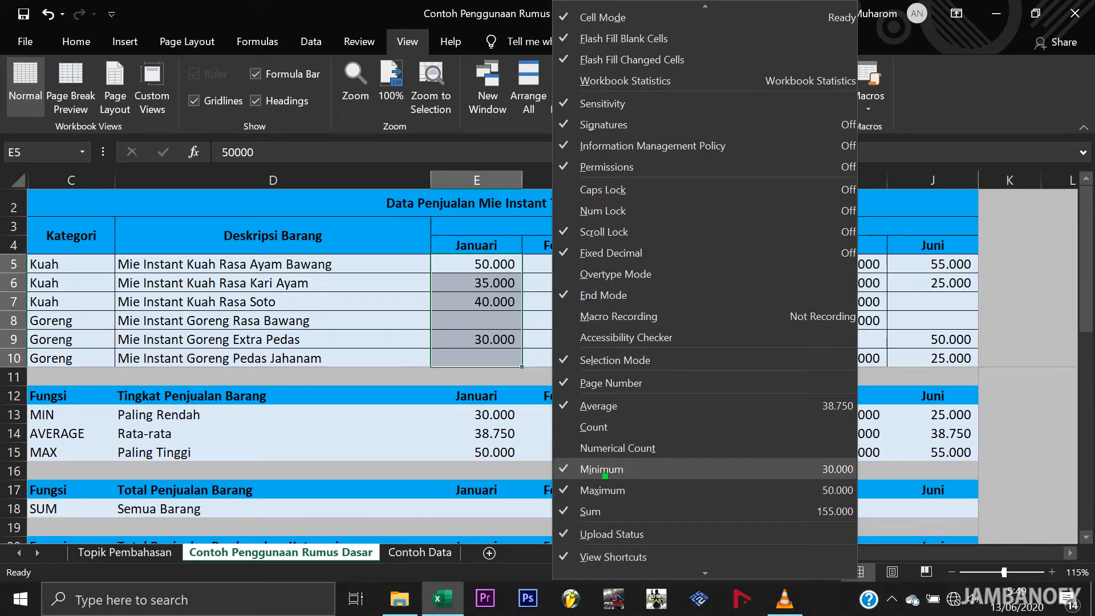
left_click(602, 469)
left_click(603, 491)
left_click(594, 511)
left_click(599, 406)
left_click(531, 508)
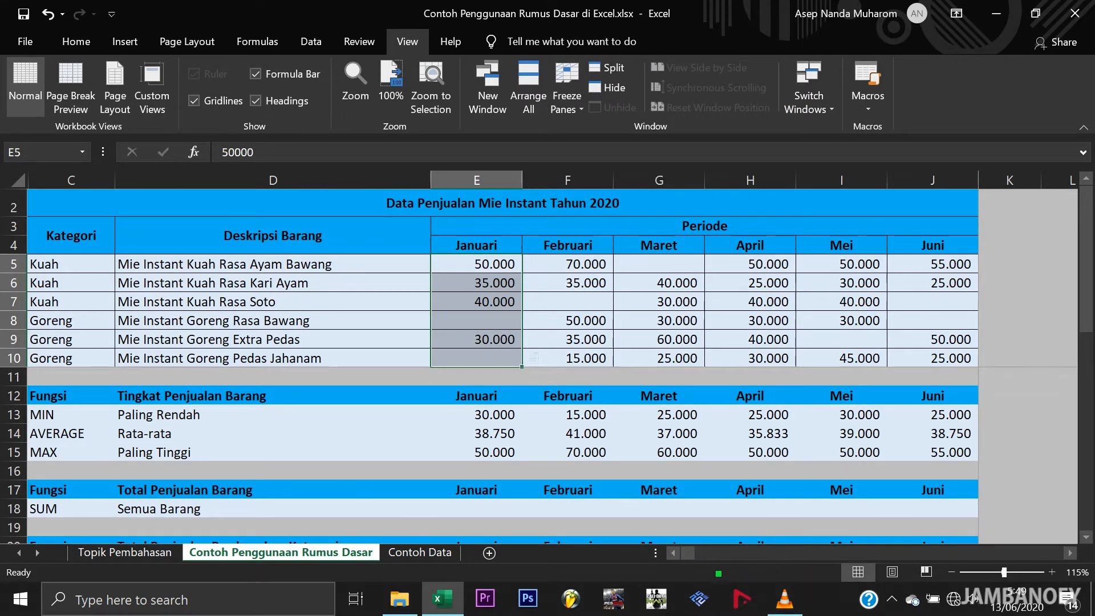
Step: Show Minimum, Maximum, Average and Sum in the status bar again
right_click(768, 574)
left_click(818, 486)
left_click(816, 507)
left_click(812, 422)
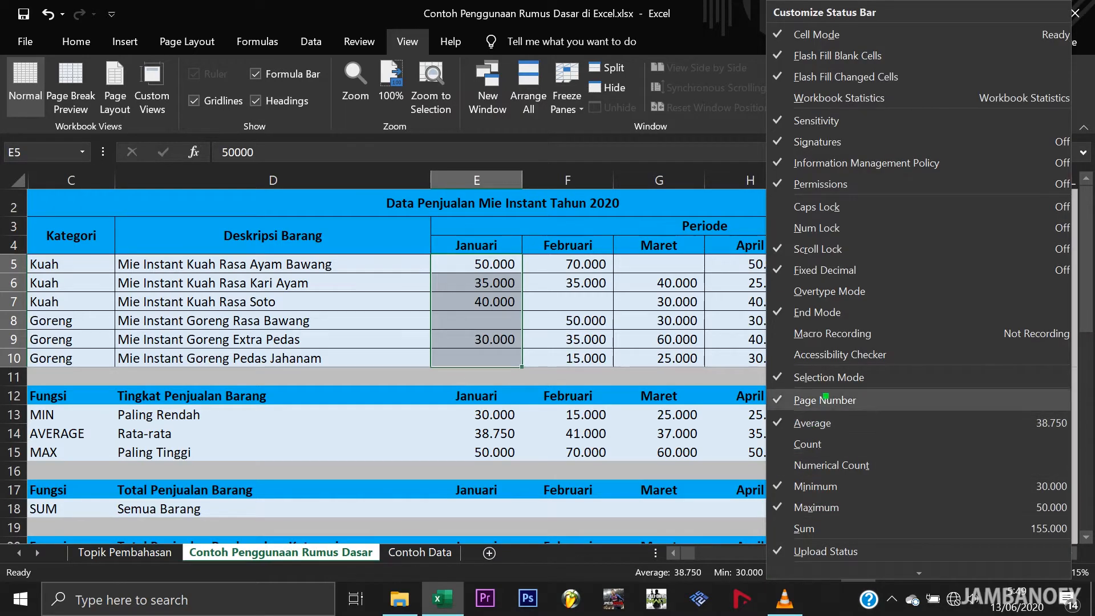
left_click(806, 529)
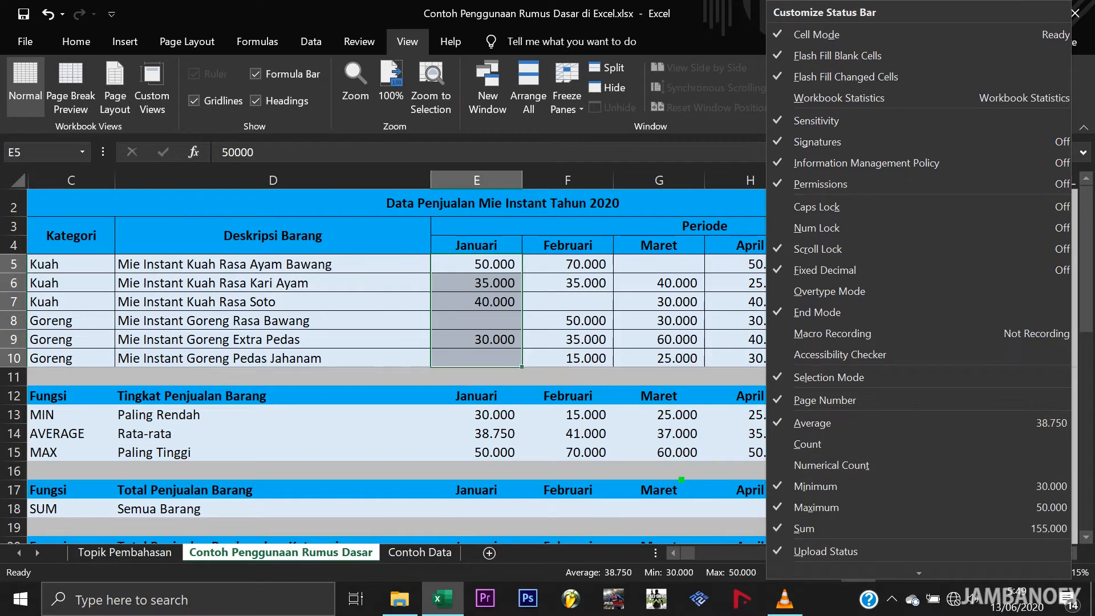
left_click(681, 480)
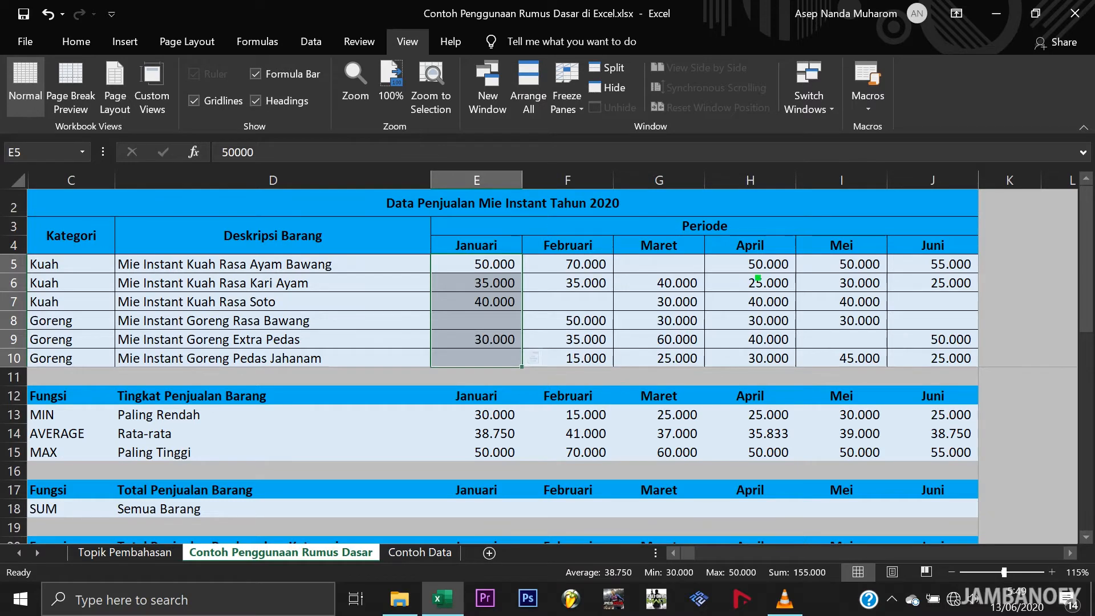
Step: Select the Juni sales J5:J10 to check their average, minimum, maximum and sum in the status bar
left_click_drag(936, 267, 937, 358)
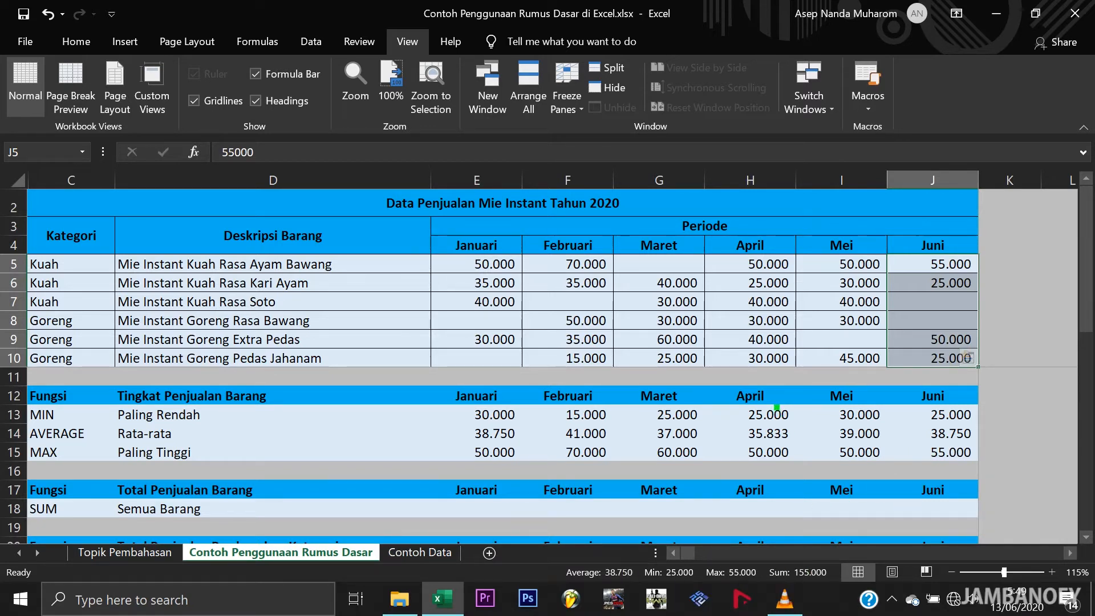
Step: Total the Januari sales of all items in E18 with =SUM(E5:E10)
left_click(494, 472)
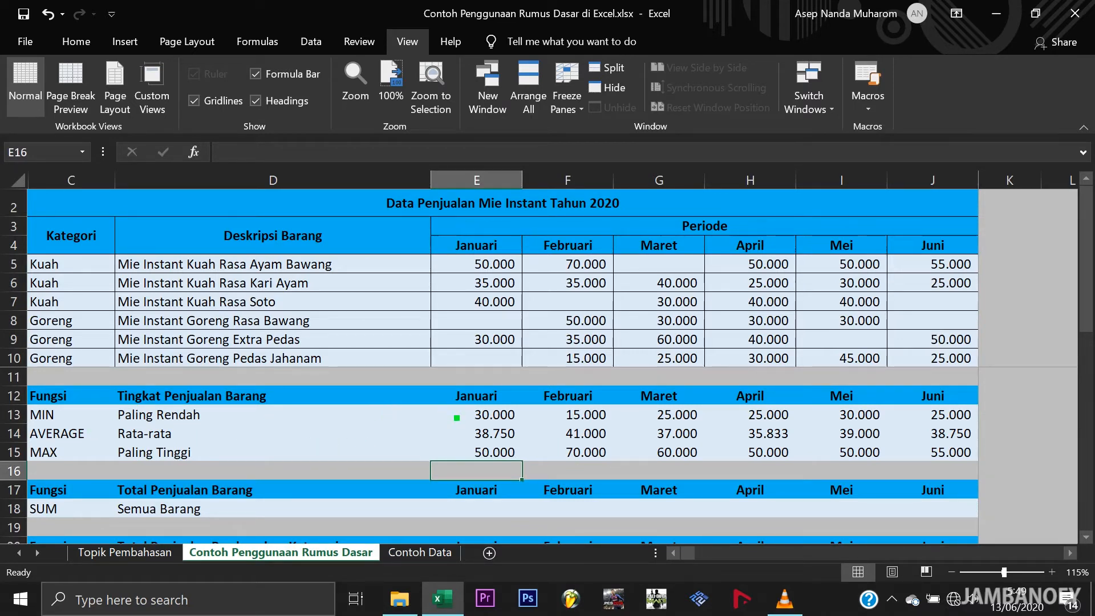
scroll(320, 443, "down", 1)
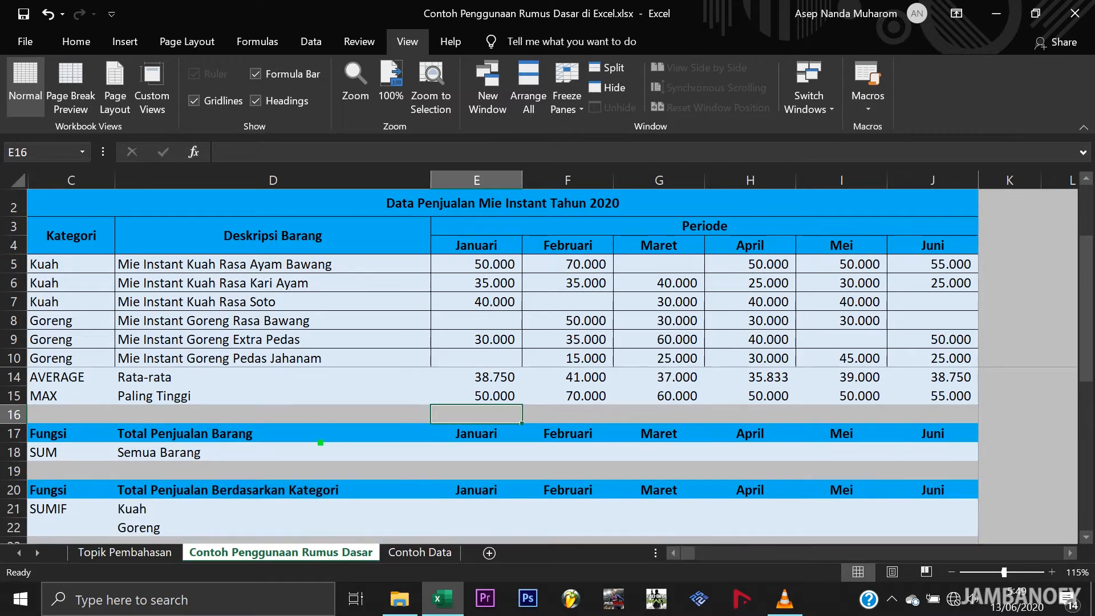
scroll(321, 443, "down", 1)
left_click(192, 386)
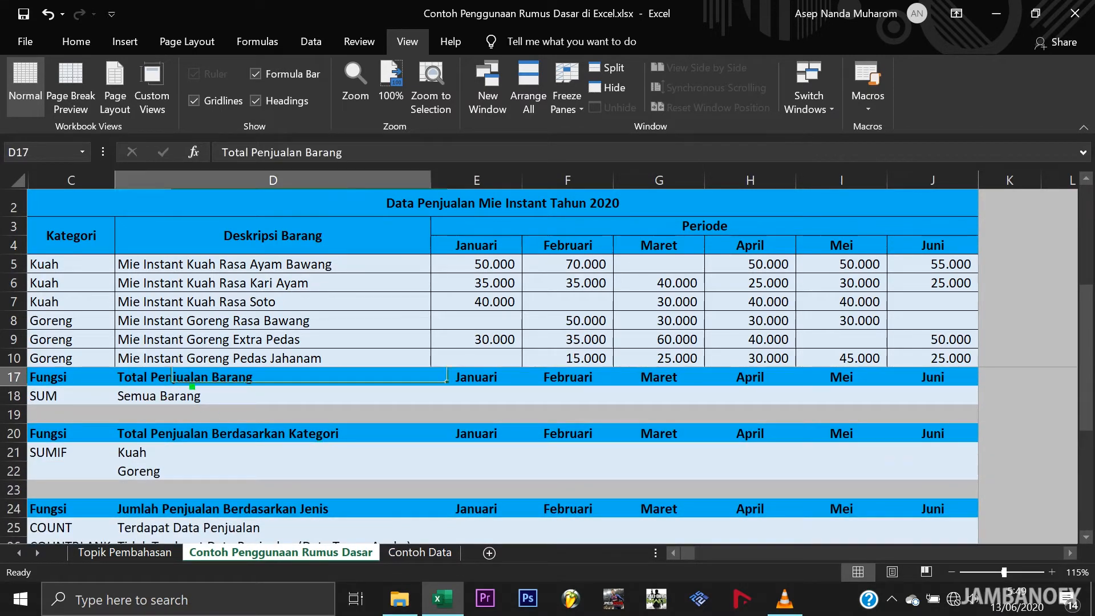
scroll(231, 400, "up", 1)
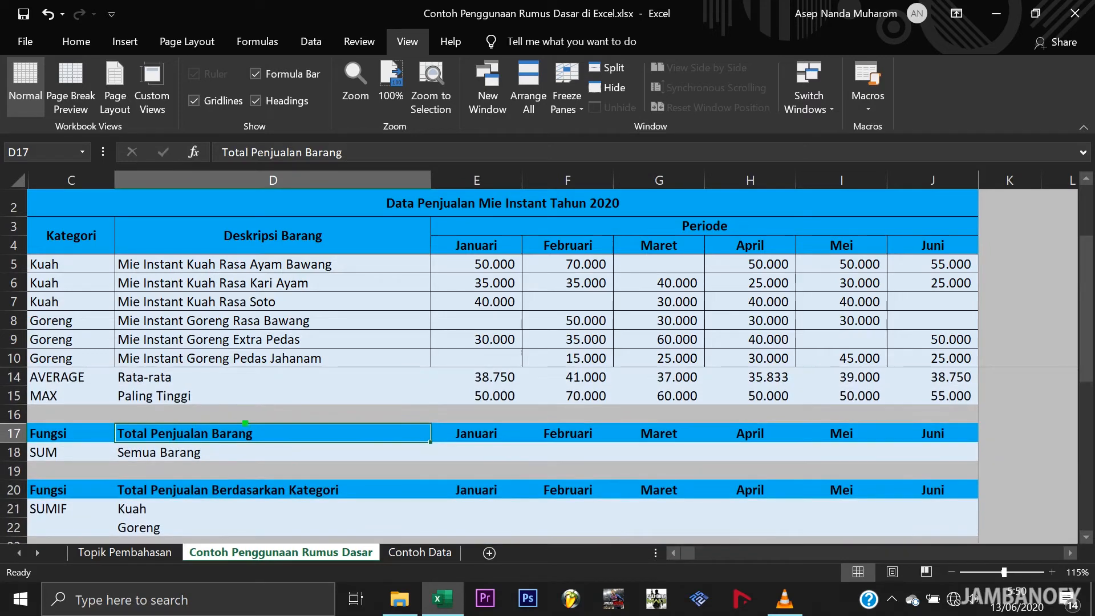
scroll(207, 460, "down", 1)
left_click(166, 400)
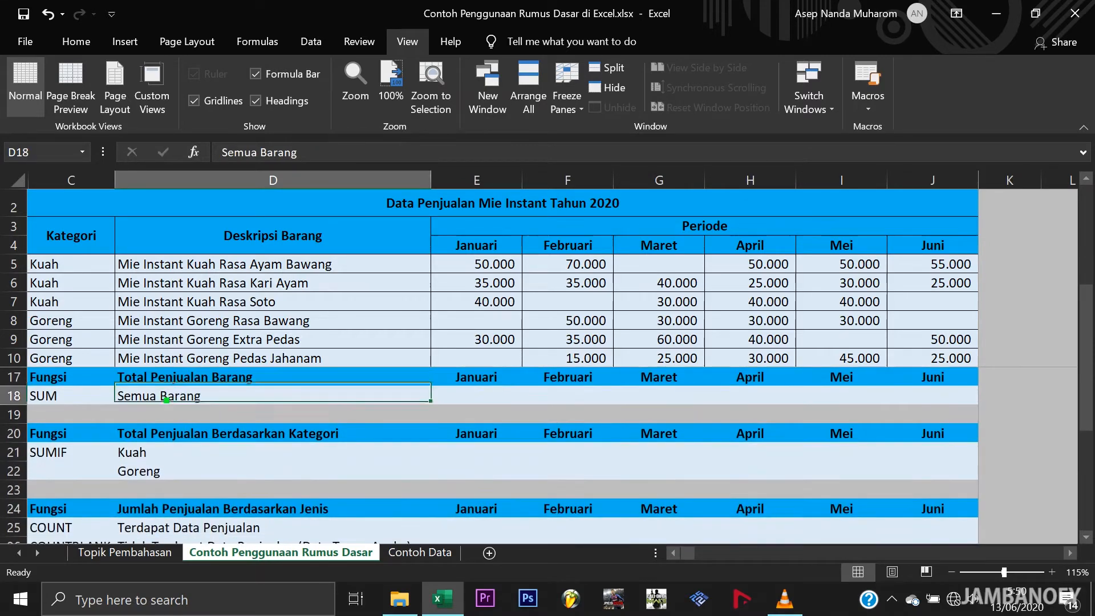
left_click(516, 403)
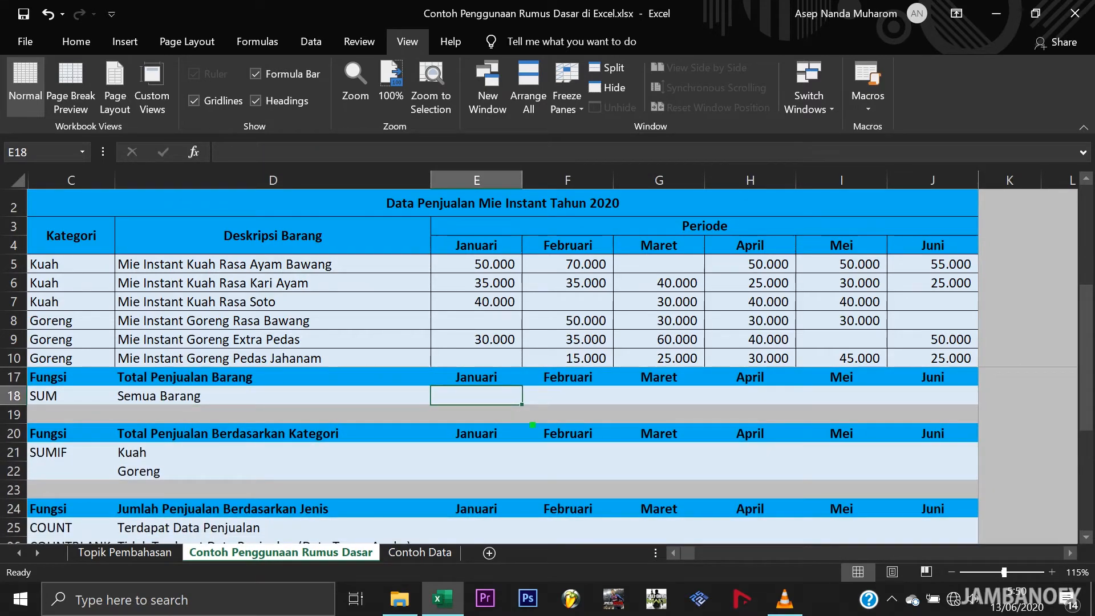
type("=sum(")
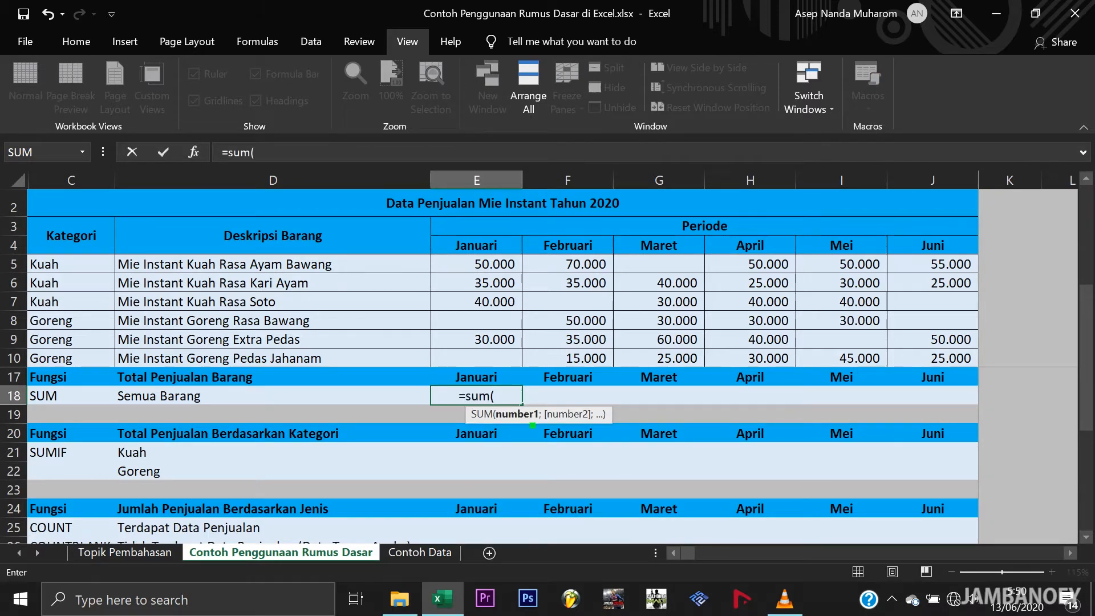
left_click_drag(493, 266, 493, 355)
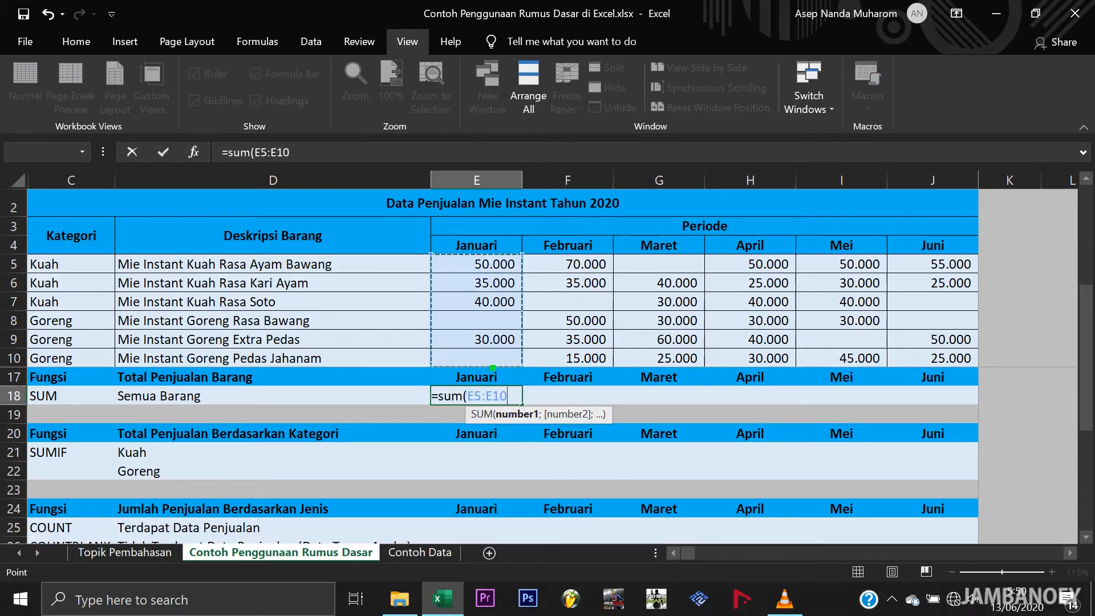
key("Return")
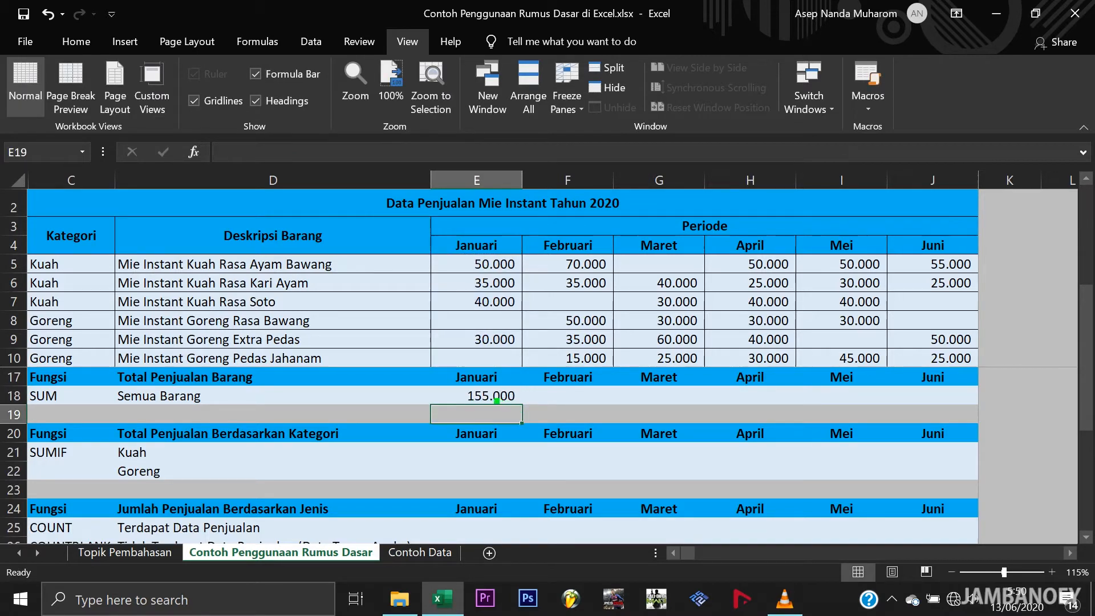
Step: Fill the SUM formula from E18 across to J18 and check the Januari and April totals against the status bar sum
left_click_drag(479, 264, 482, 358)
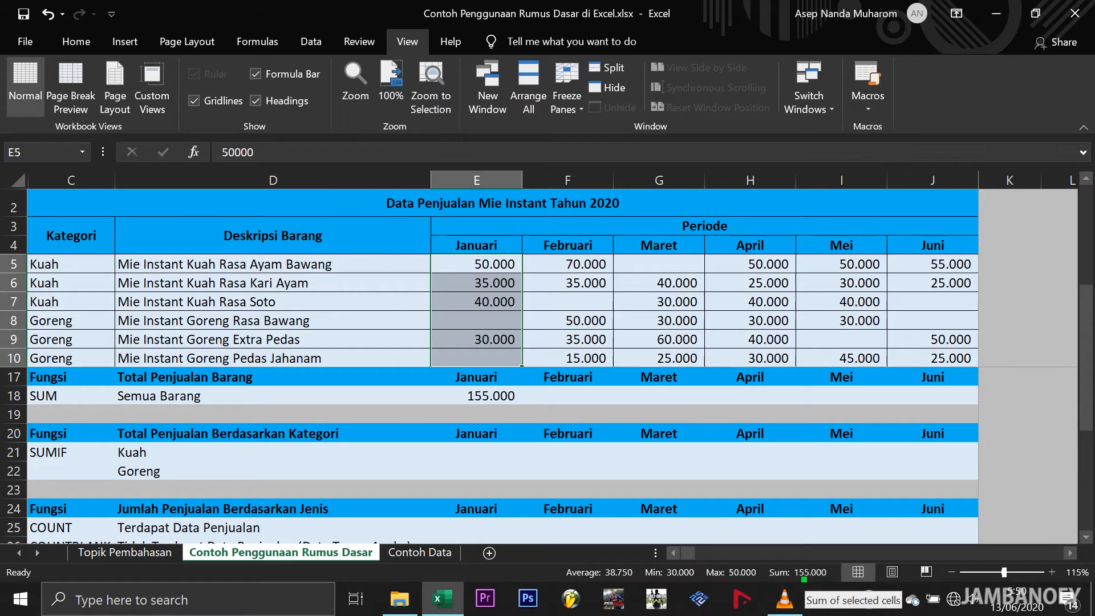
left_click(489, 399)
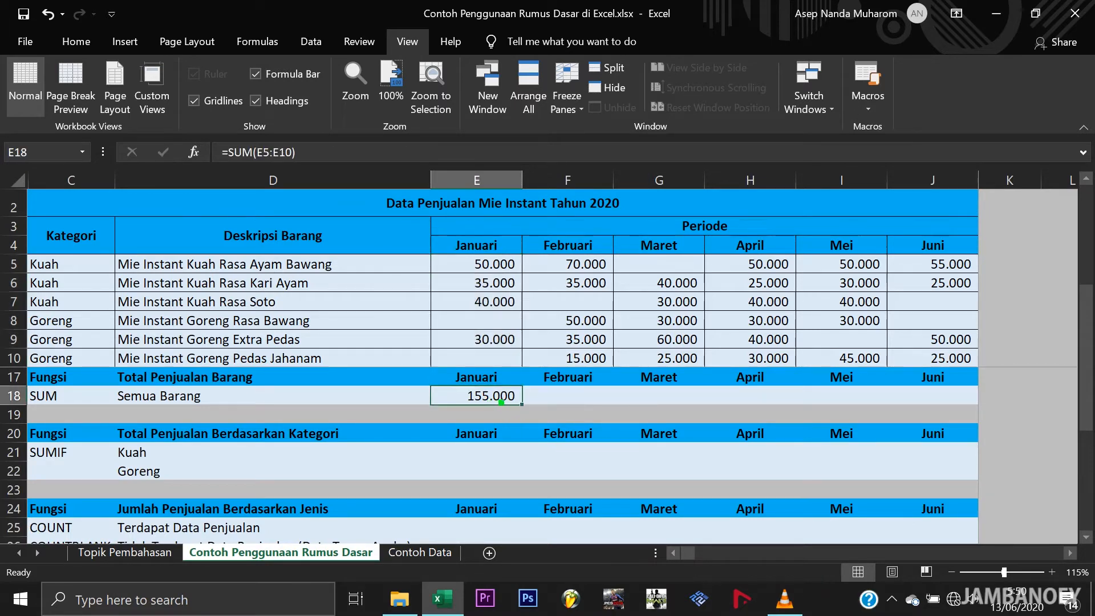
left_click_drag(523, 408, 970, 410)
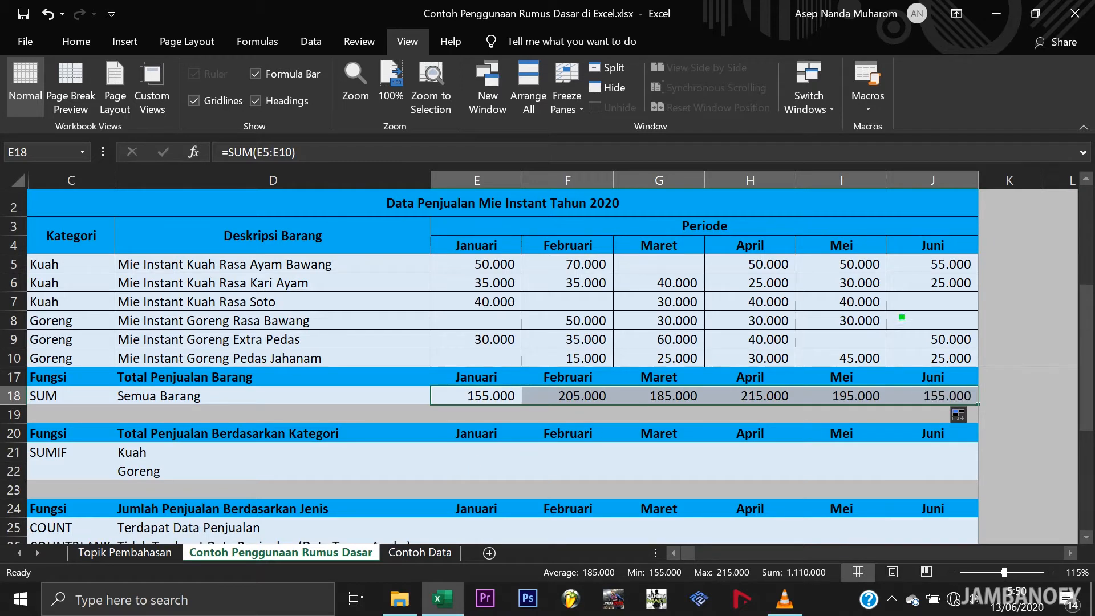
left_click_drag(767, 273, 770, 359)
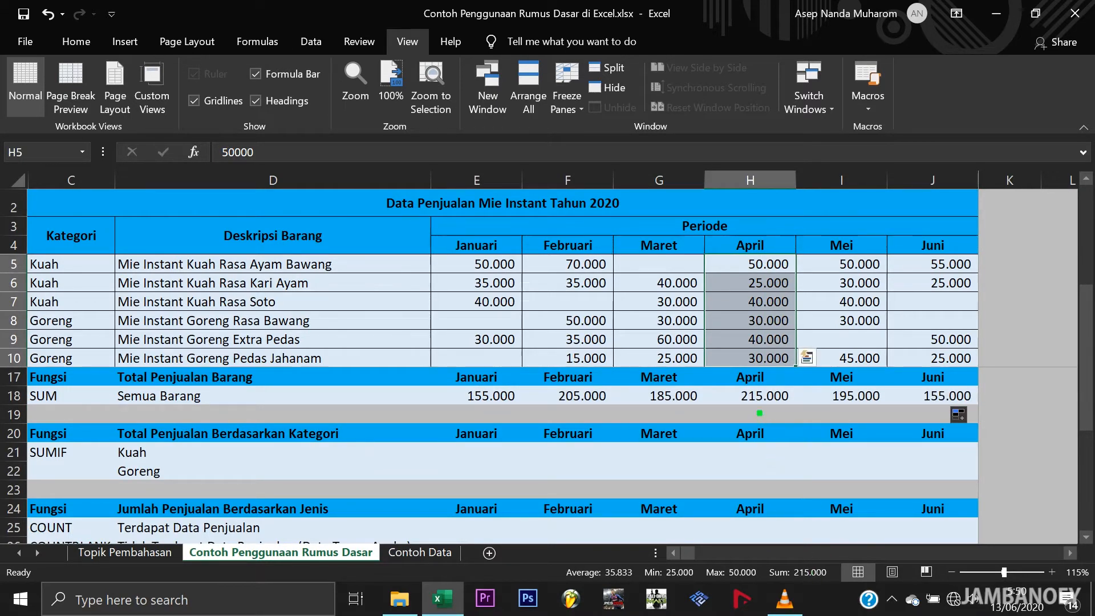
left_click(765, 408)
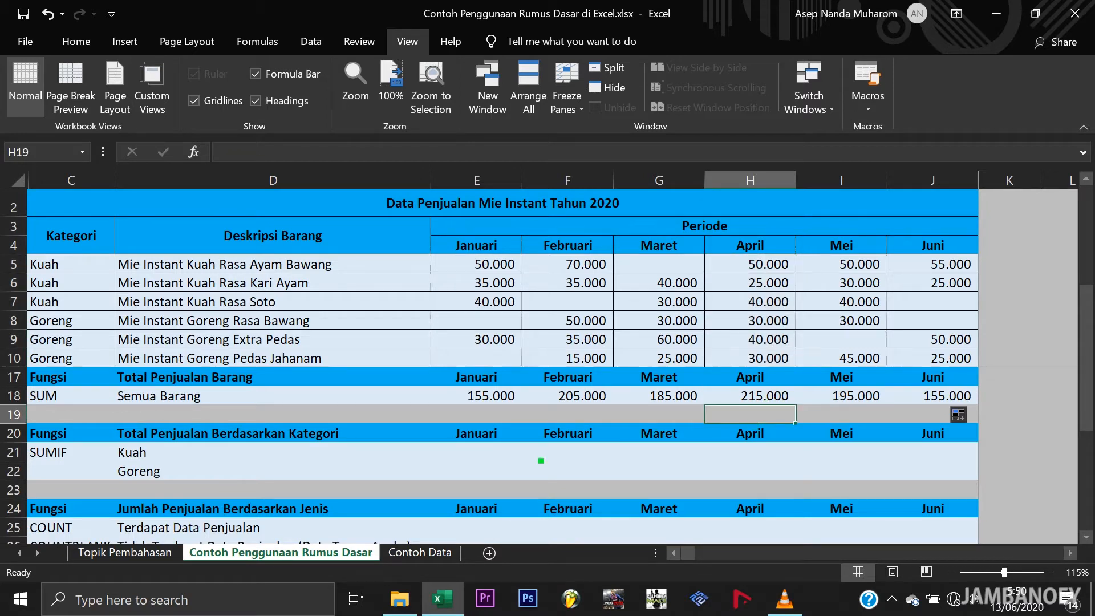
left_click(516, 455)
key("Down")
key("Up")
key("Up")
key("Down")
key("Down")
key("Up")
key("Up")
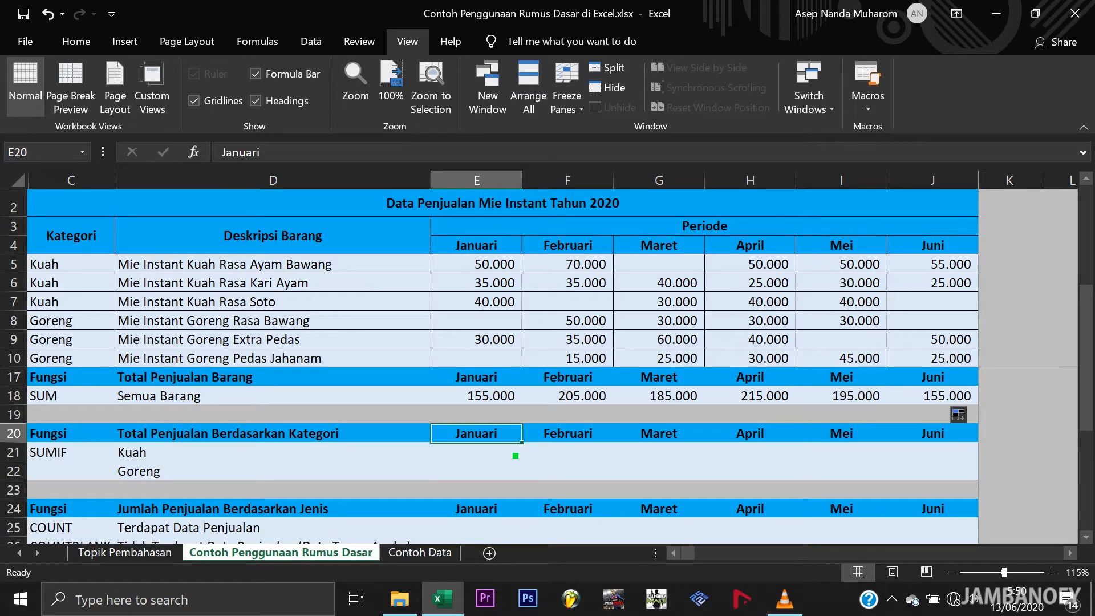
key("Down")
key("Down")
key("Down")
key("Down")
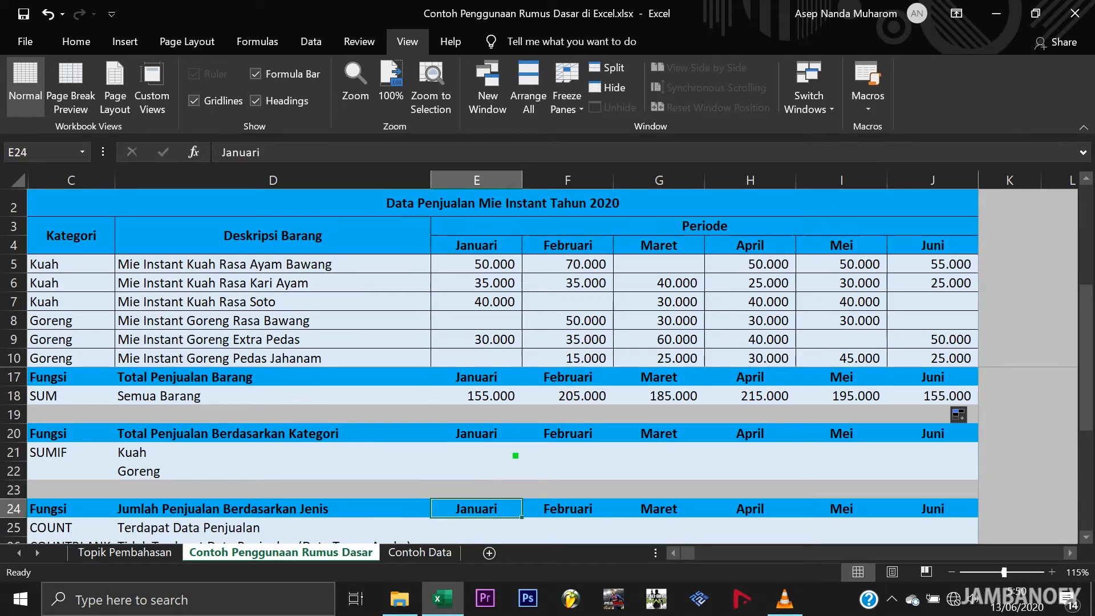
Step: Total the Januari sales of the Kuah category in E21 with =SUMIF(C5:C10;D21;E5:E10) and check it by selecting E5:E7
left_click(219, 435)
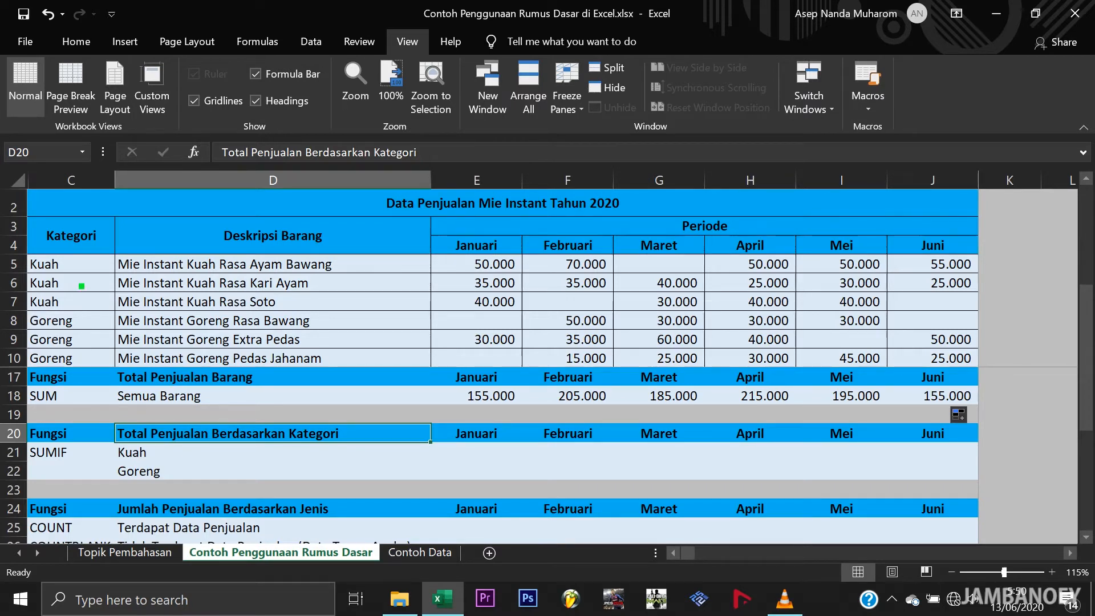
left_click(500, 457)
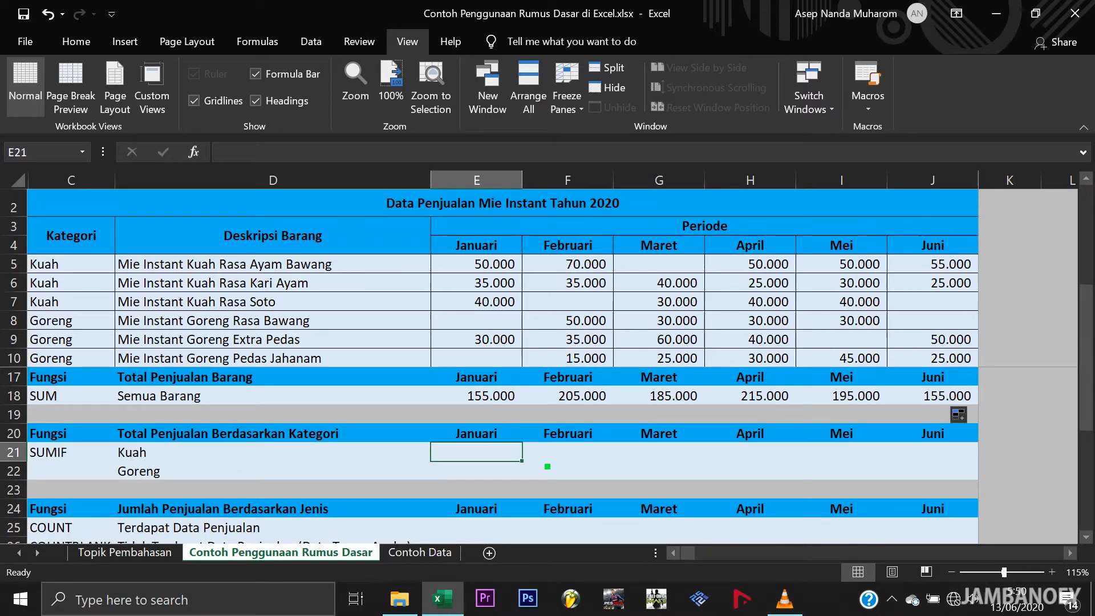
type("=sumif(")
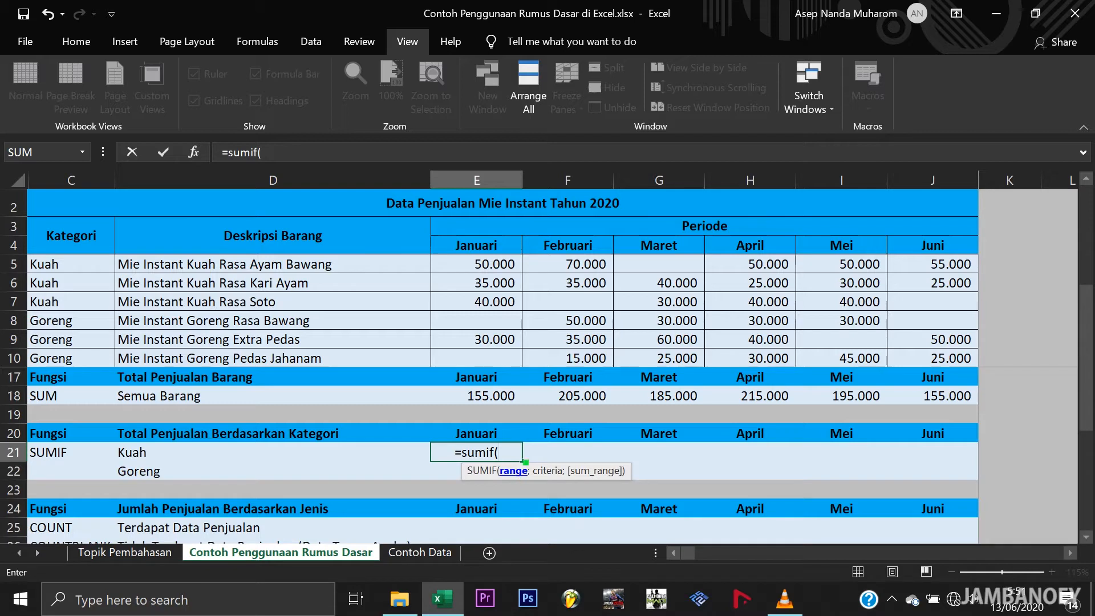
left_click_drag(54, 266, 54, 360)
type(";")
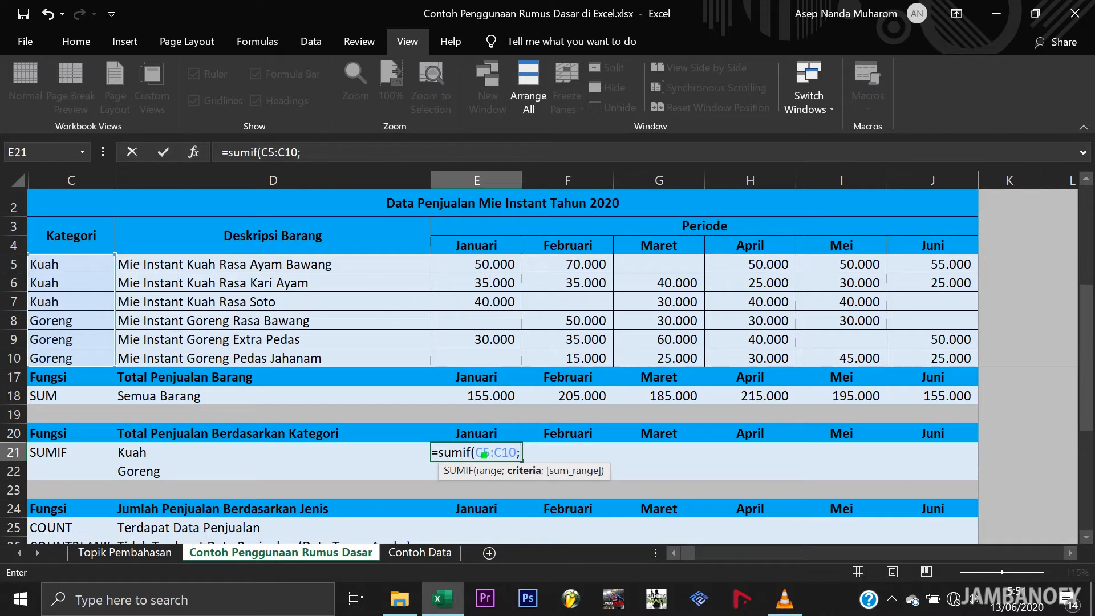
left_click(146, 452)
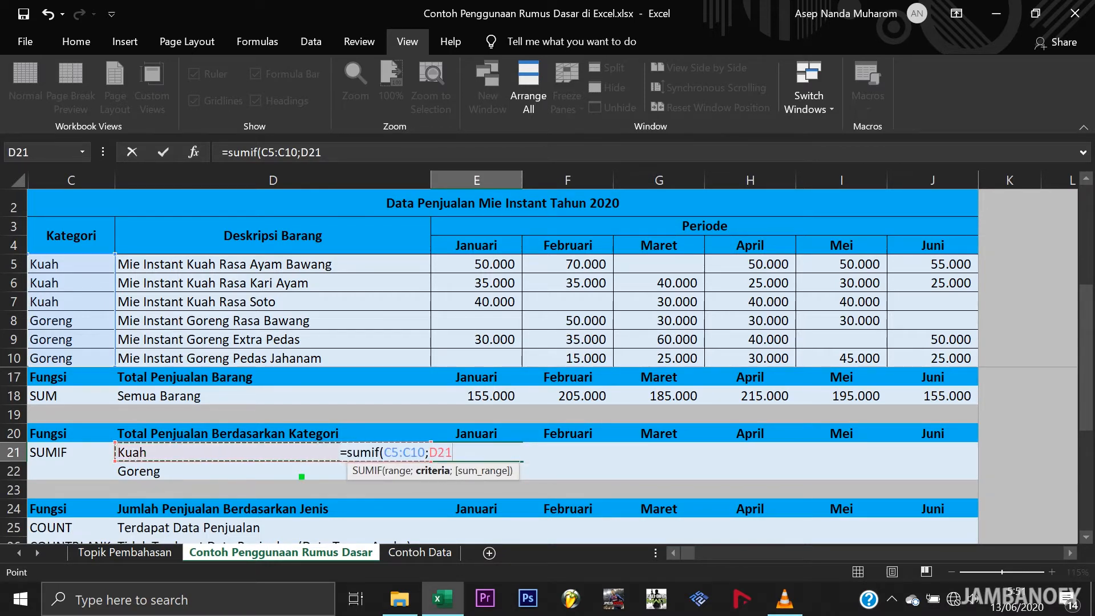
type(";")
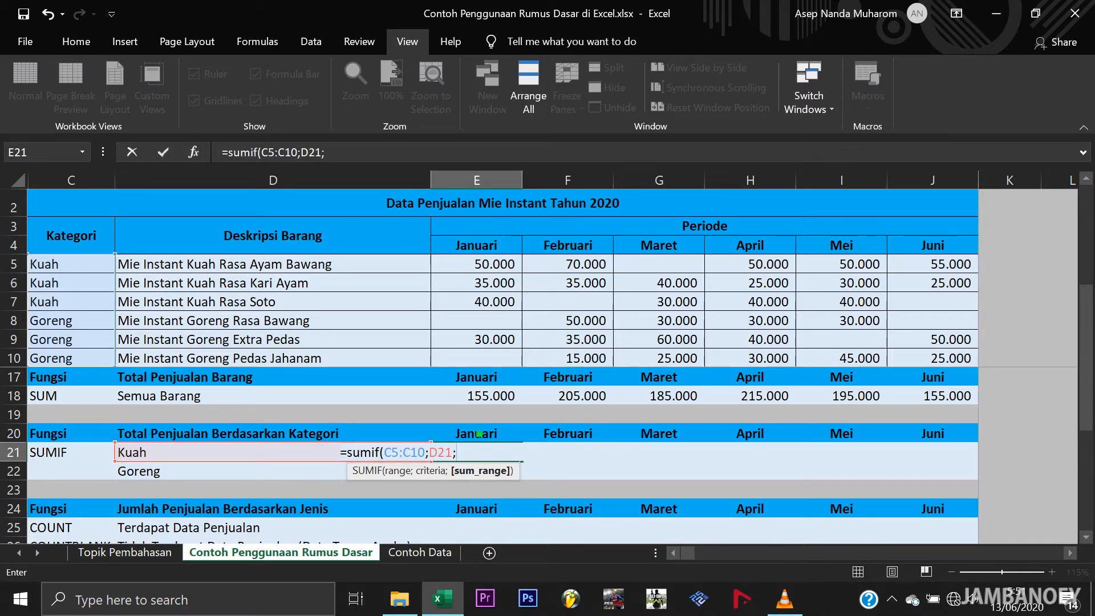
left_click_drag(488, 268, 485, 359)
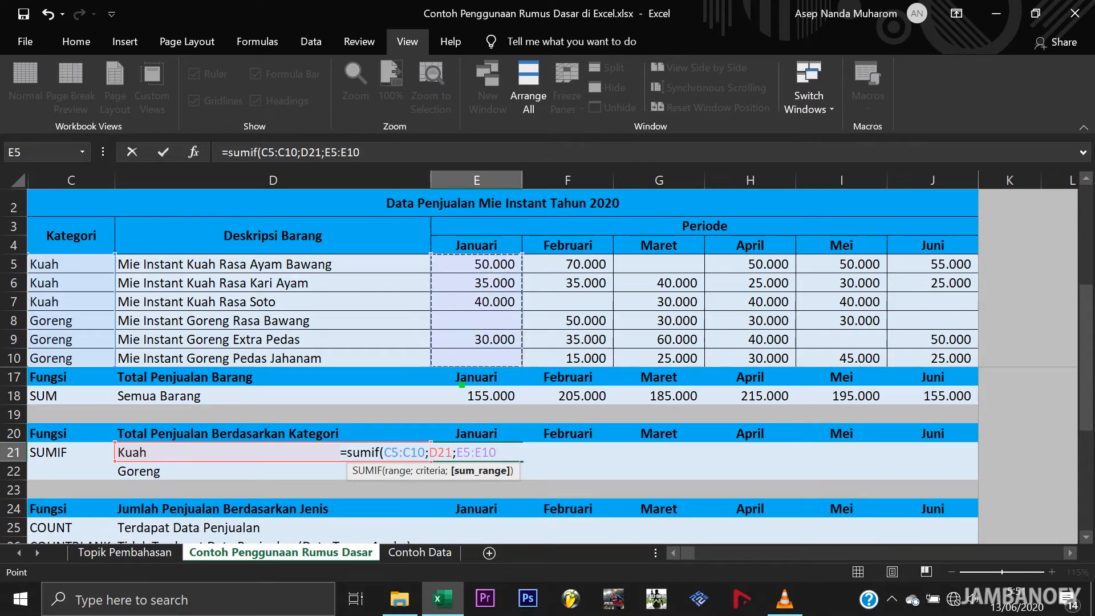
key("Return")
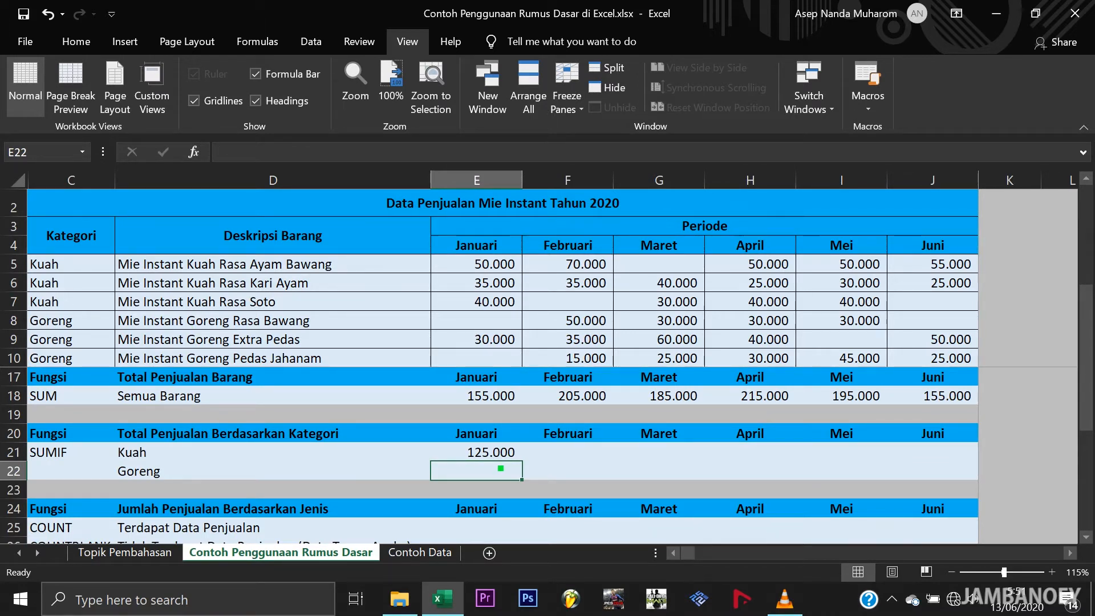
key("Up")
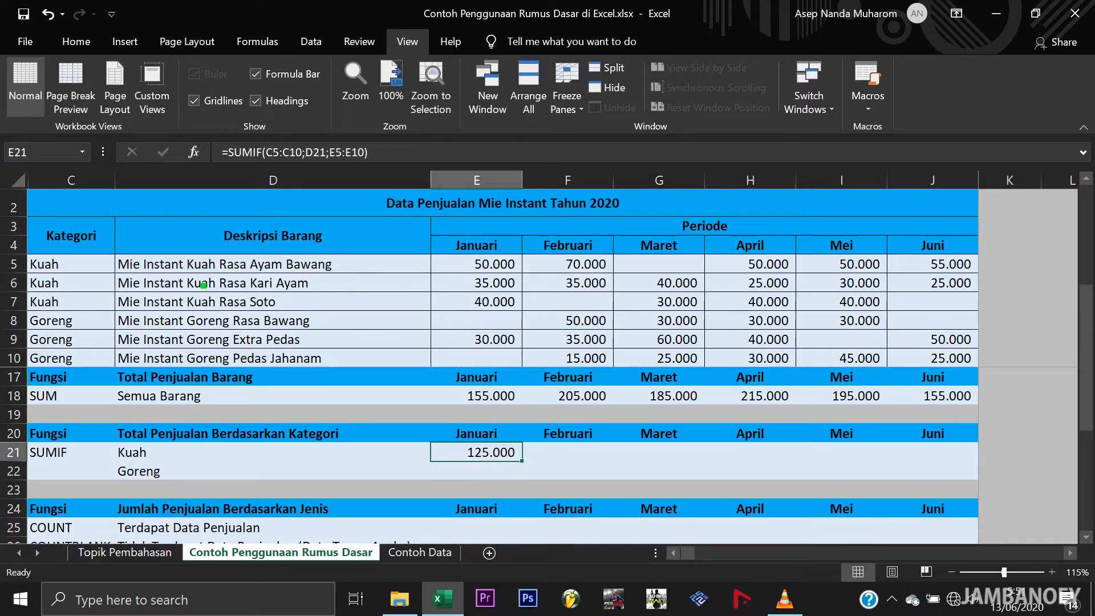
left_click_drag(500, 273, 496, 302)
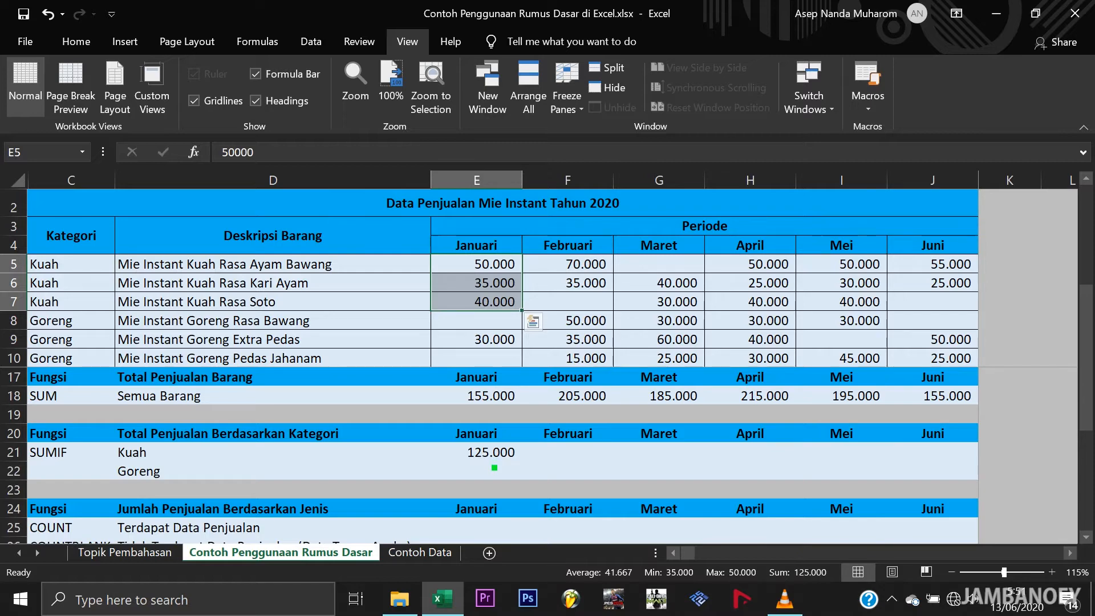
Step: Total the Januari sales of the Goreng category in E22 with =SUMIF(C5:C10;D22;E5:E10) and check it by selecting E8:E10
left_click(494, 467)
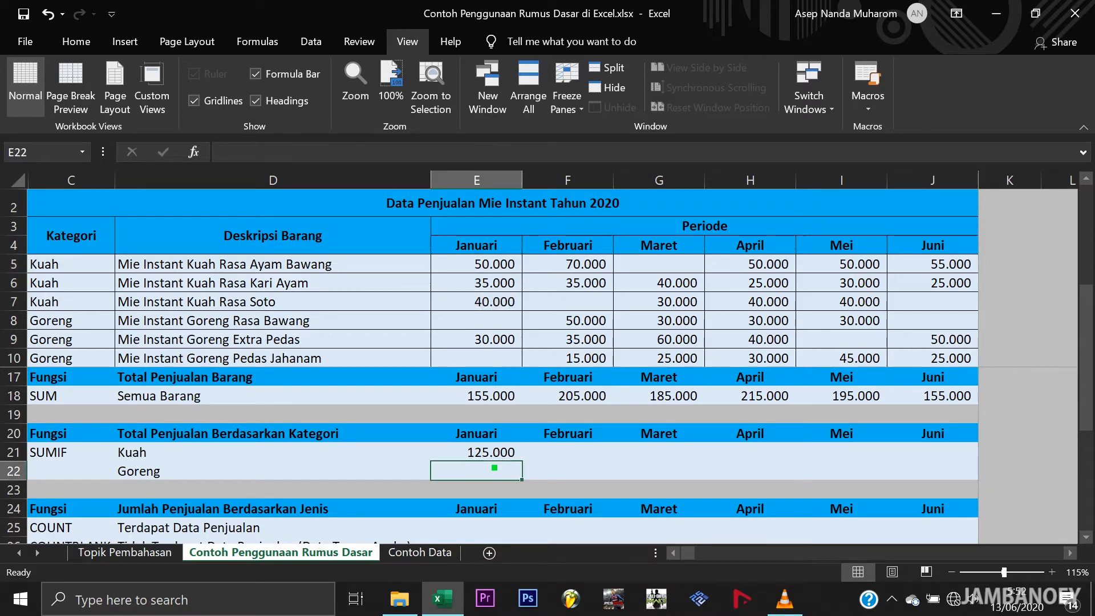
type("=s")
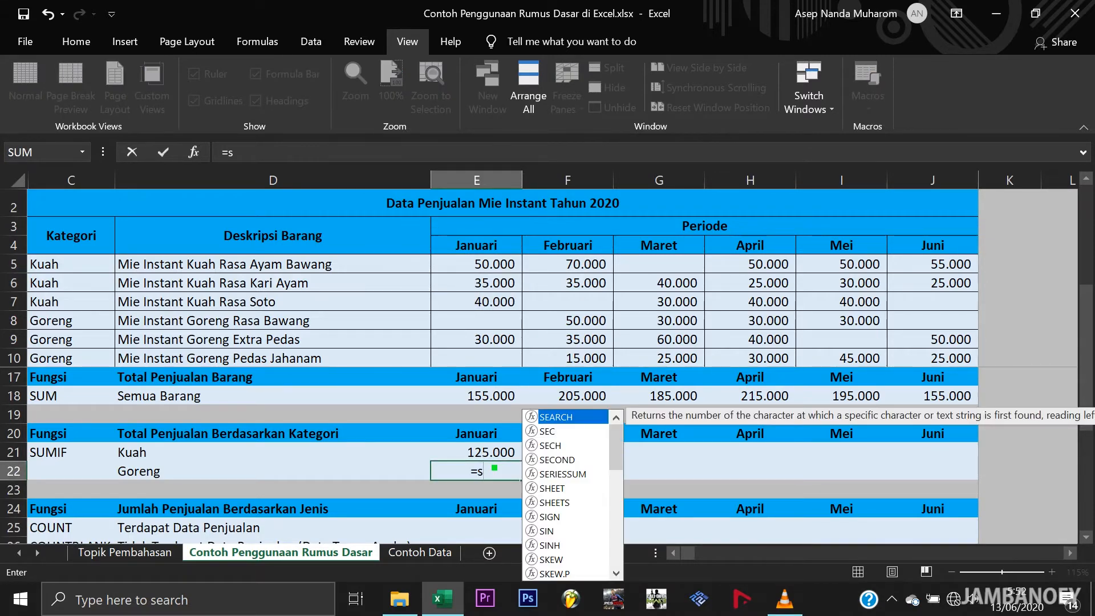
type("umif(")
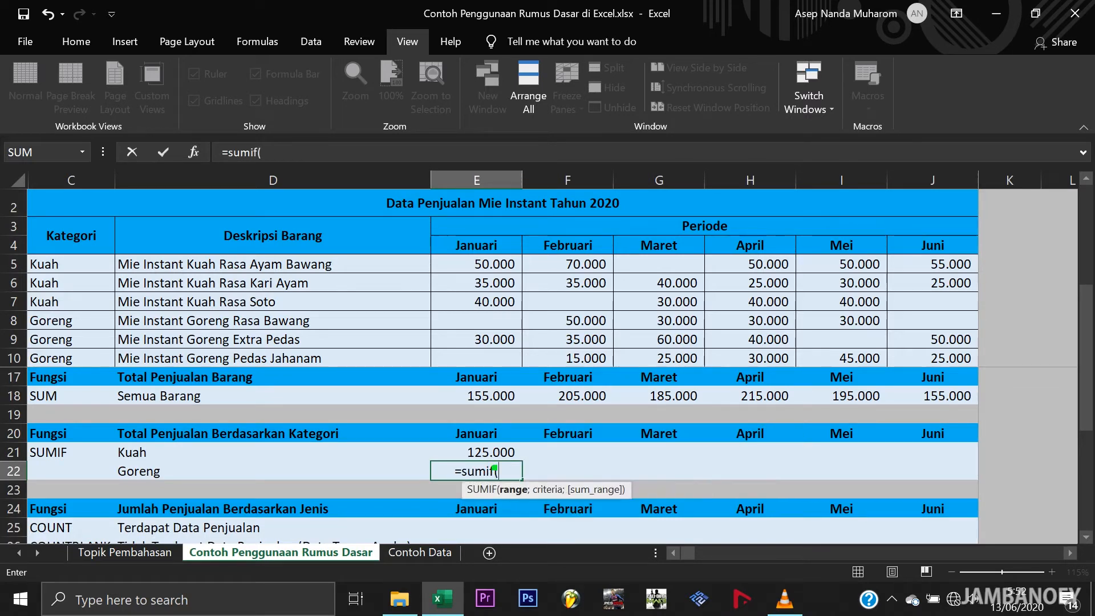
left_click_drag(93, 267, 69, 361)
type(";")
left_click(148, 470)
type(";")
left_click_drag(488, 264, 477, 360)
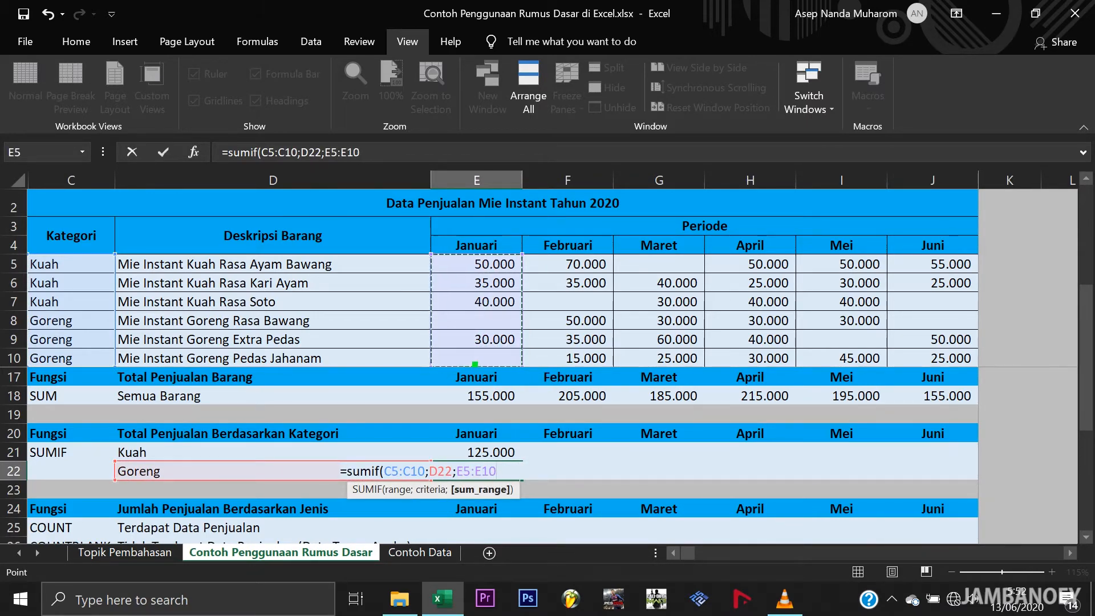
key("Return")
left_click(483, 344)
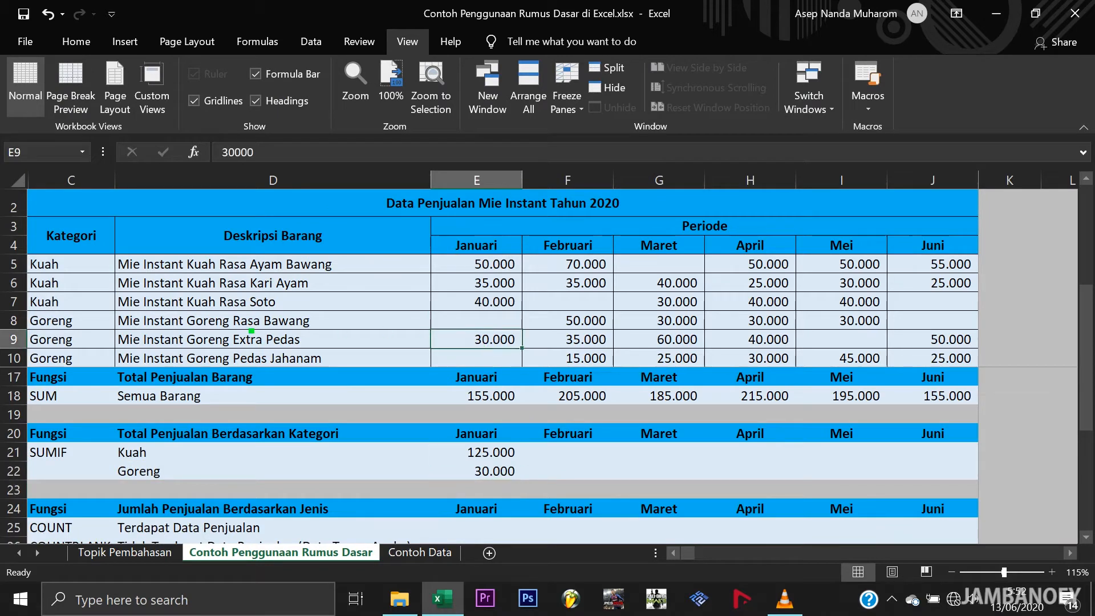
left_click_drag(479, 324, 479, 360)
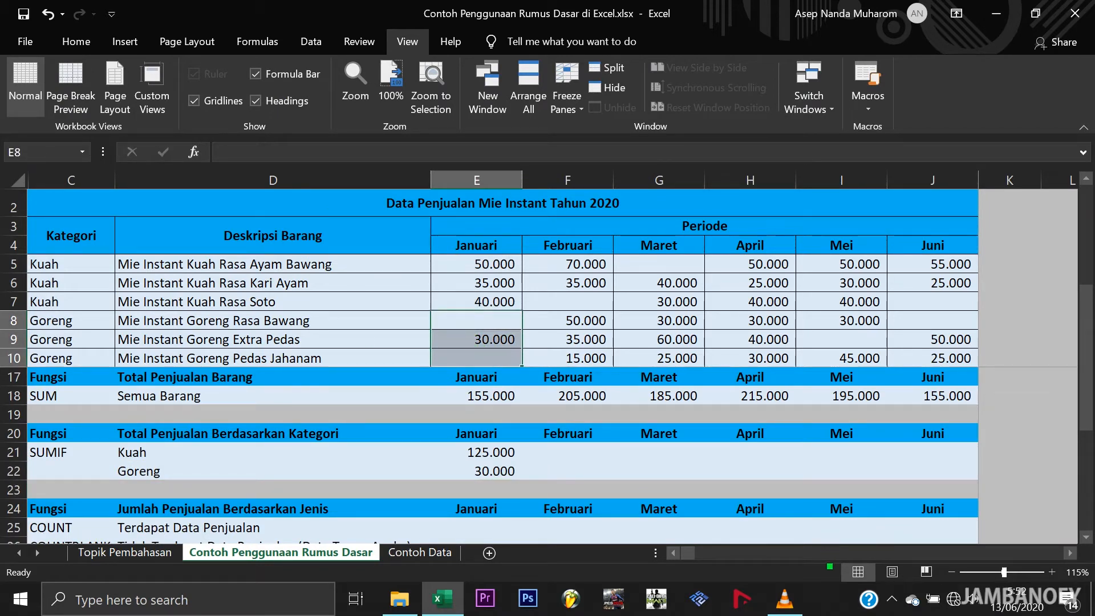
Step: Try to fill the Kuah and Goreng SUMIF formulas from E21:E22 across to J21:J22, and inspect the copied Februari formula in F22
left_click(534, 457)
left_click(501, 473)
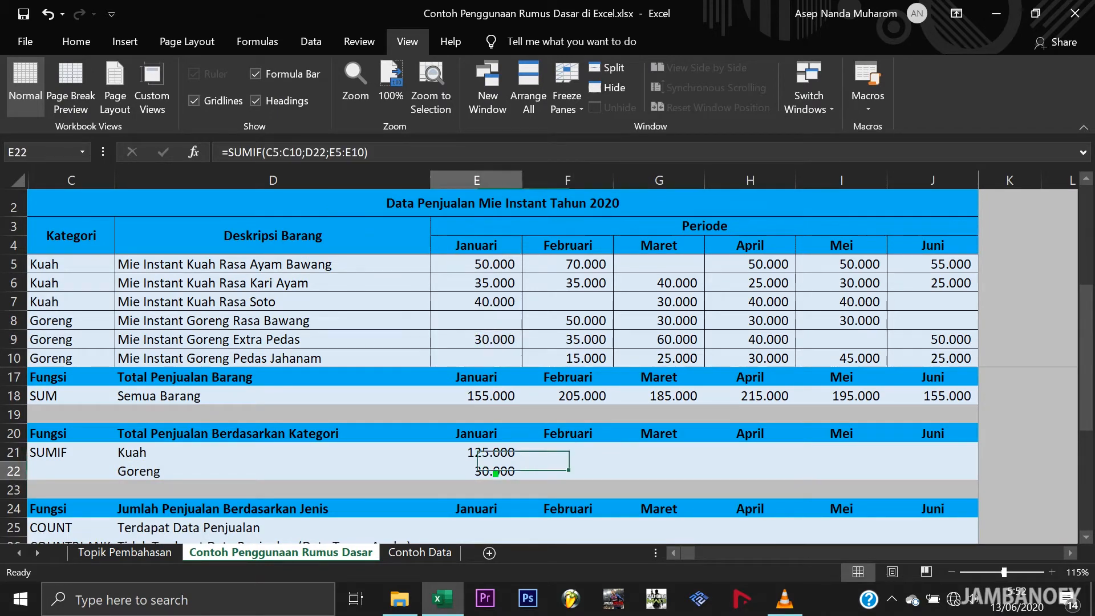
left_click_drag(501, 455, 958, 479)
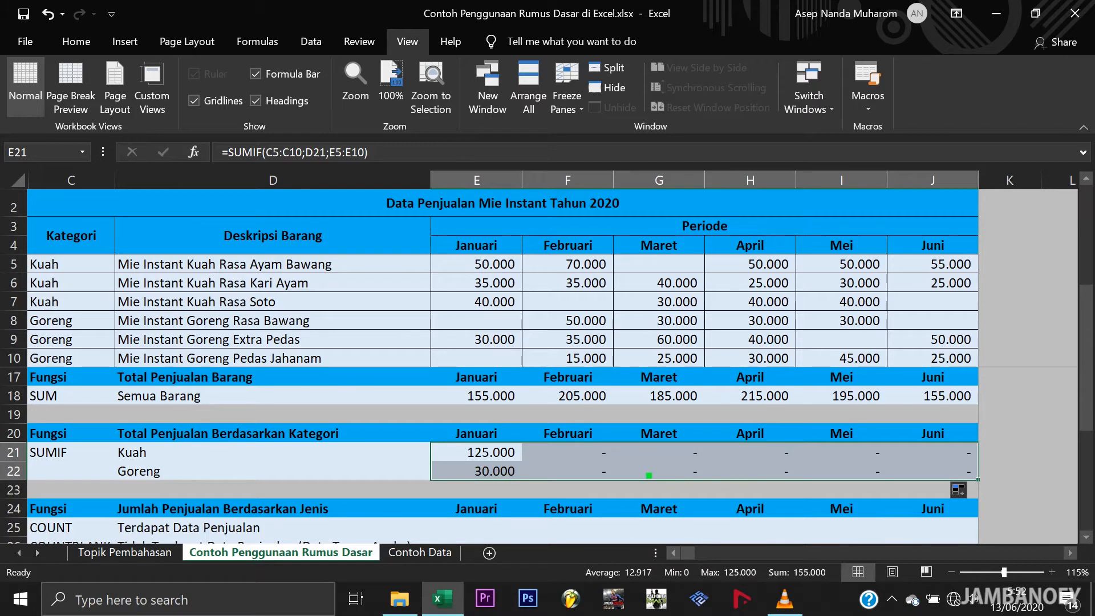
left_click(649, 475)
key("Left")
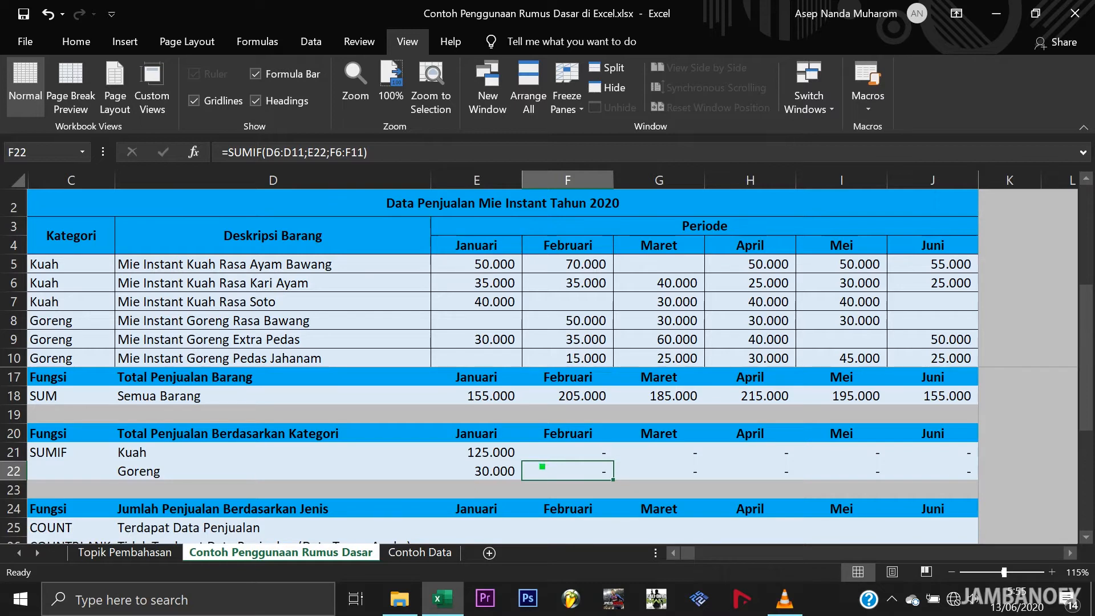
Step: Compare the cell references of the Kuah SUMIF formula in E21 with its copied Februari version in F21
left_click(511, 452)
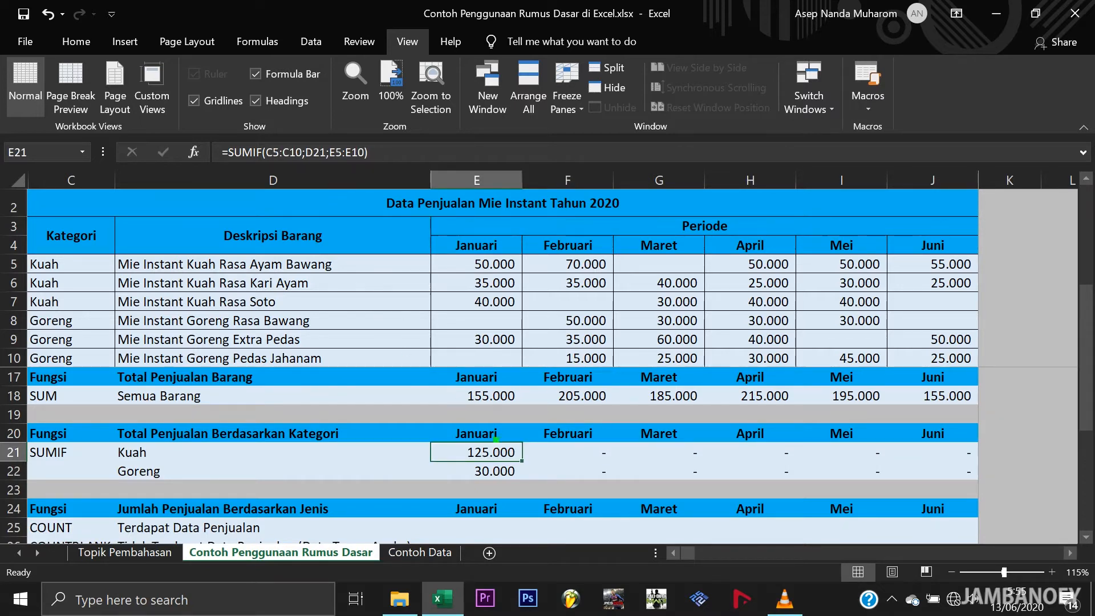
left_click(387, 161)
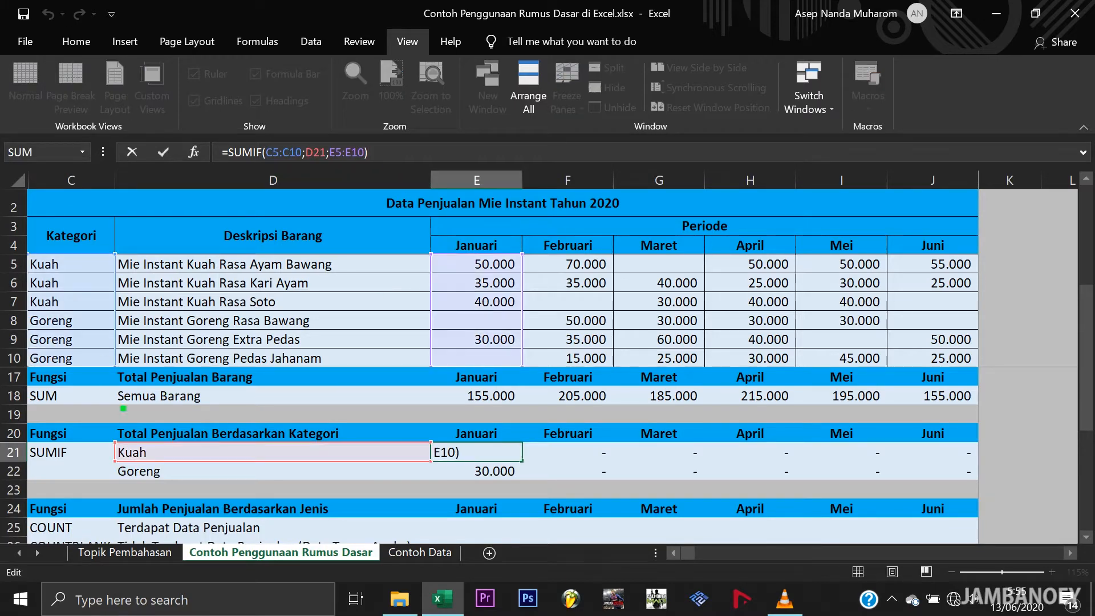
key("Escape")
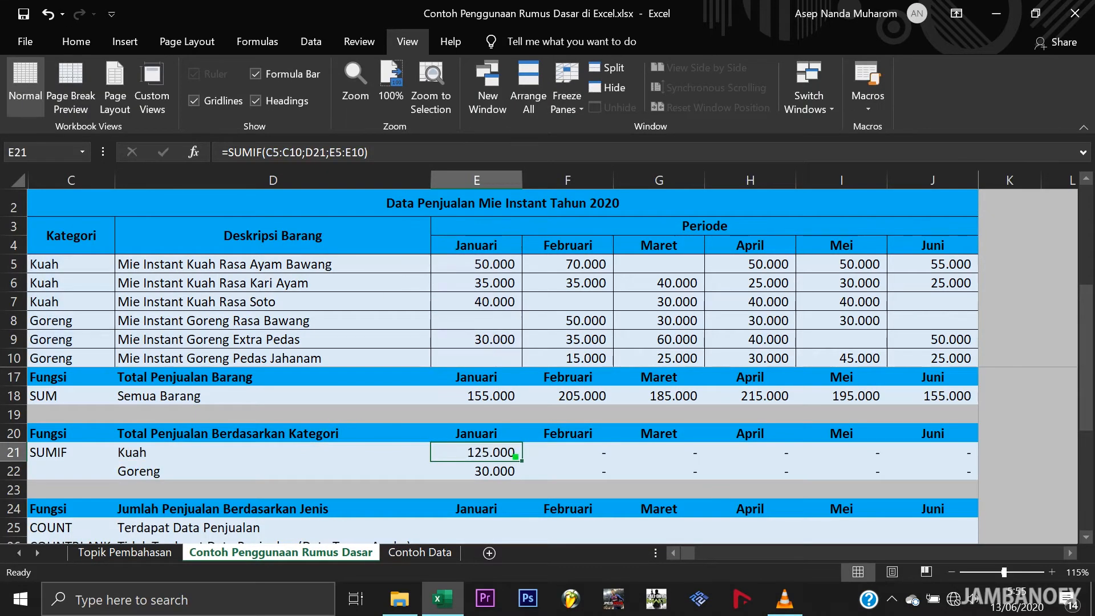
left_click(559, 457)
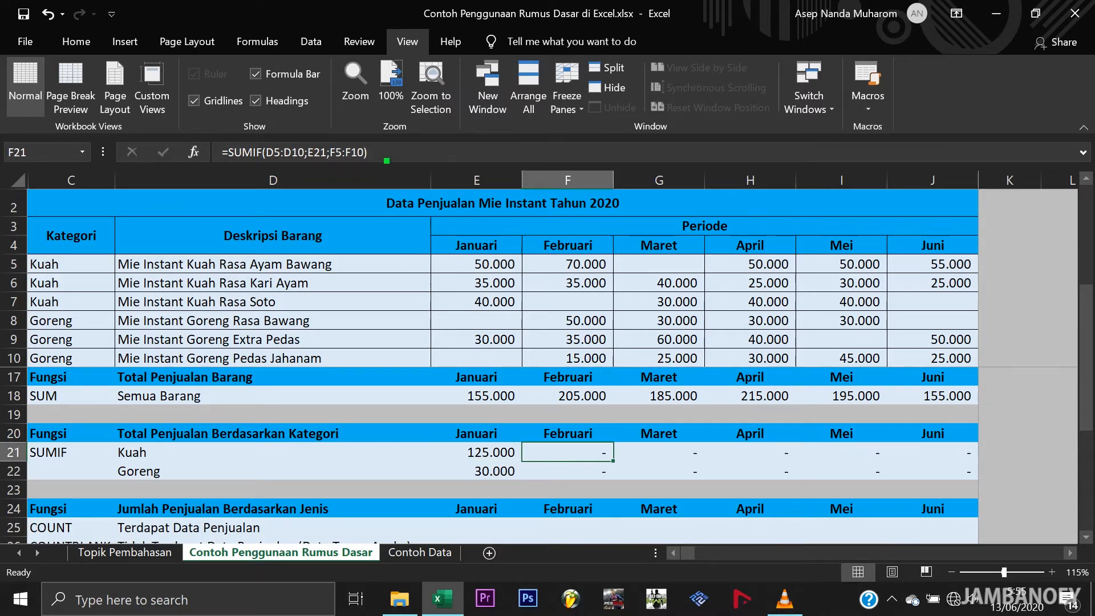
left_click(386, 160)
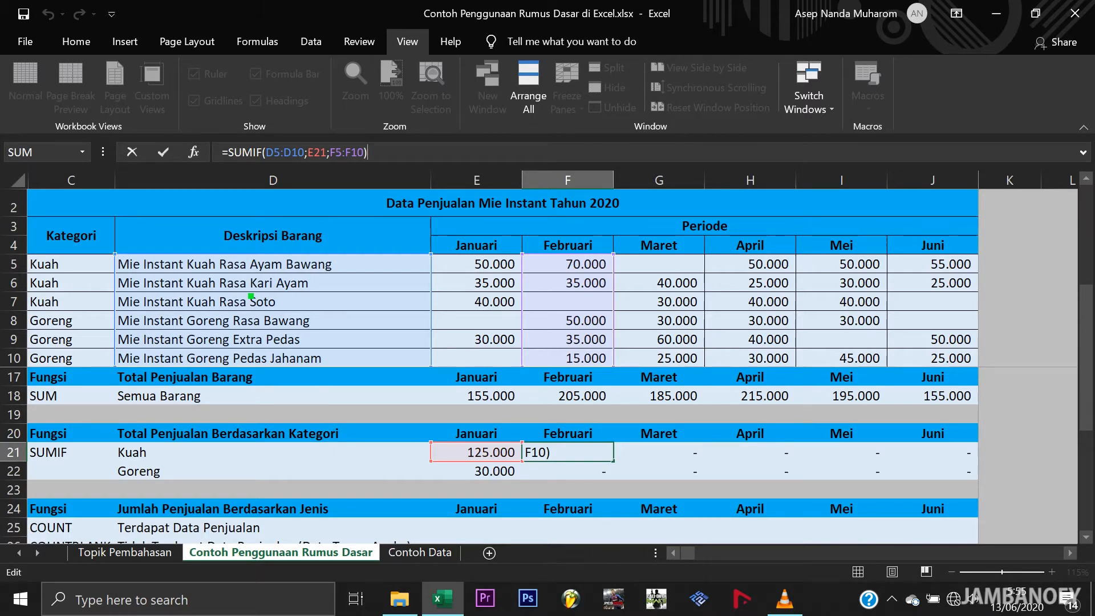
key("ctrl+Return")
Step: Make the category range in the E21 Kuah SUMIF formula fully absolute as $C$5:$C$10
left_click(478, 451)
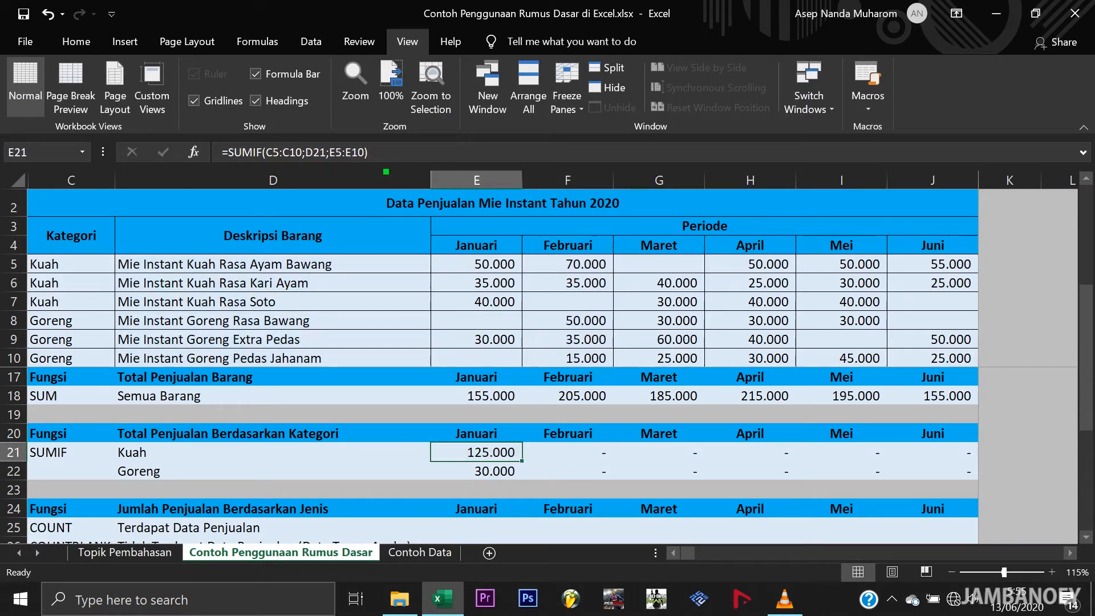
left_click(287, 152)
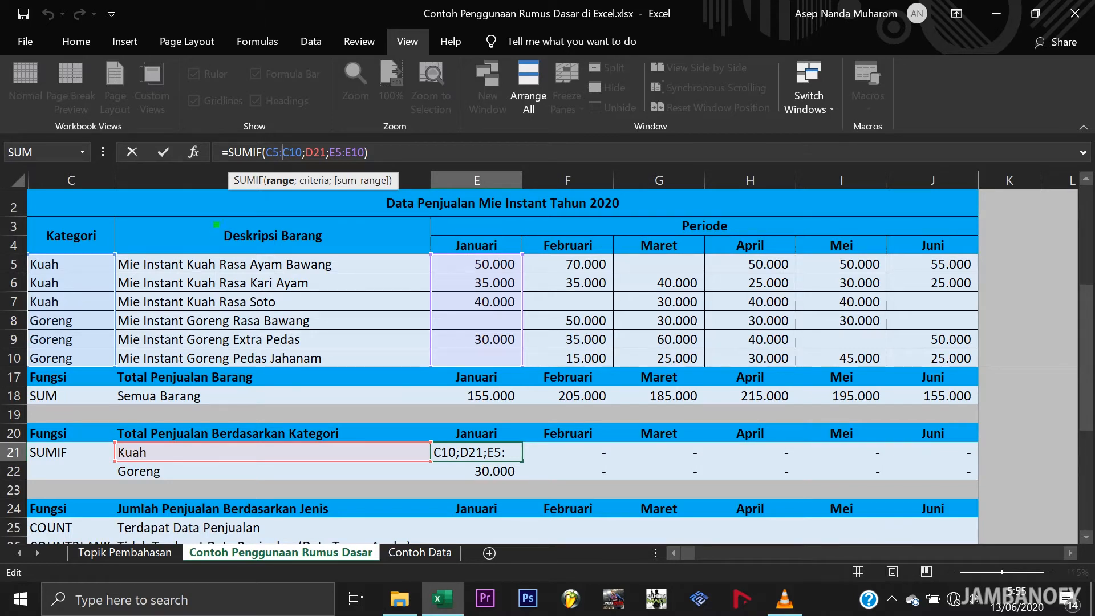
left_click(272, 153)
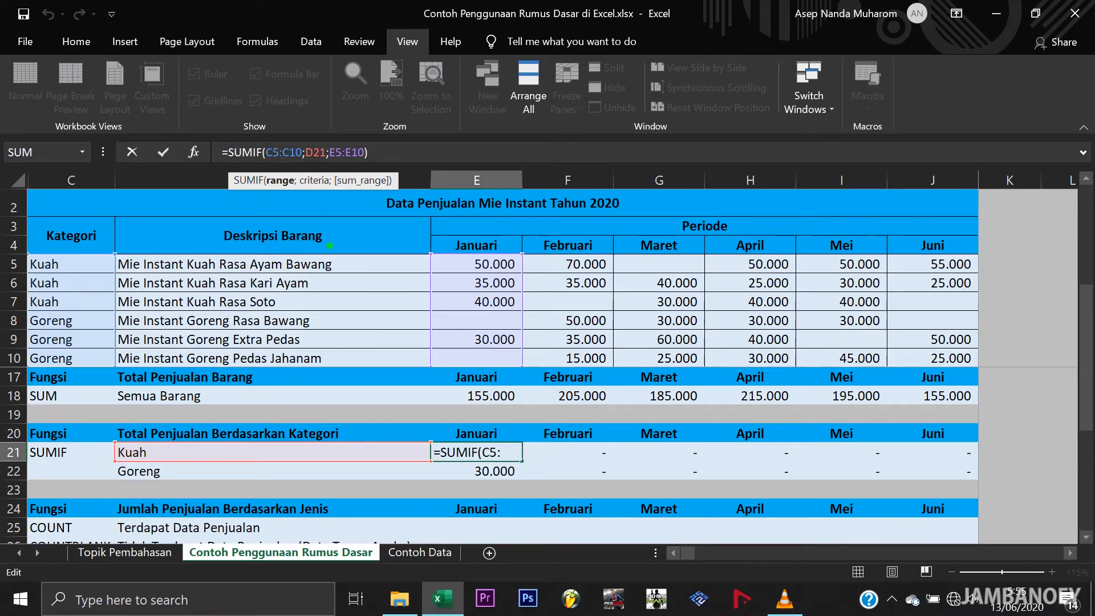
key("F4")
left_click(309, 159)
key("F4")
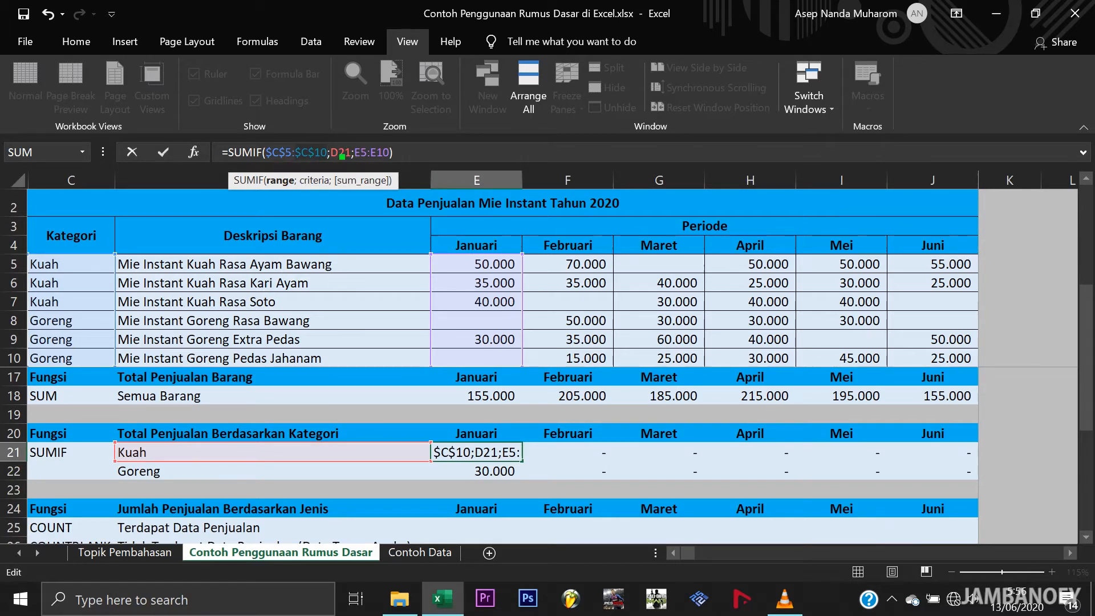
Step: Lock the criteria column as $D21 and the sum range rows as E$5:E$10 in the E21 SUMIF formula
left_click(340, 152)
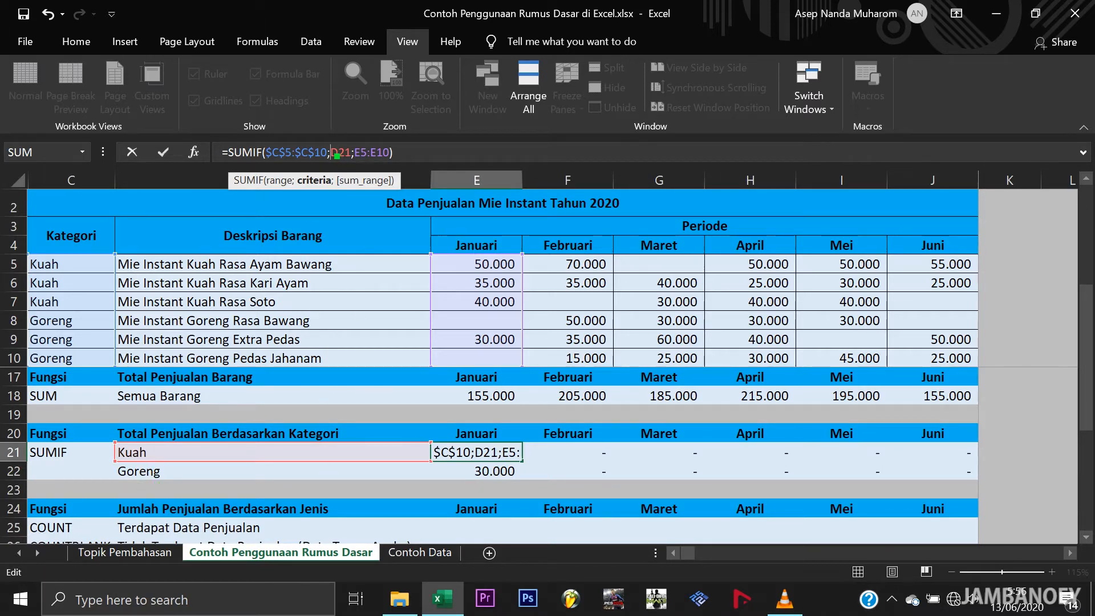
type("$")
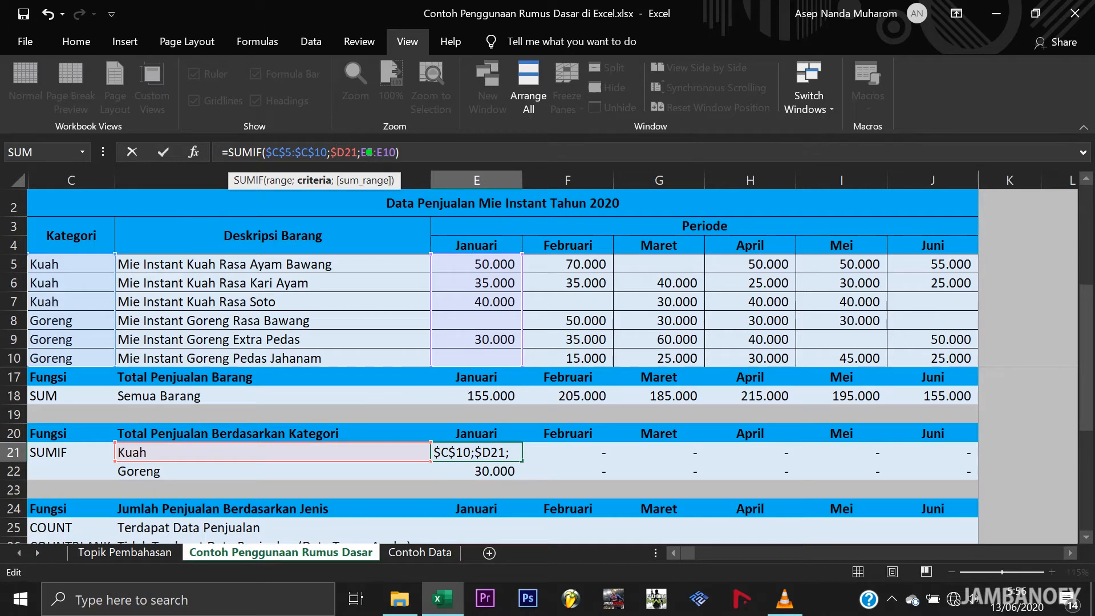
left_click(368, 152)
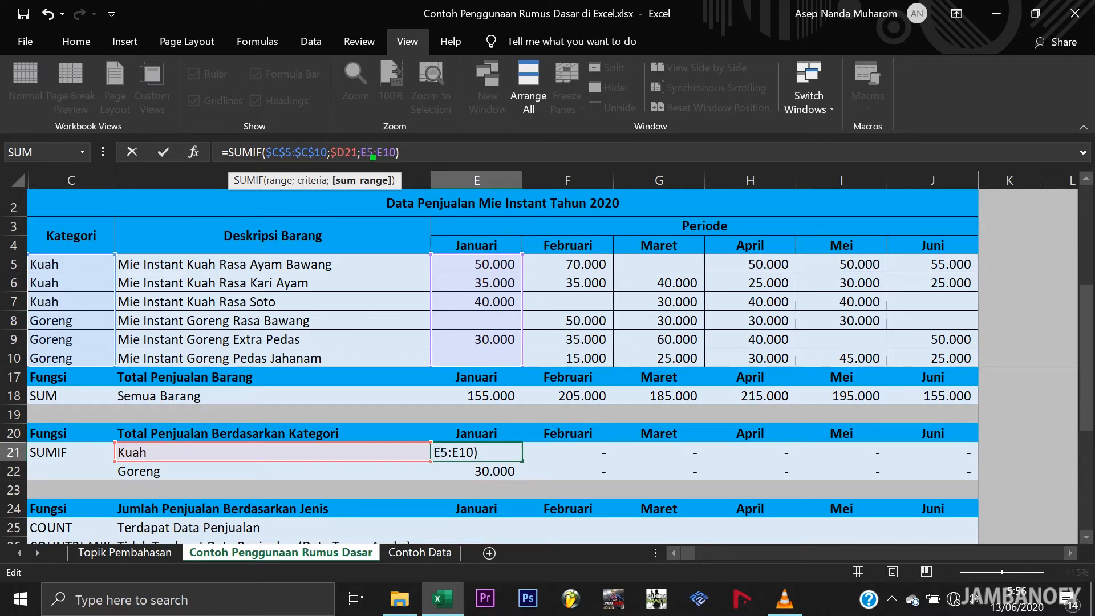
type("$")
left_click(388, 155)
type("$")
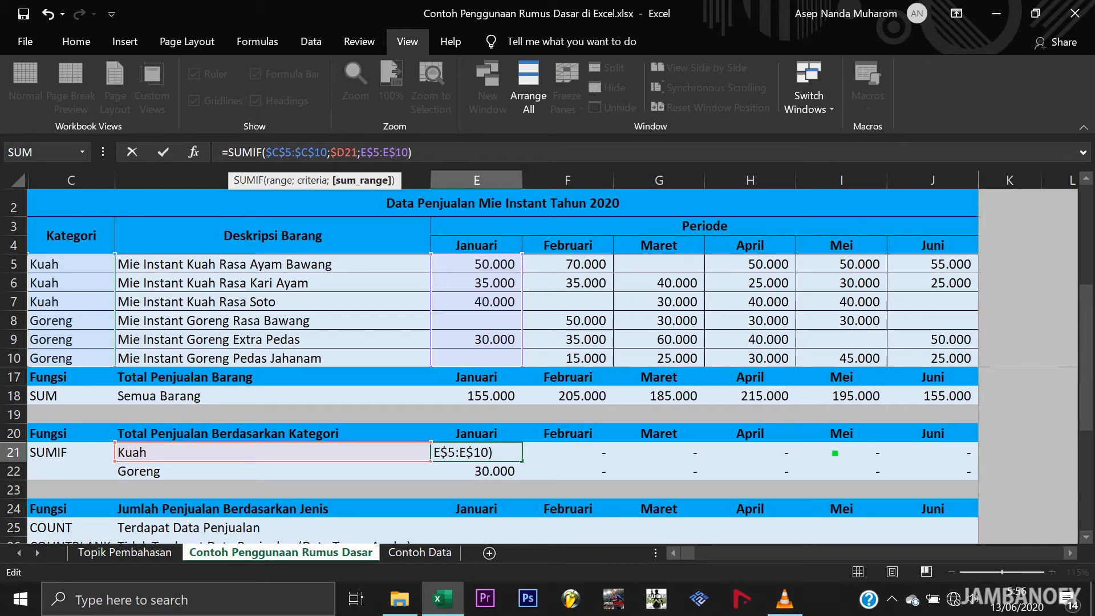
key("Return")
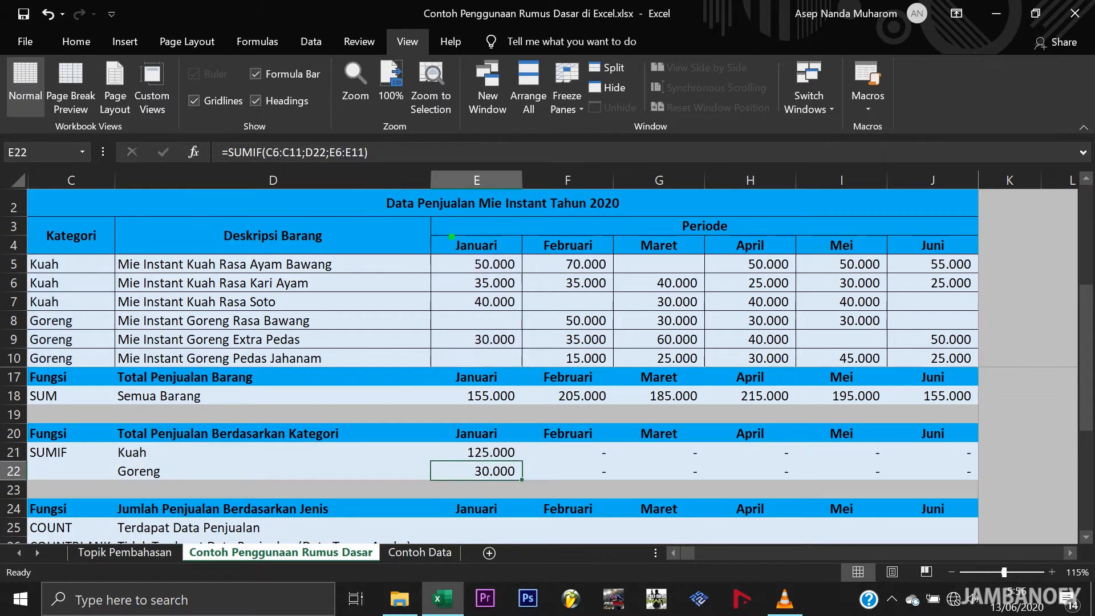
Step: Copy the E21 SUMIF formula into E21:J22 for both categories and all months
left_click(491, 454)
key("ctrl+c")
left_click_drag(494, 452, 926, 479)
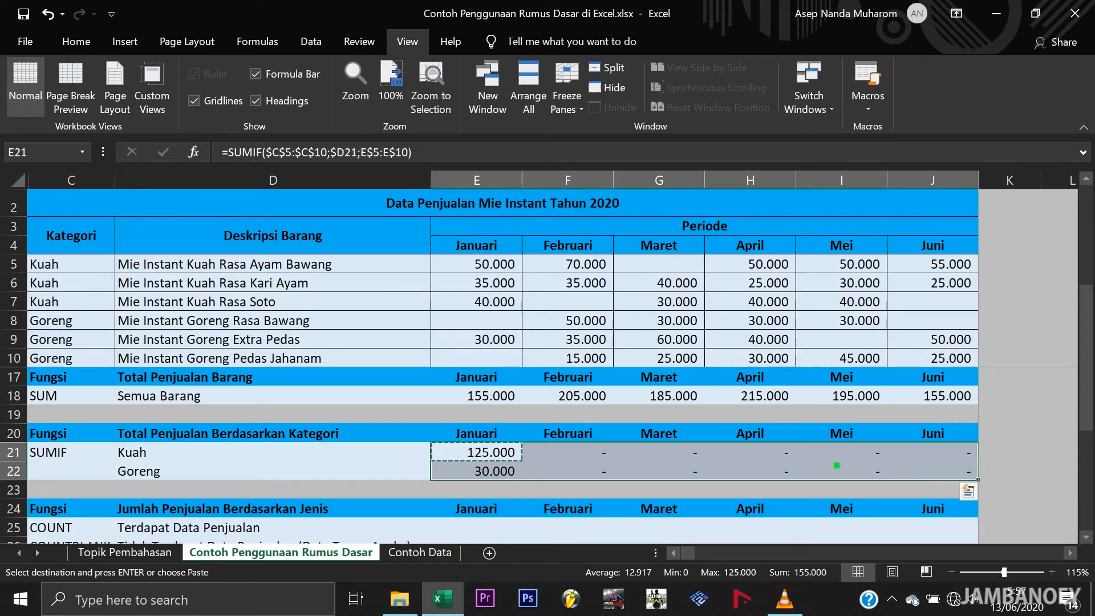
key("ctrl+v")
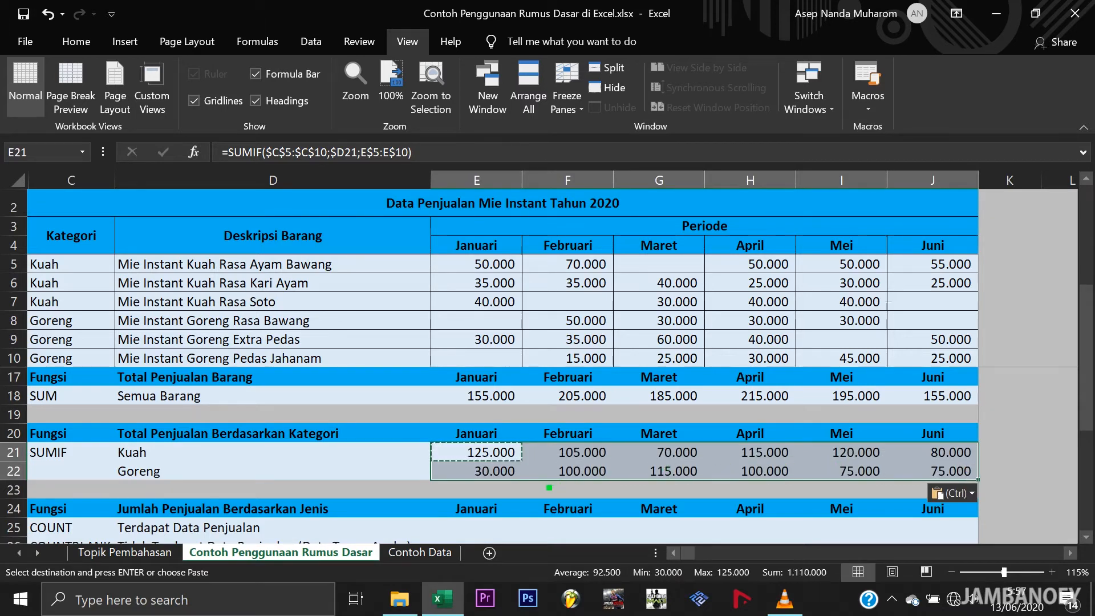
left_click(558, 486)
key("Escape")
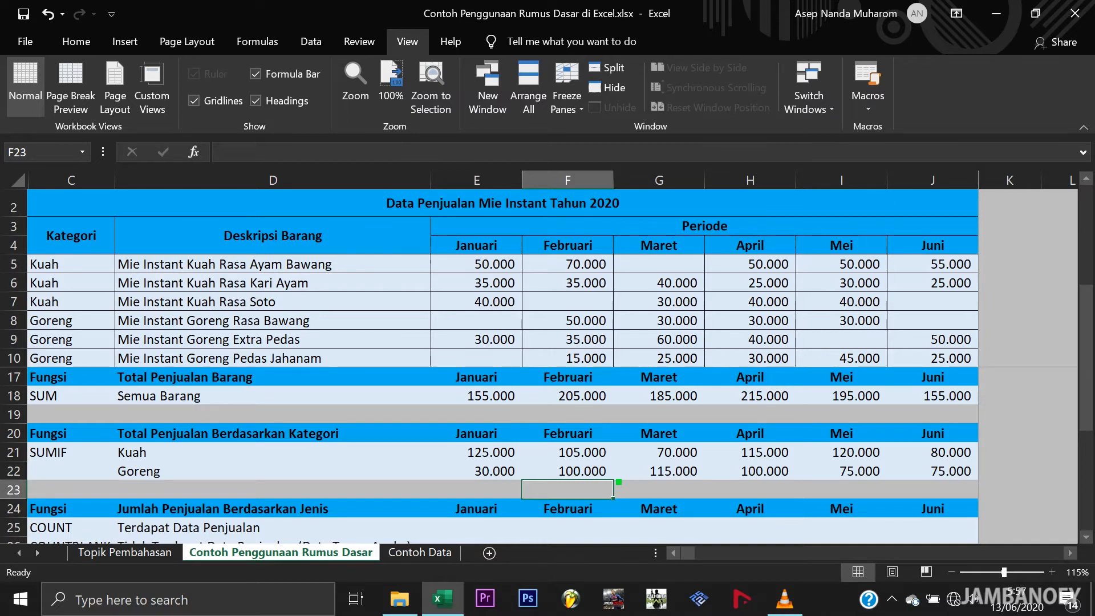
Step: Check the Februari and April Kuah and Goreng totals against the status bar sum of each category's sales cells
left_click(571, 458)
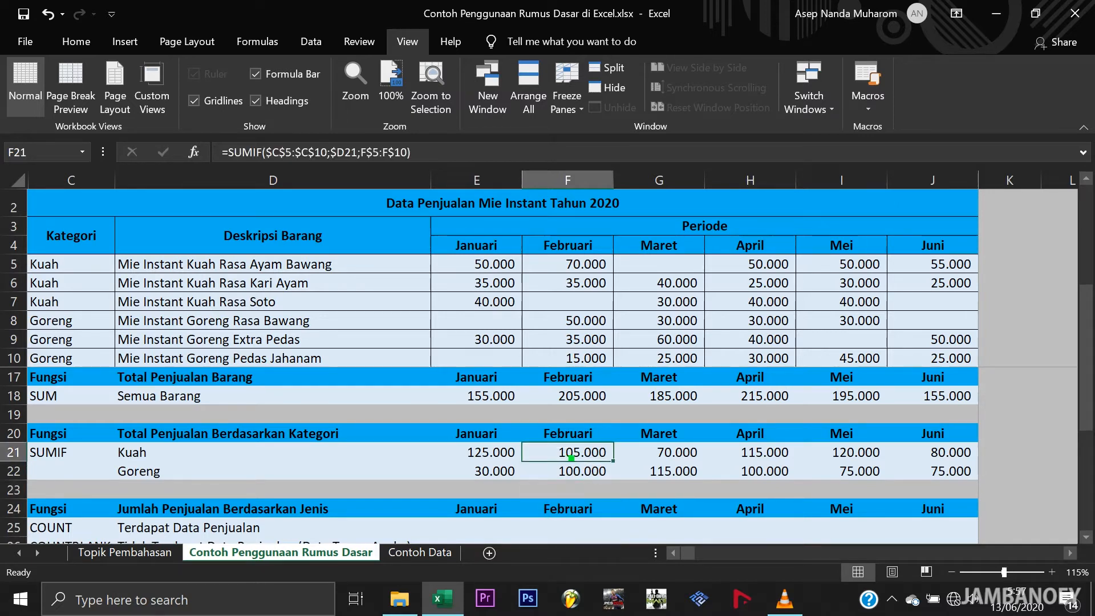
left_click_drag(580, 266, 571, 285)
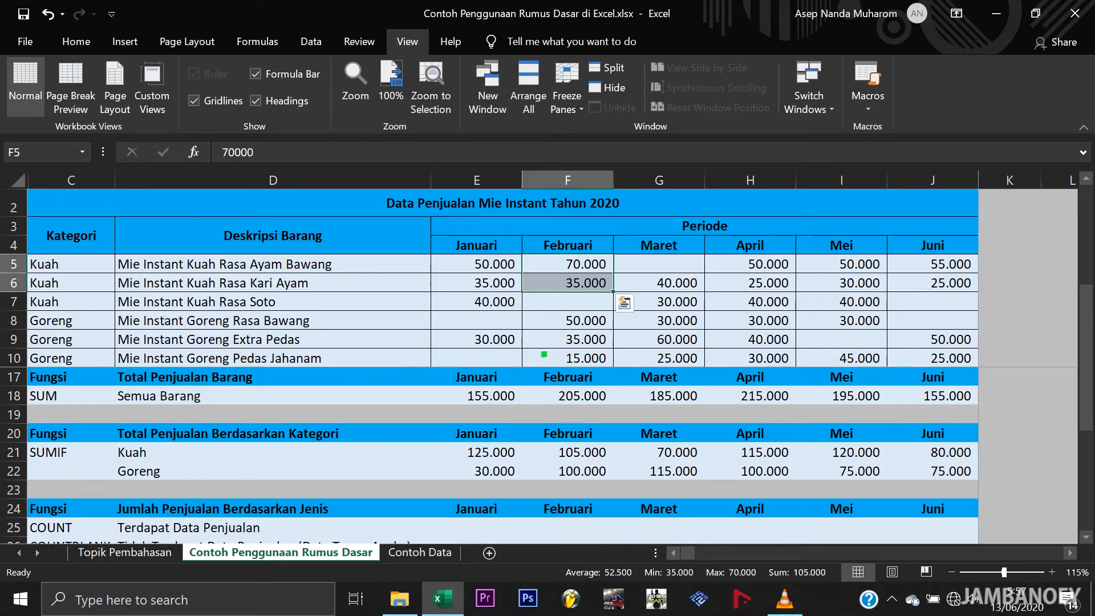
left_click_drag(572, 320, 573, 358)
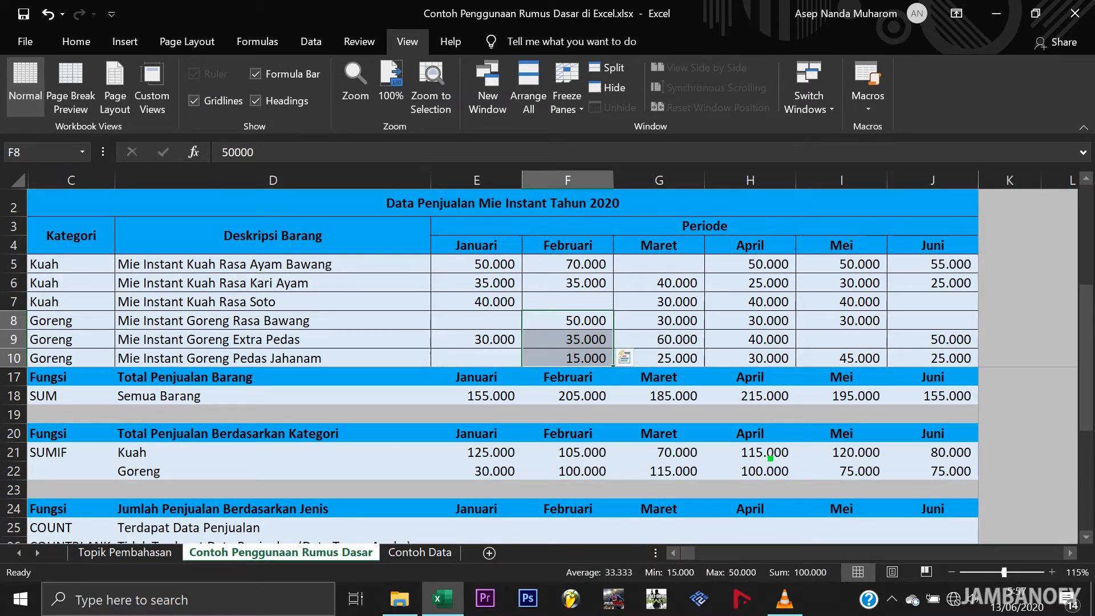
left_click(770, 456)
left_click_drag(763, 266, 764, 303)
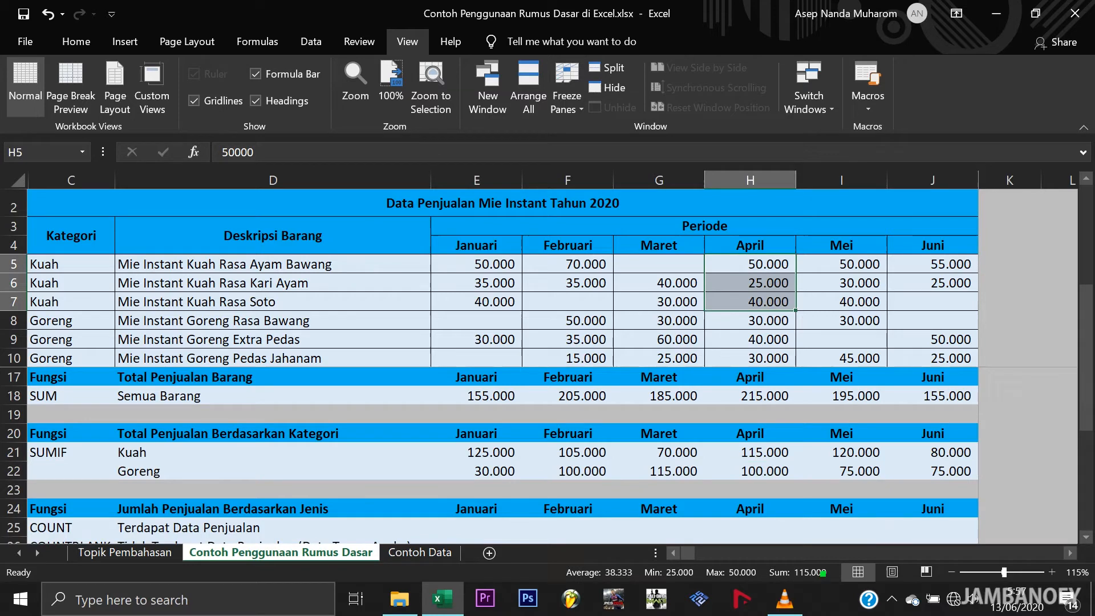
left_click_drag(751, 325, 753, 360)
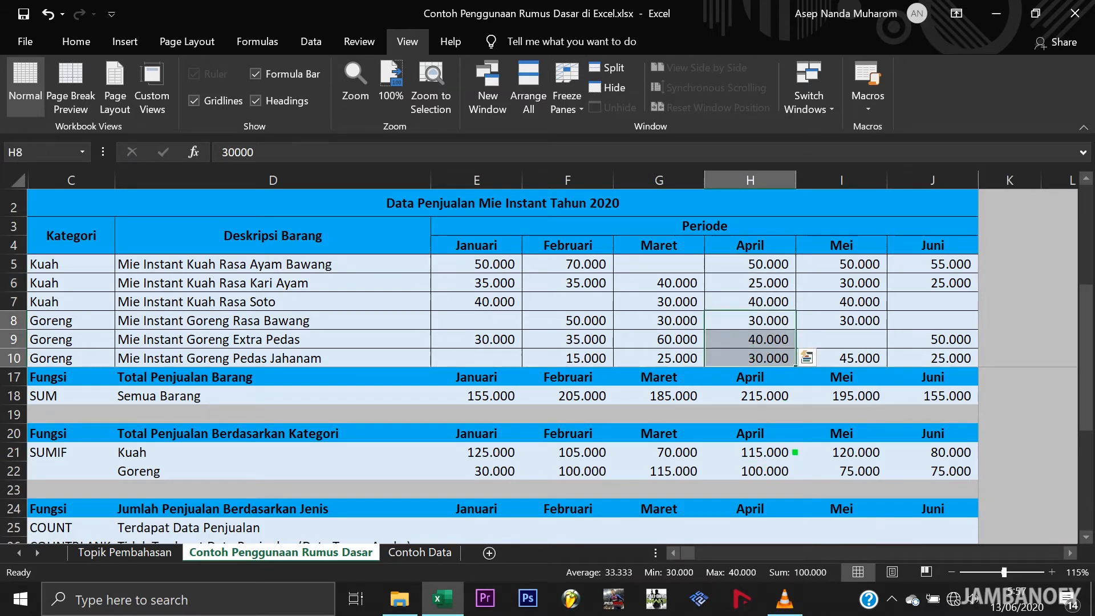
left_click(491, 489)
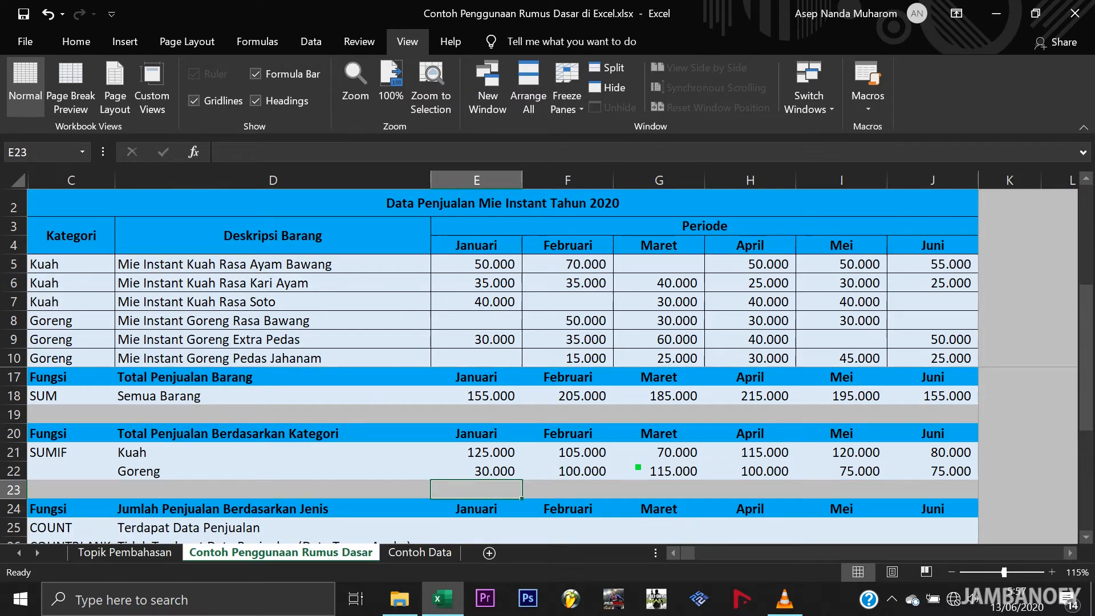
Step: Count the Januari items that have sales data in E25 with =COUNT(E5:E10)
scroll(620, 457, "down", 1)
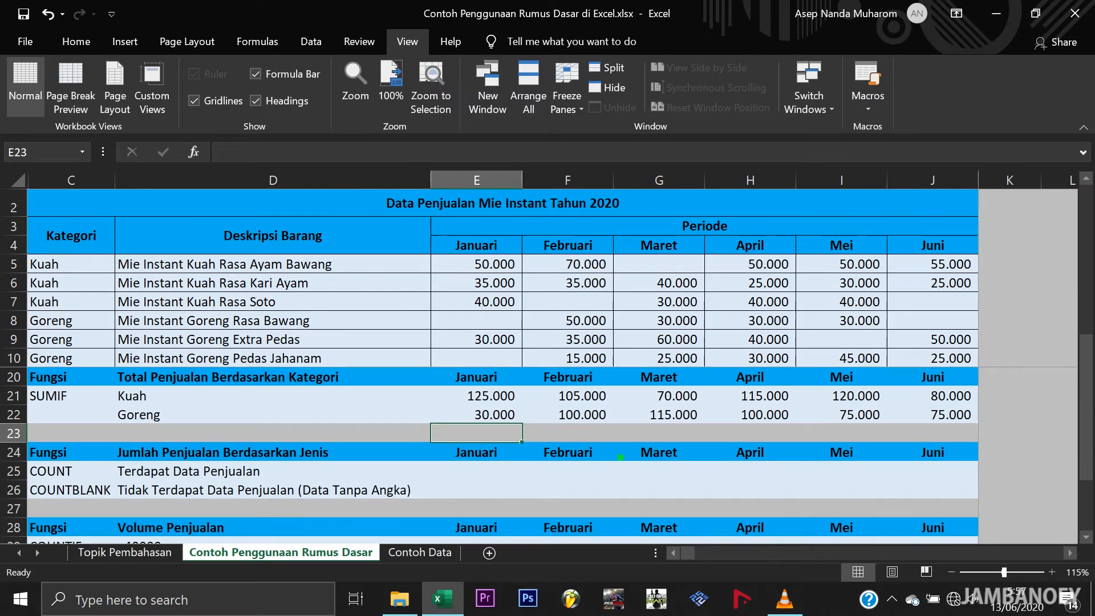
scroll(621, 457, "down", 1)
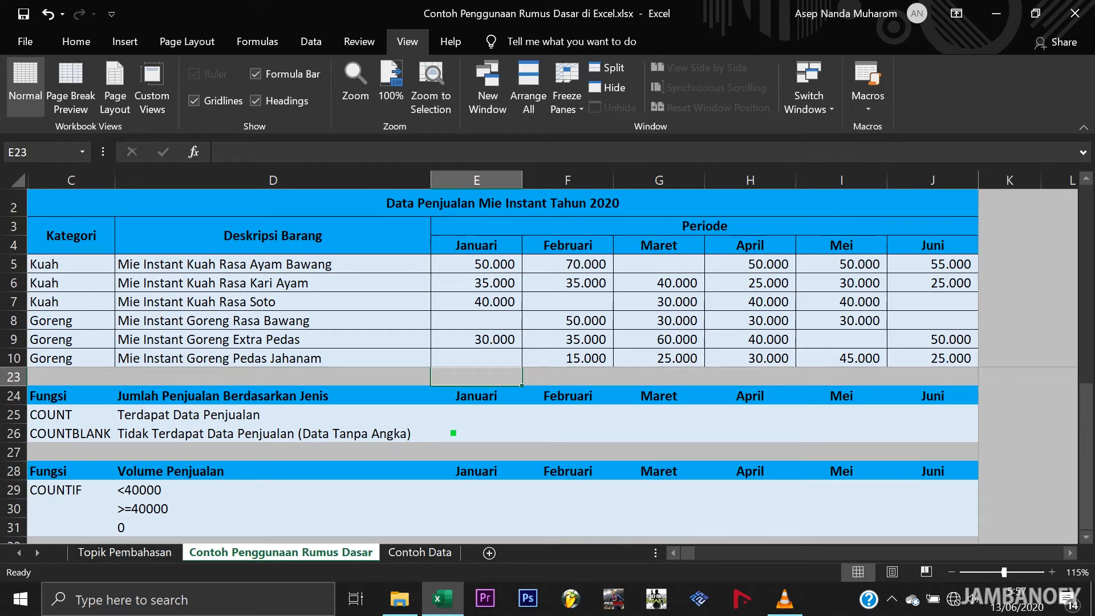
left_click(477, 418)
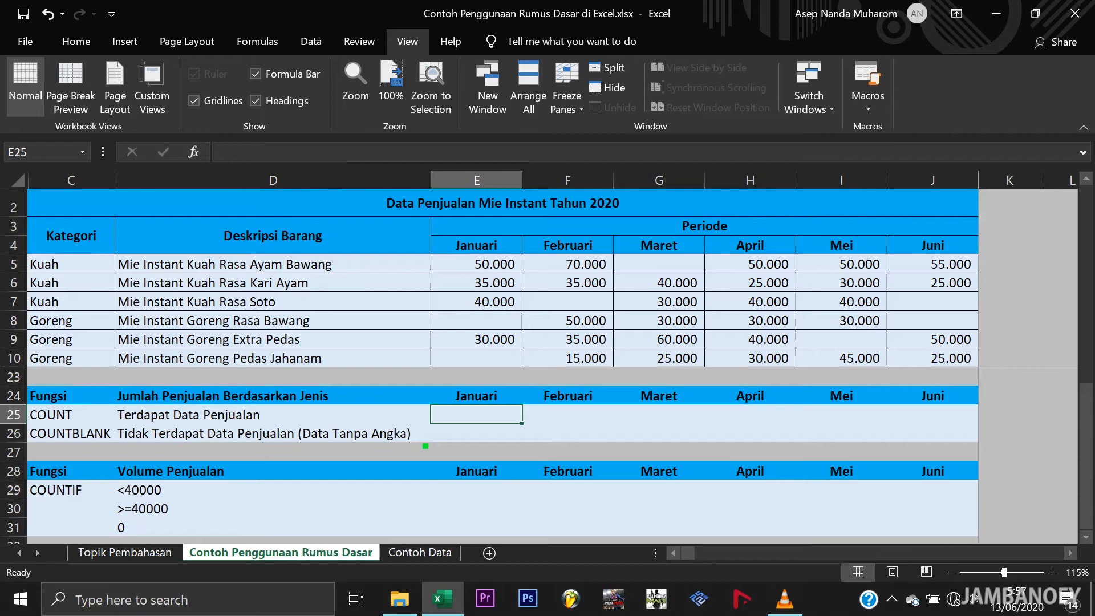
type("=count(")
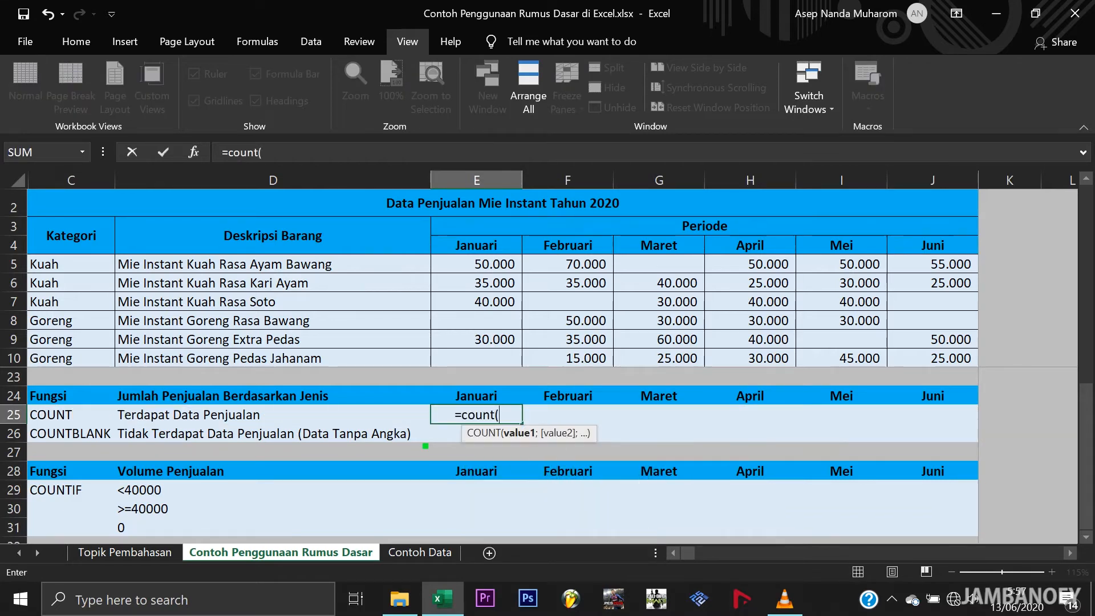
left_click_drag(501, 270, 487, 359)
key("Return")
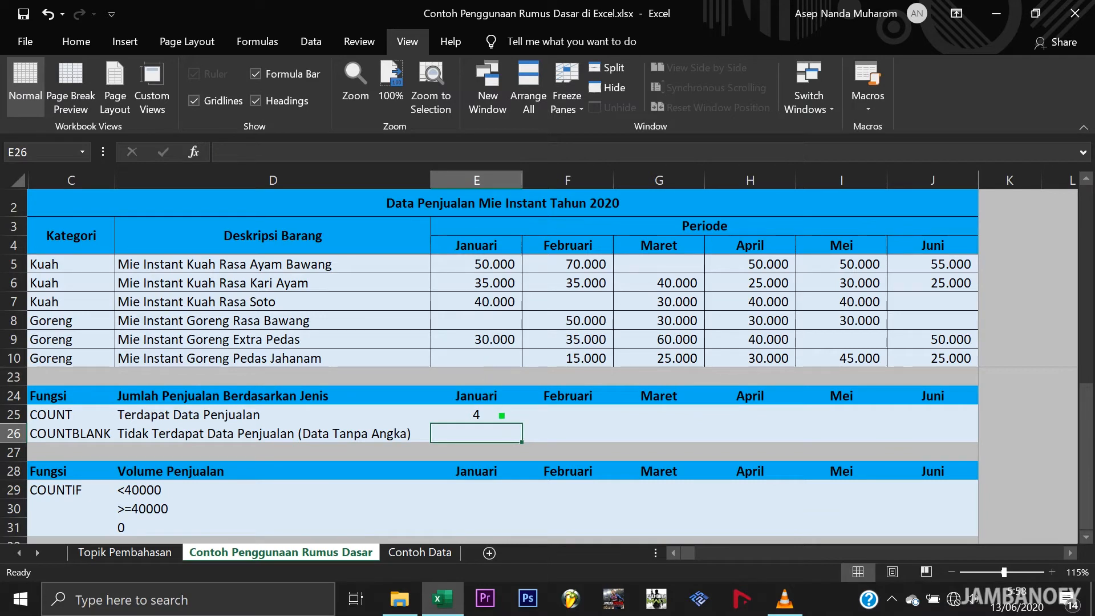
left_click(502, 415)
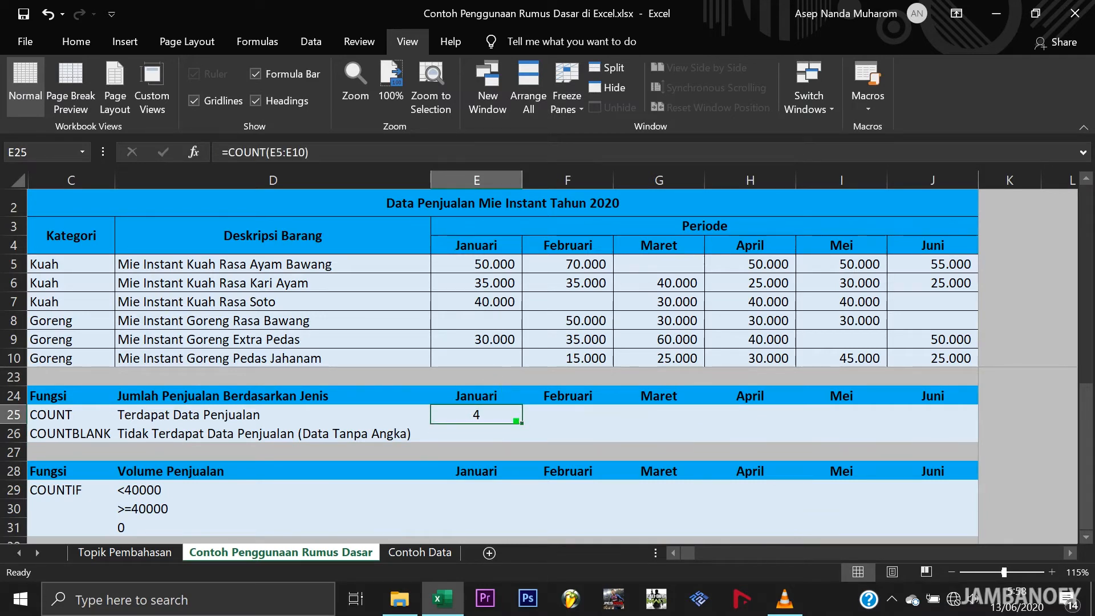
Step: Count the Januari items without sales data in E26 with COUNTBLANK over E5:E10 and check the empty cells E8 and E10
left_click(504, 437)
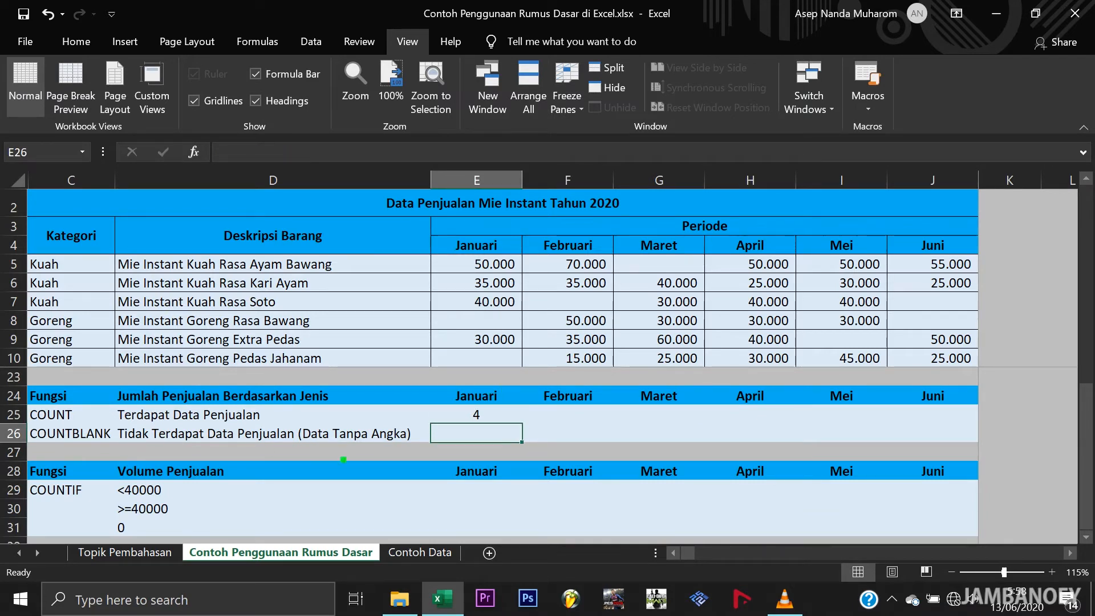
type("=count")
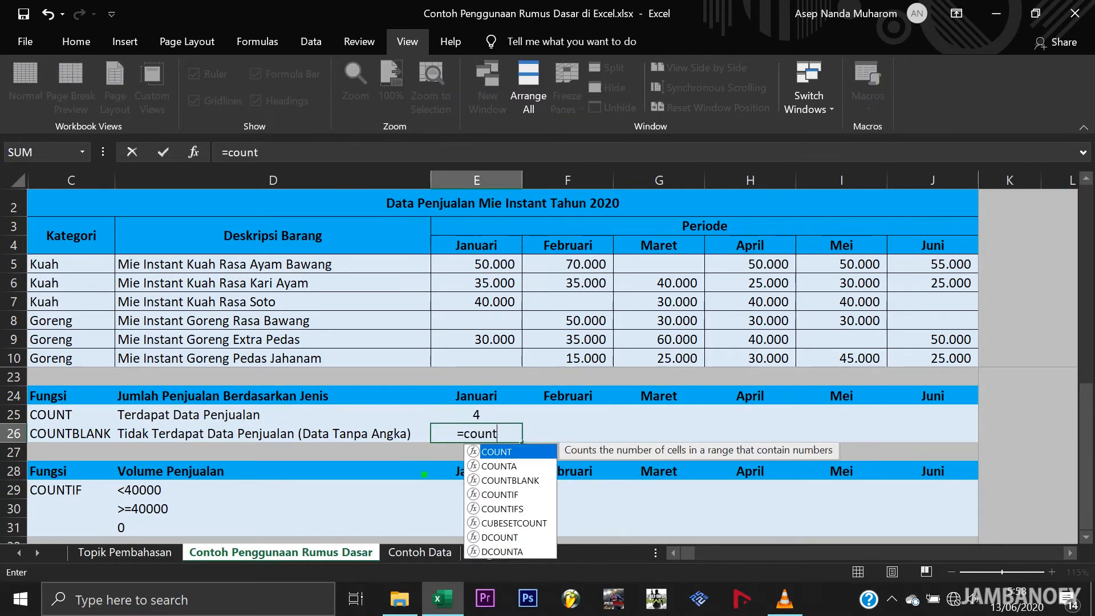
type("blank(")
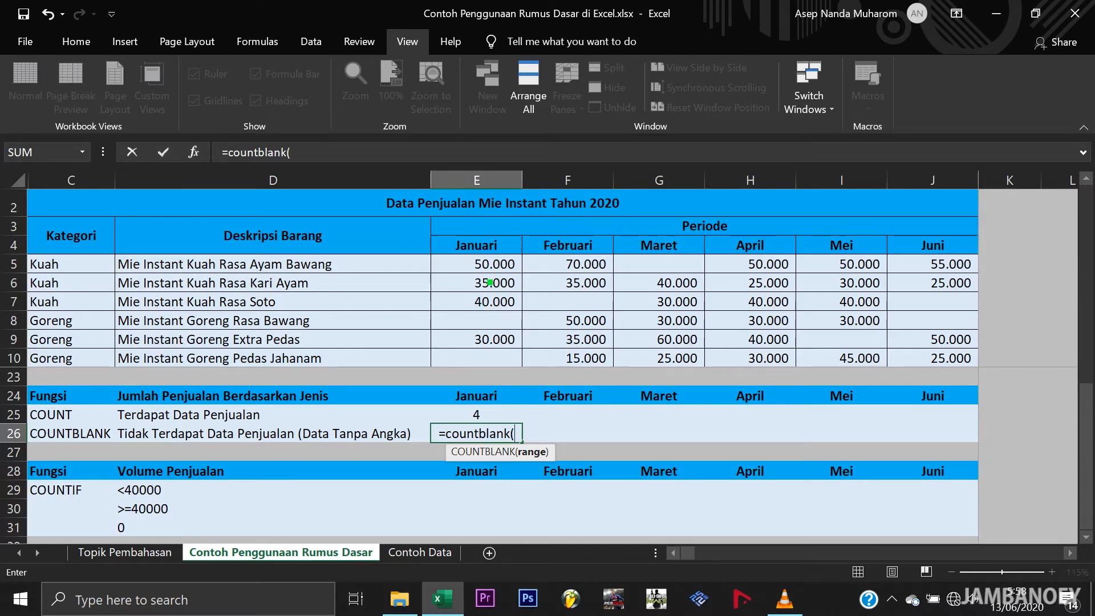
left_click_drag(489, 267, 496, 359)
key("Return")
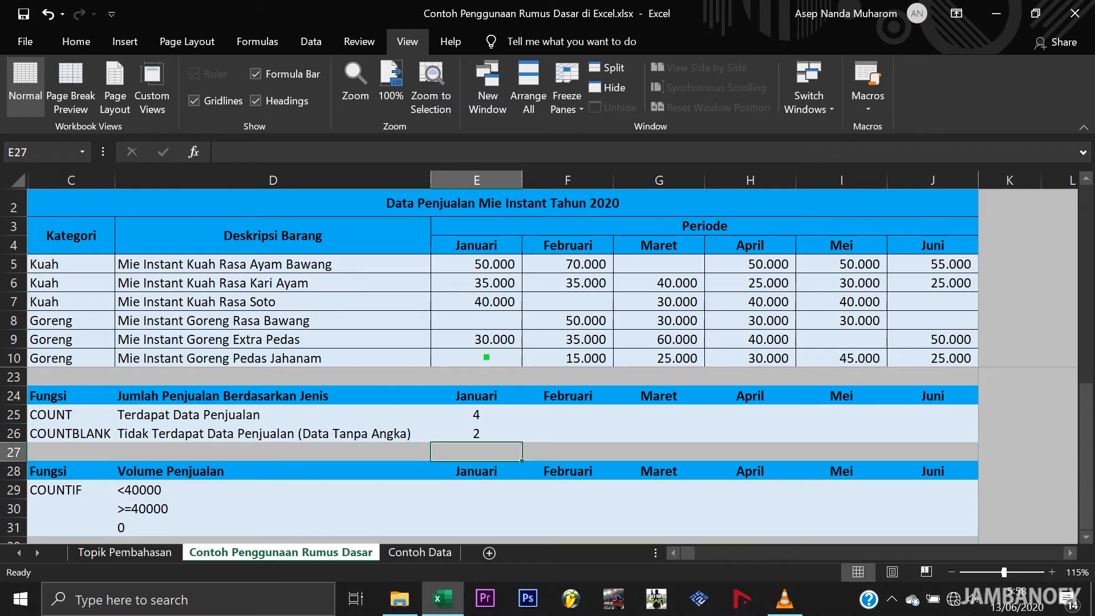
left_click(476, 327)
left_click(481, 363)
left_click(483, 328)
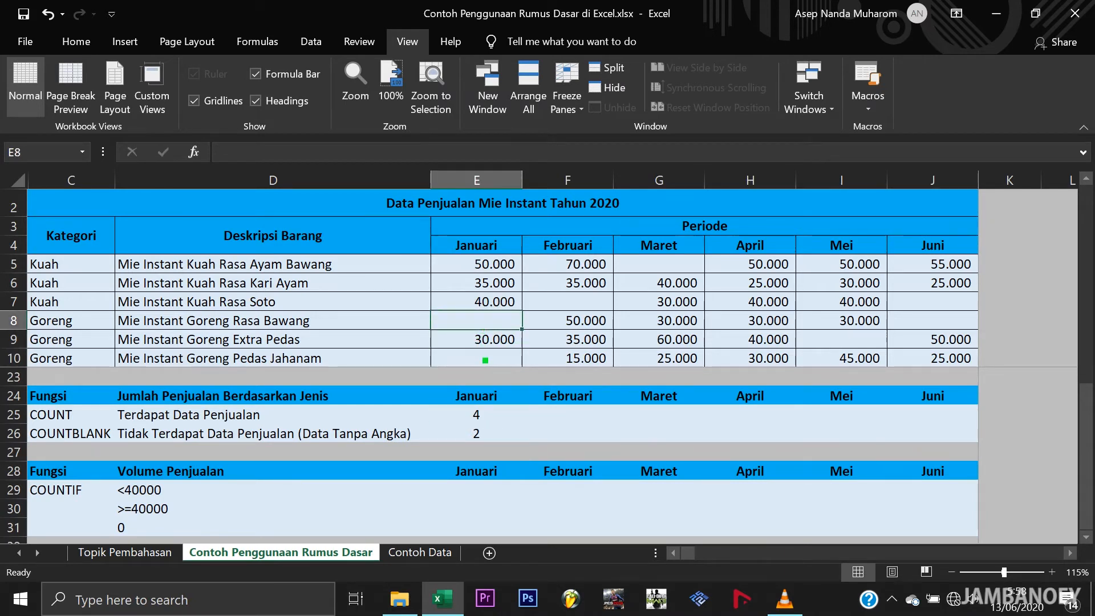
Step: Fill the COUNT and COUNTBLANK formulas from E25:E26 across to J25:J26
left_click_drag(490, 422, 952, 437)
left_click(606, 455)
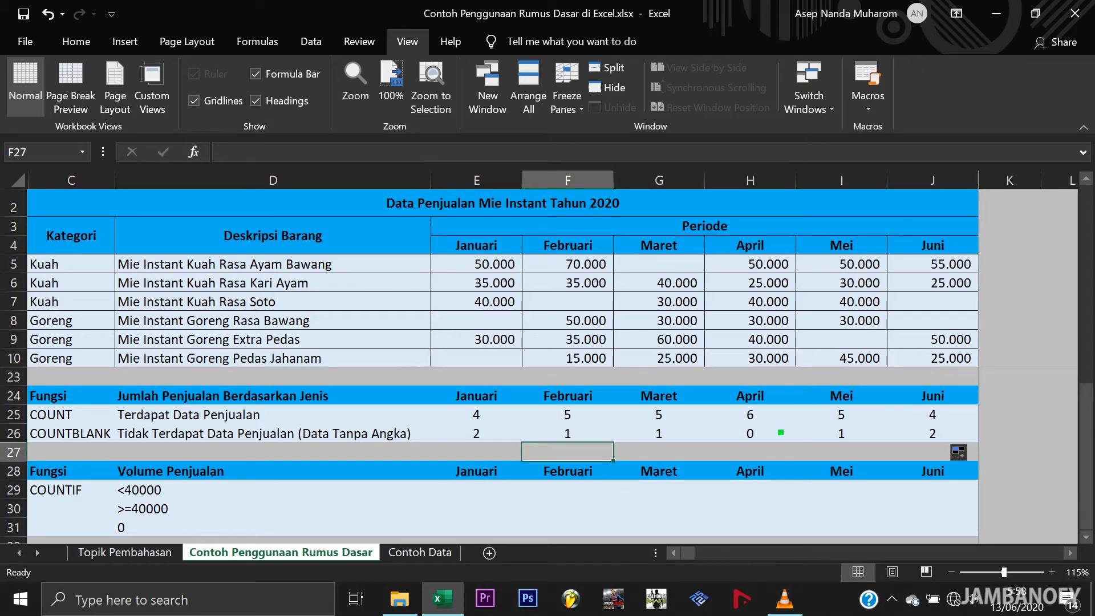
Step: Check the COUNT and COUNTBLANK results for April, Mei and Juni against the filled and empty sales cells, and review the COUNTBLANK description
left_click(760, 423)
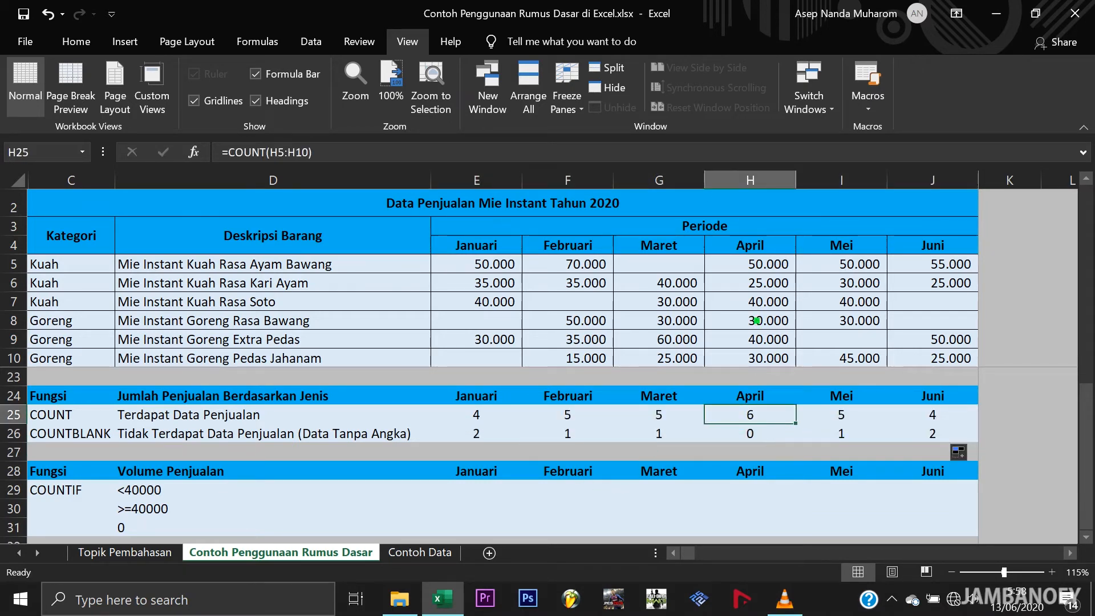
left_click_drag(763, 264, 762, 358)
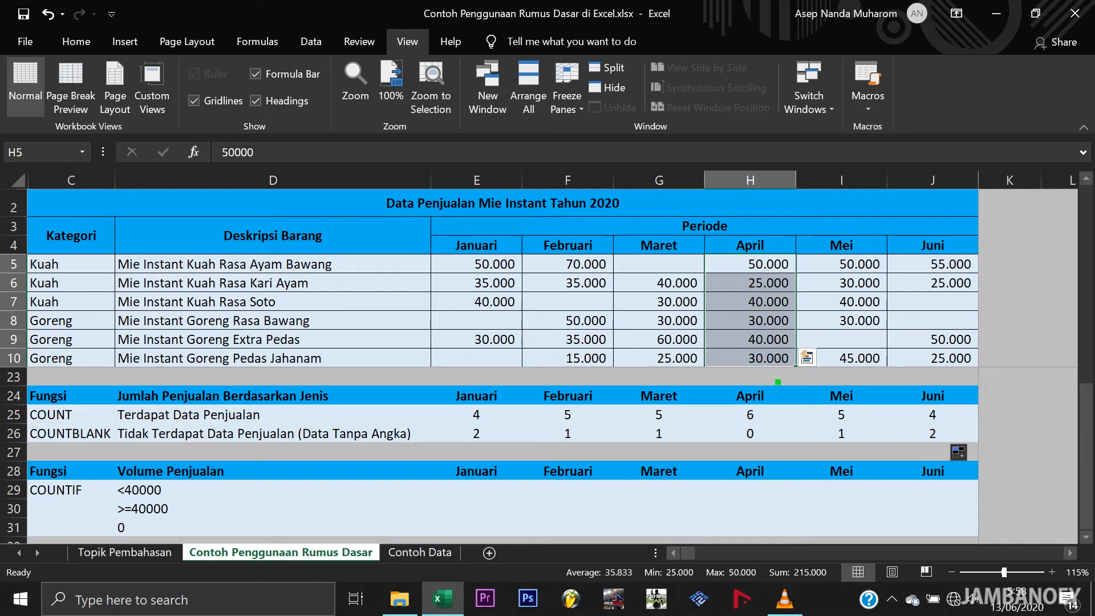
left_click(856, 342)
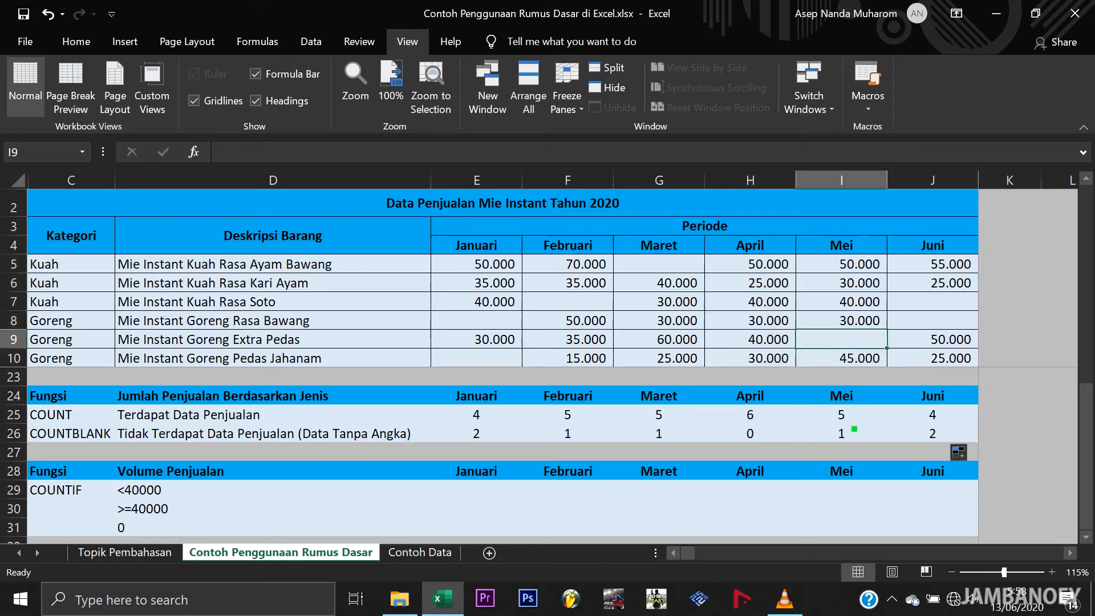
left_click(935, 320)
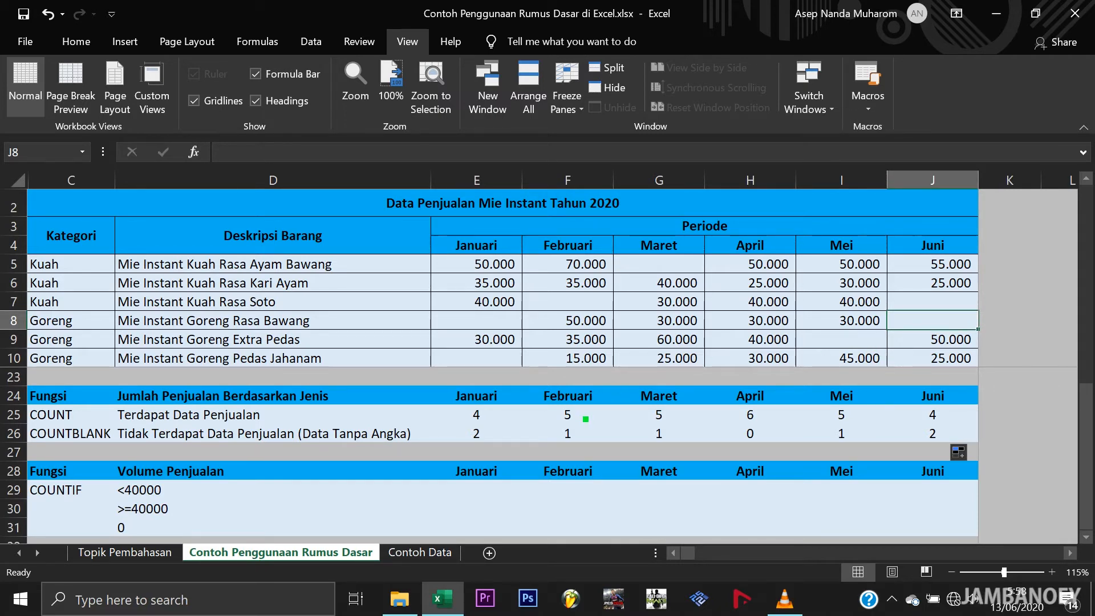
left_click(490, 435)
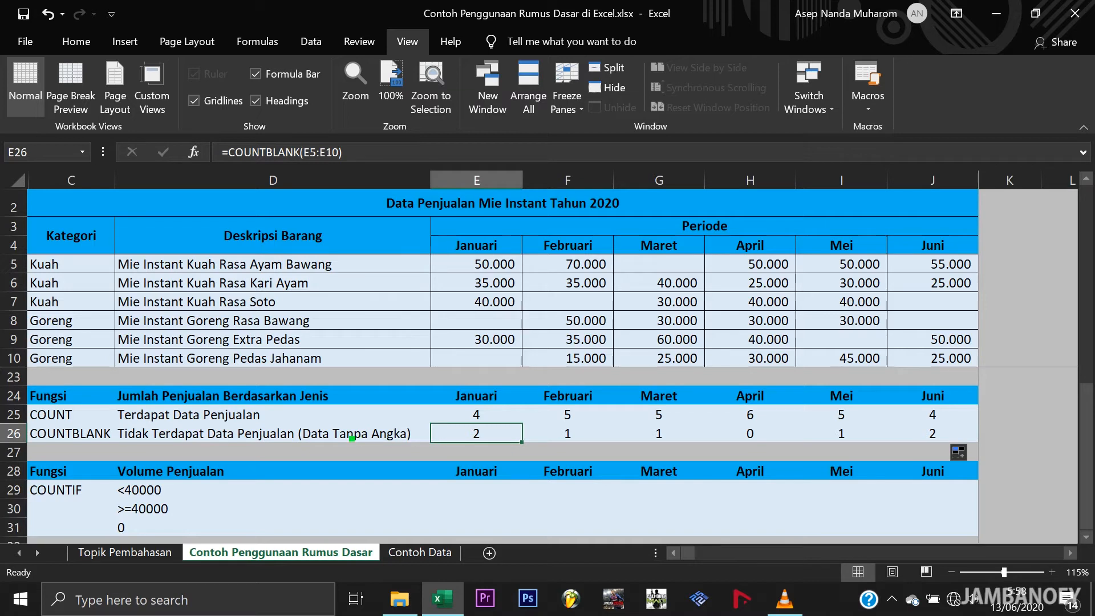
left_click(351, 437)
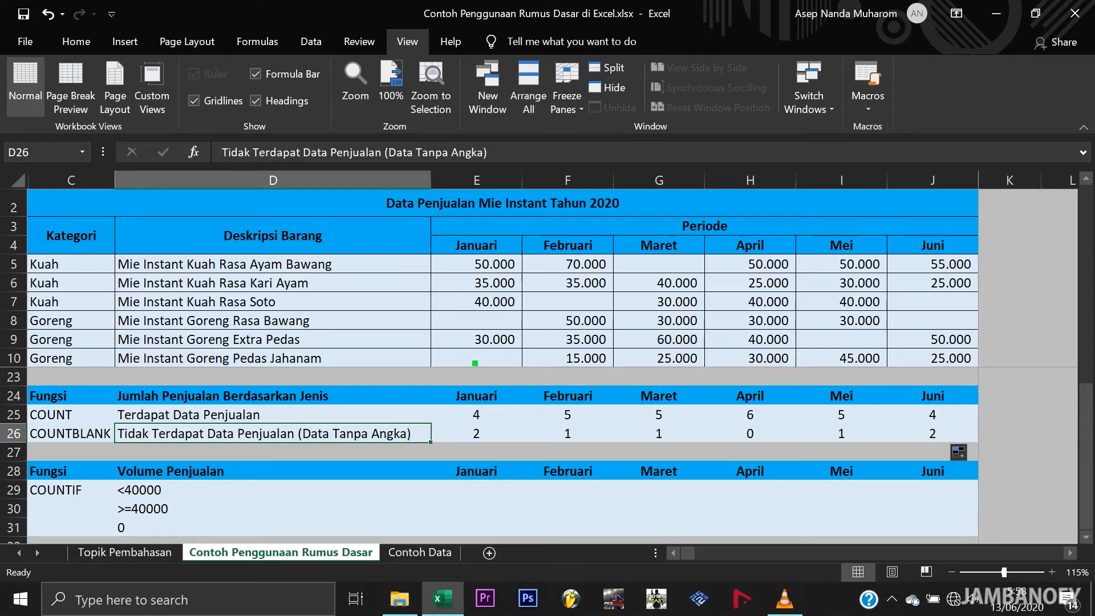
Step: Enter 0 in the empty Januari cell E8 to test its effect on COUNT and COUNTBLANK, and clear it again
left_click(488, 324)
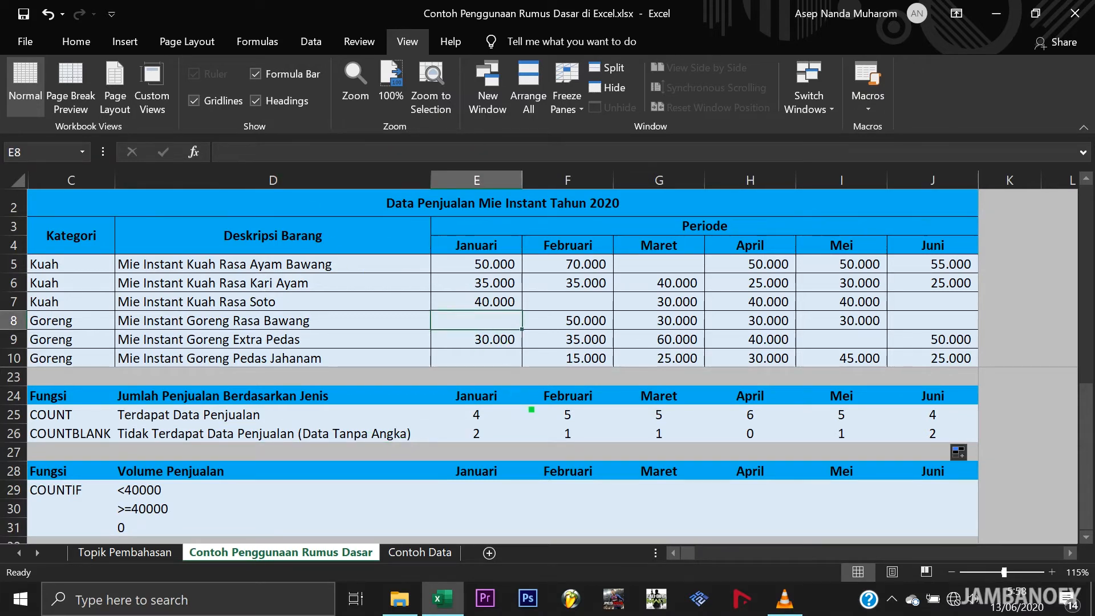
type("0")
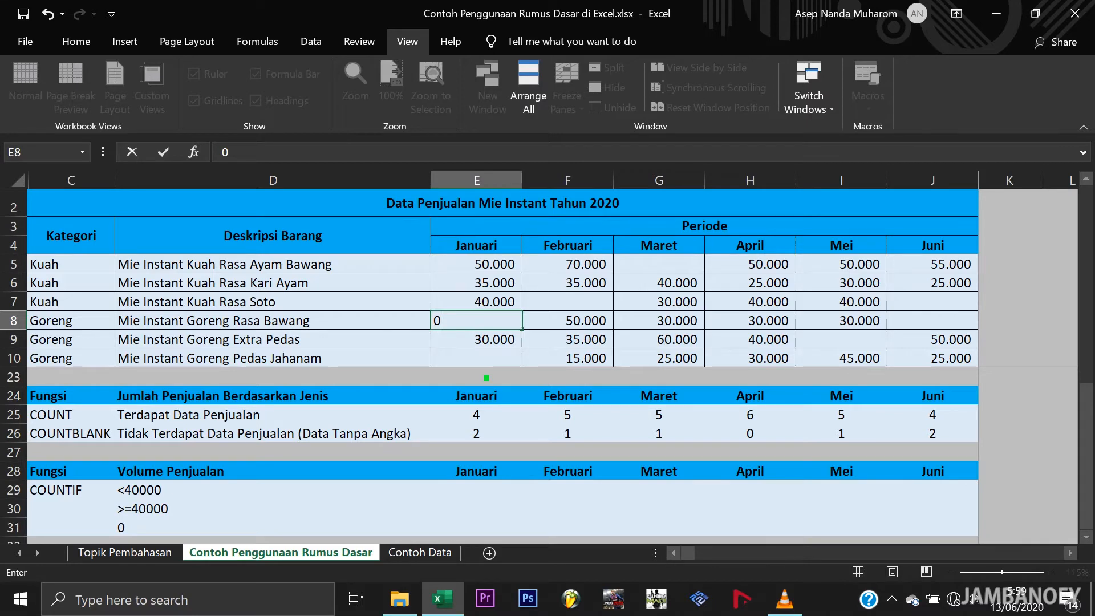
key("Return")
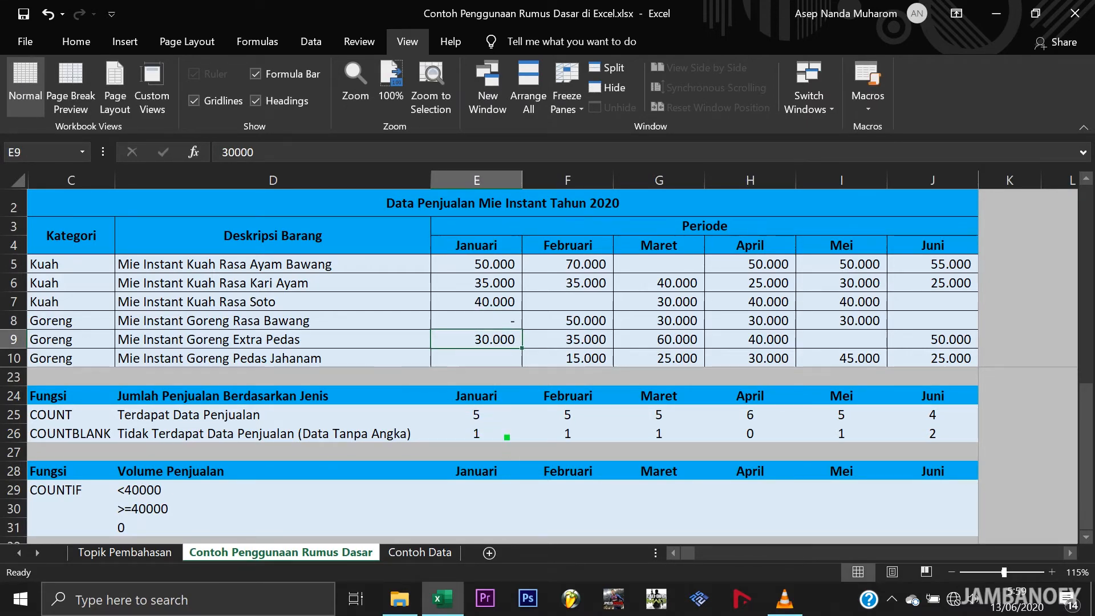
left_click(495, 326)
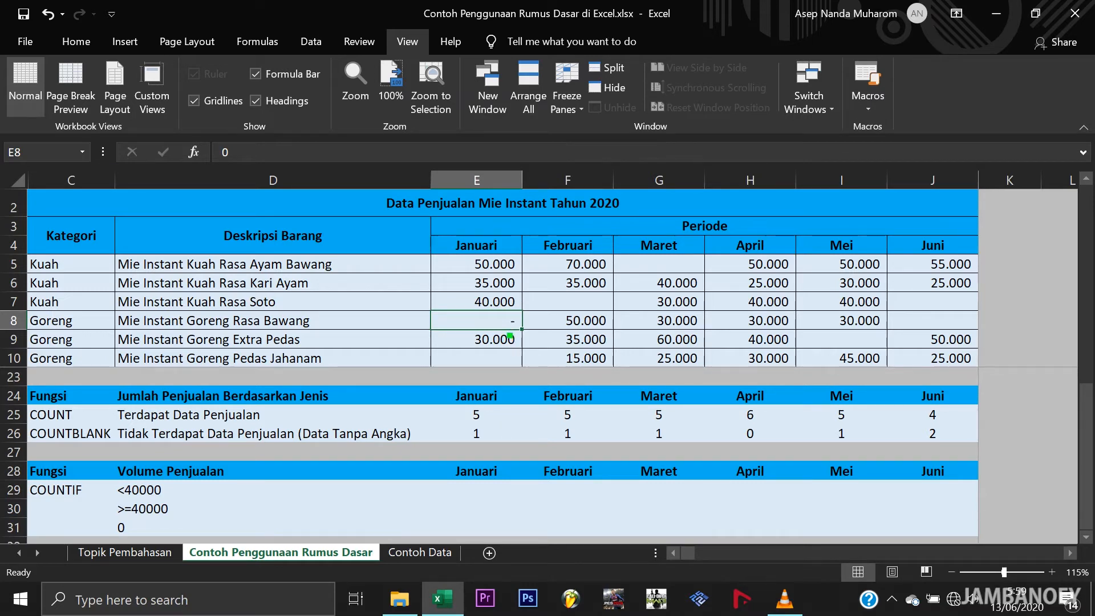
key("Delete")
left_click(504, 381)
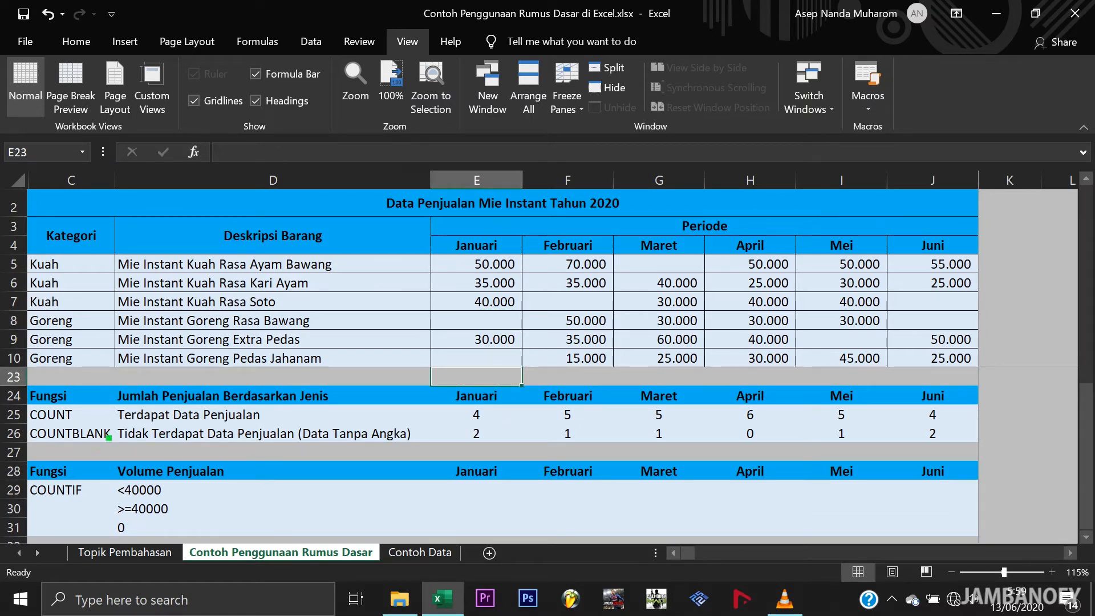
Step: Repeat the zero-value test in E8 and empty the cell again
left_click(491, 454)
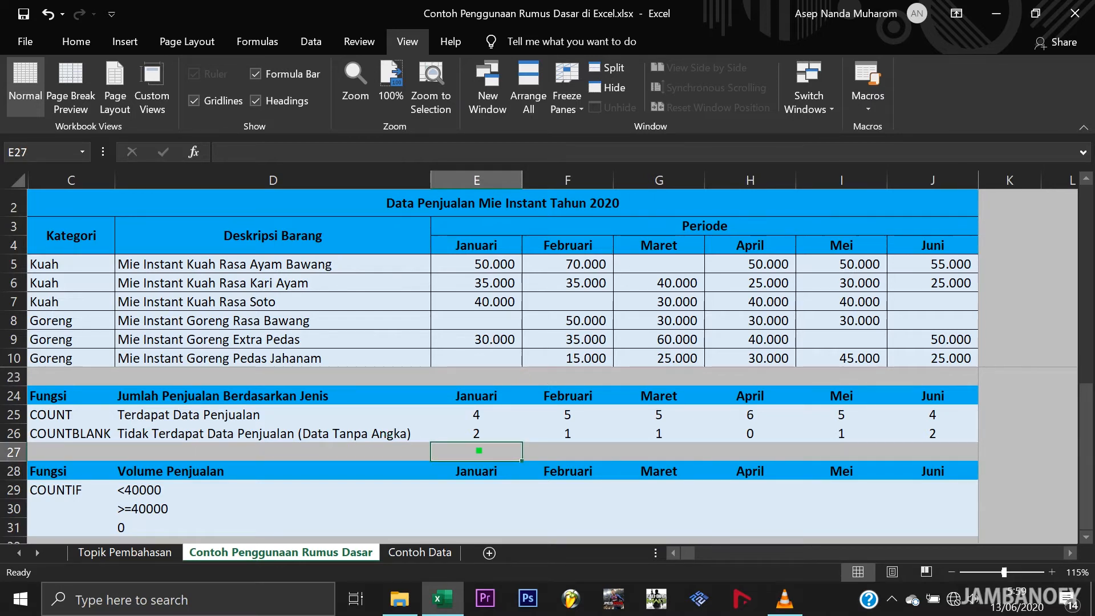
left_click(484, 328)
type("0")
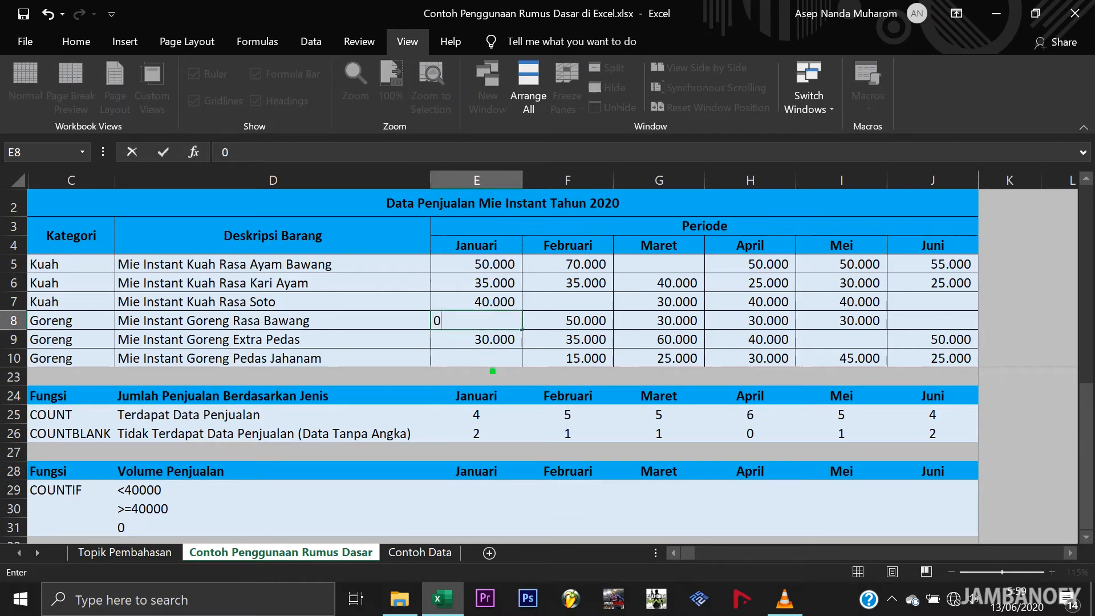
key("Return")
left_click(496, 320)
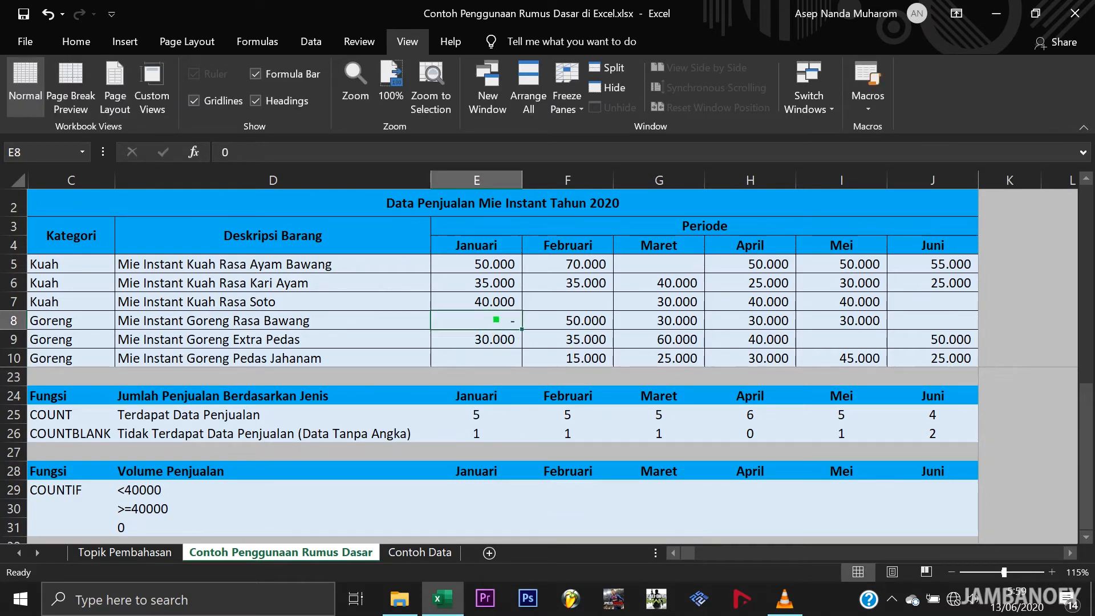
key("Delete")
left_click(461, 454)
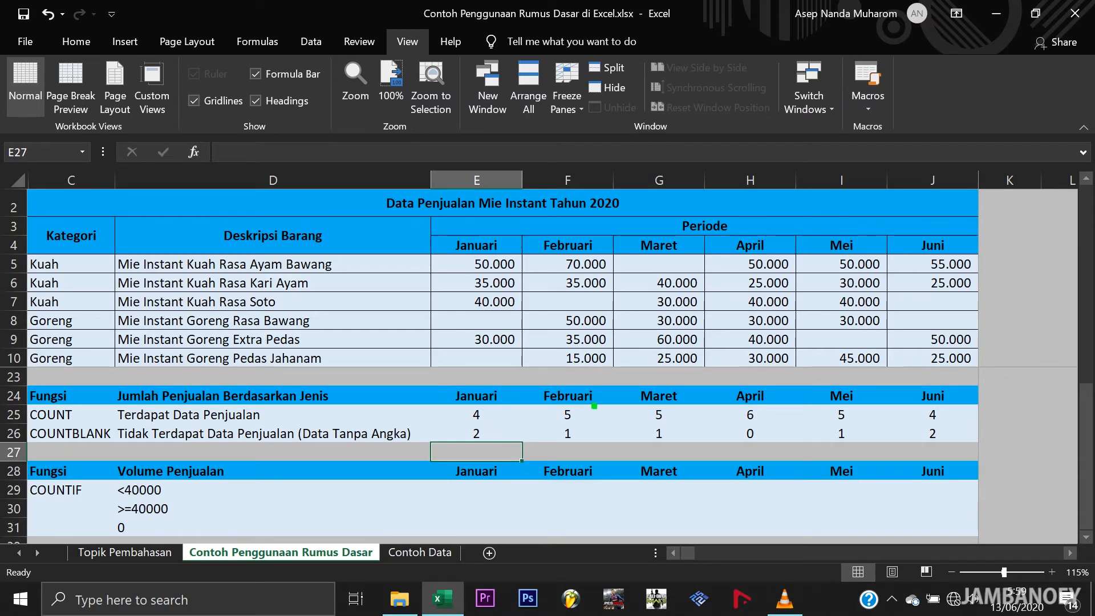
Step: Examine the COUNTIF table's Januari cell E29 and the Januari sales cells E6 and E9 for the <40000 criterion
scroll(584, 371, "down", 1)
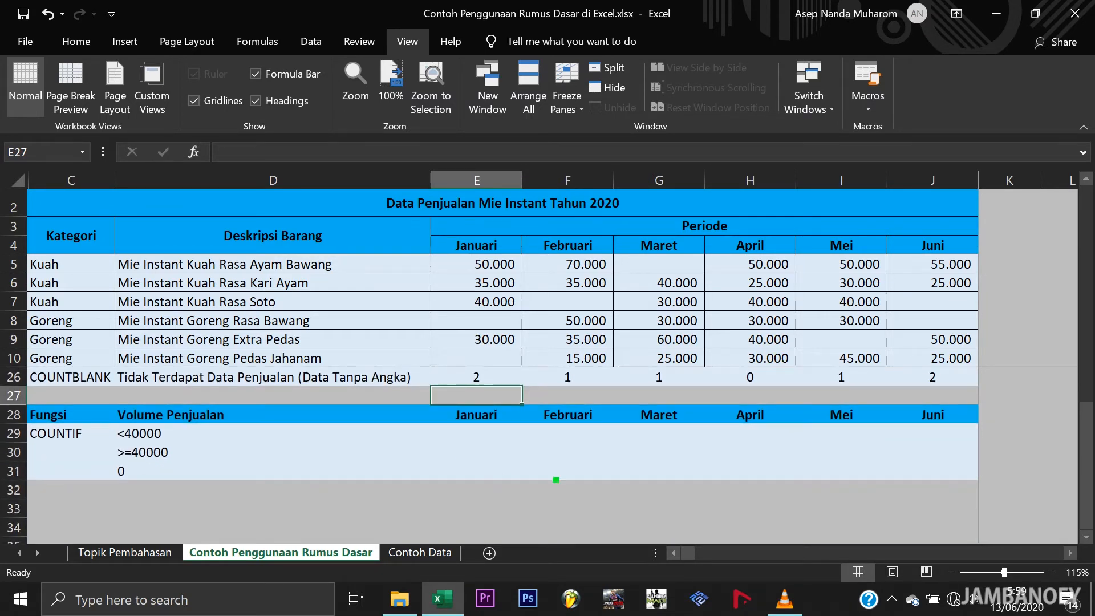
scroll(499, 452, "down", 1)
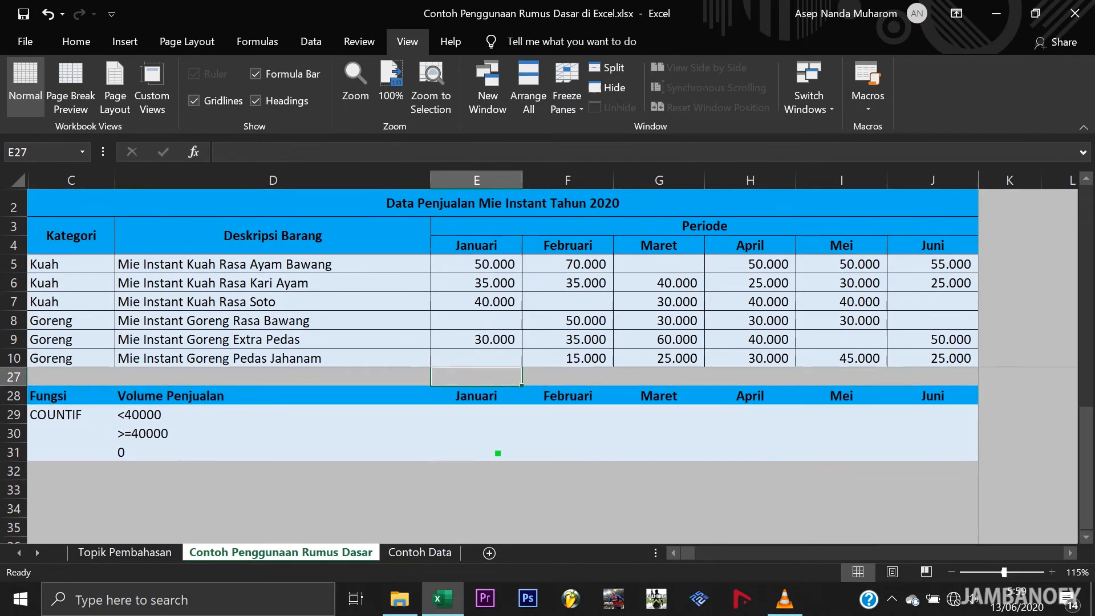
left_click(477, 419)
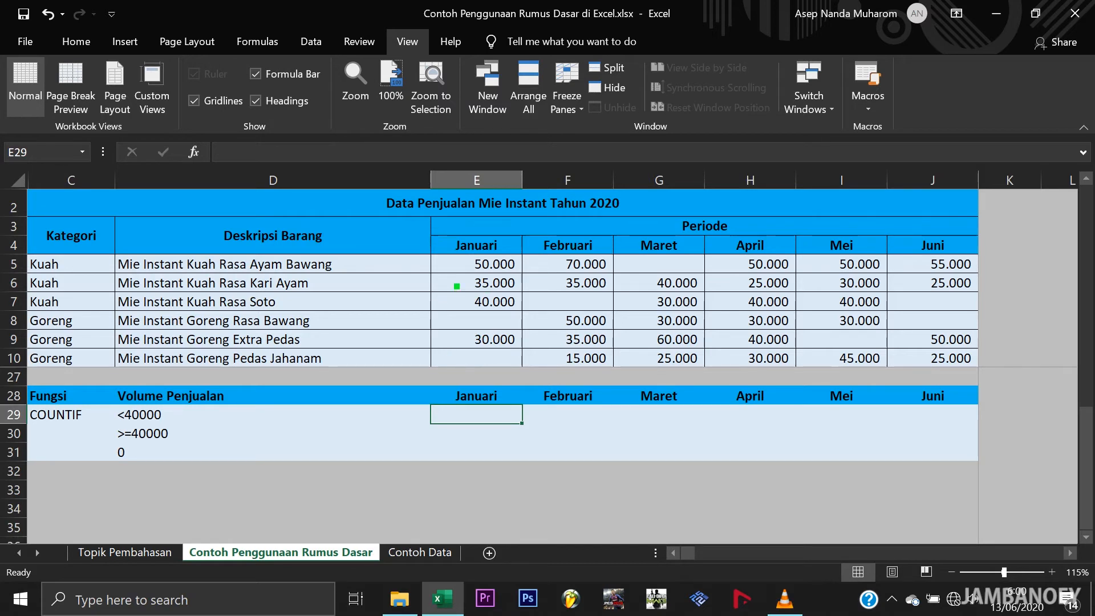
left_click(457, 286)
left_click(471, 338)
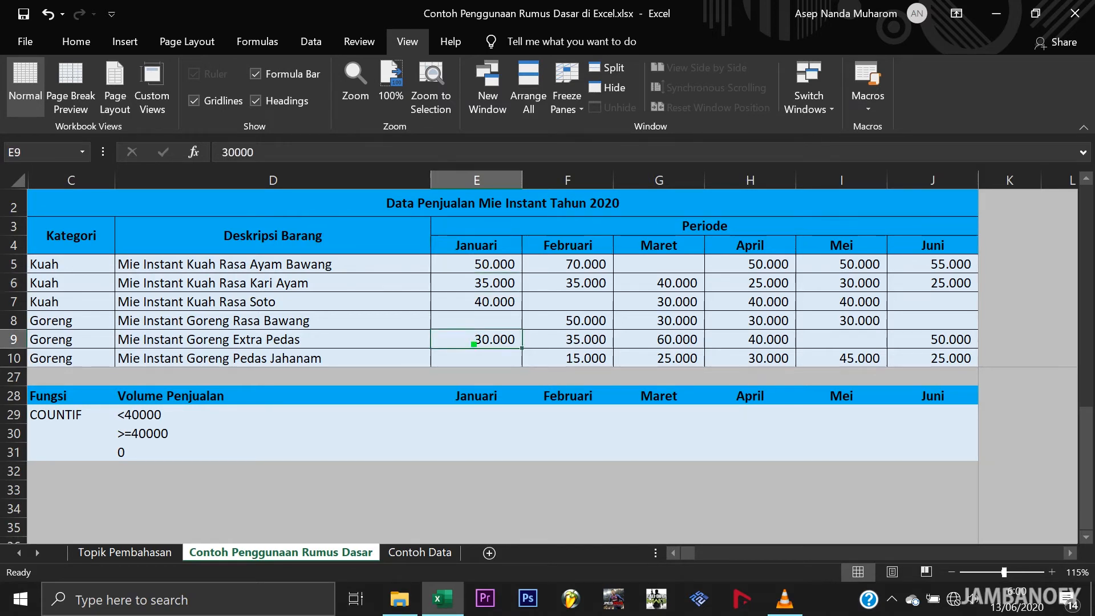
left_click(482, 415)
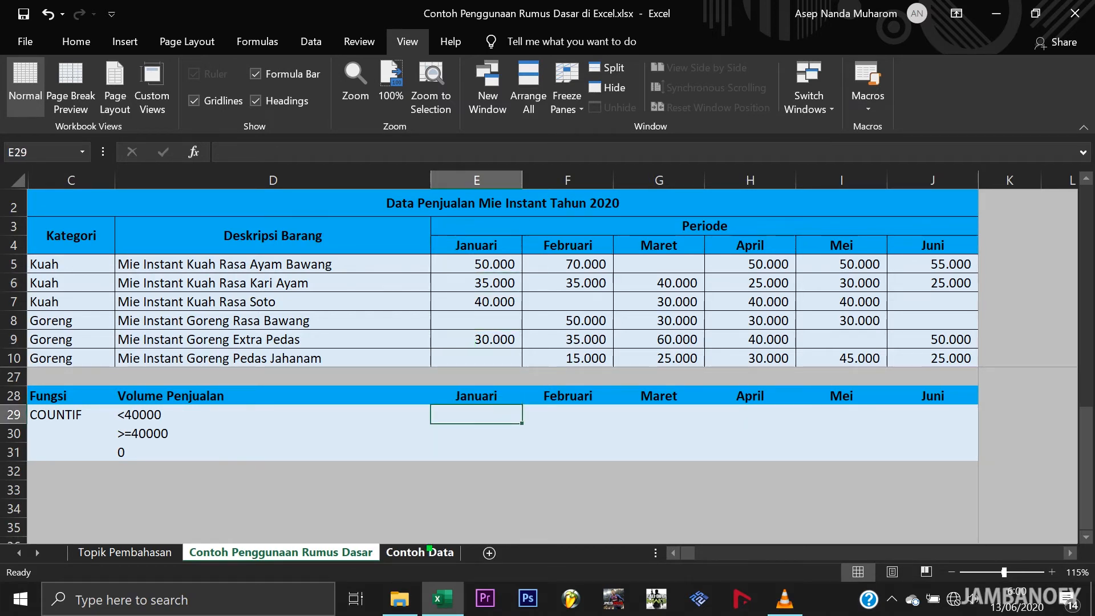
Step: Look through the larger sales table on the Contoh Data sheet and return to the Contoh Penggunaan Rumus Dasar sheet
left_click(430, 551)
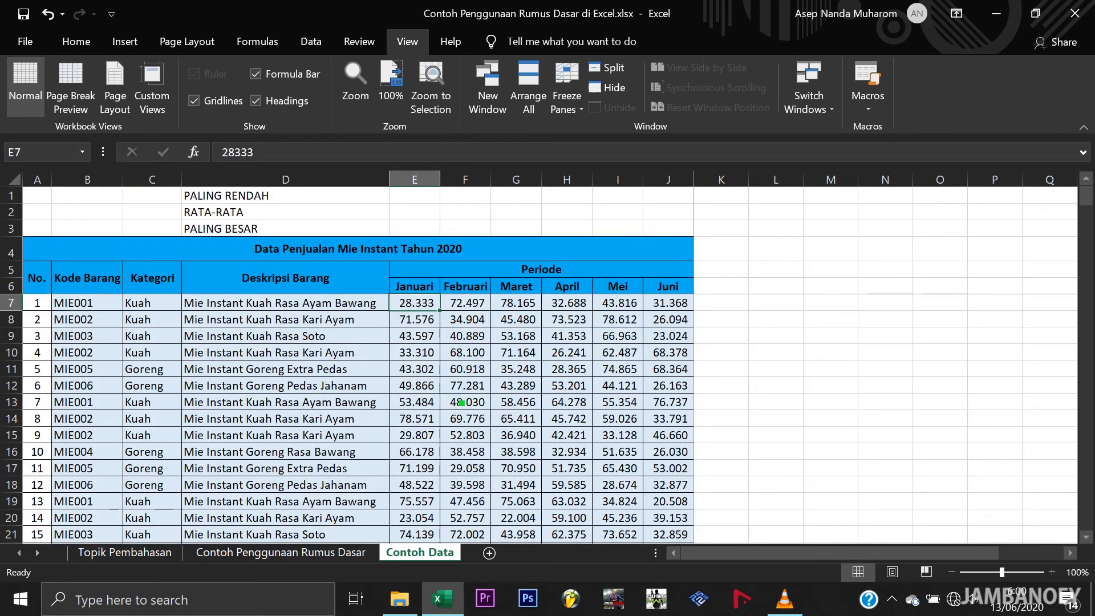
scroll(462, 403, "down", 20)
scroll(473, 410, "up", 19)
scroll(477, 407, "up", 5)
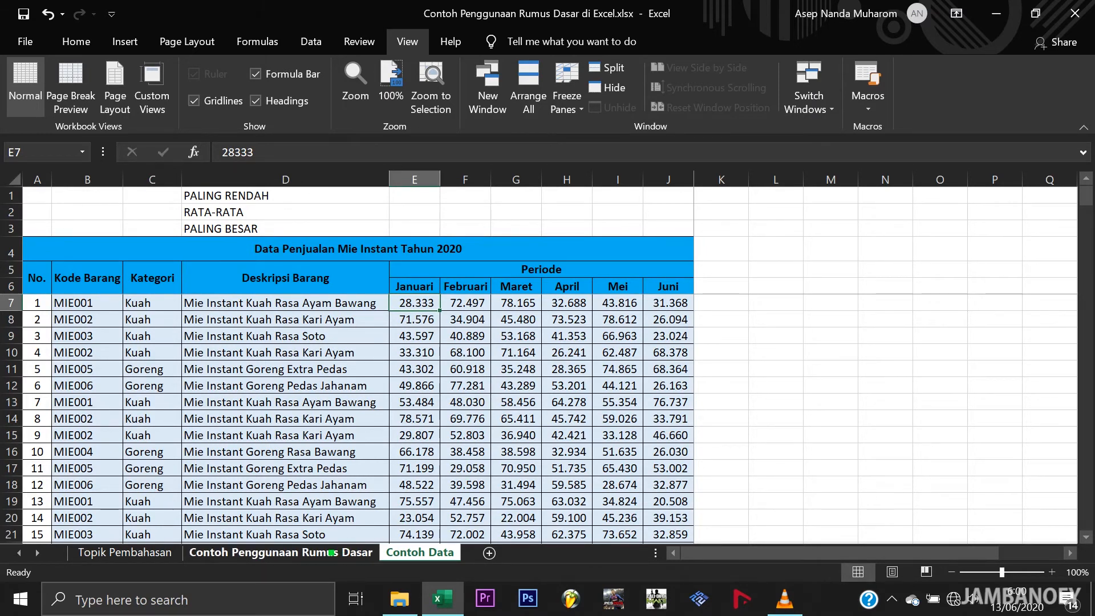
left_click(331, 552)
Step: Count the Januari sales below 40000 in E29 with =COUNTIF(E$5:E$10;$D29), locking the range rows and the criteria column
left_click(505, 431)
left_click(480, 418)
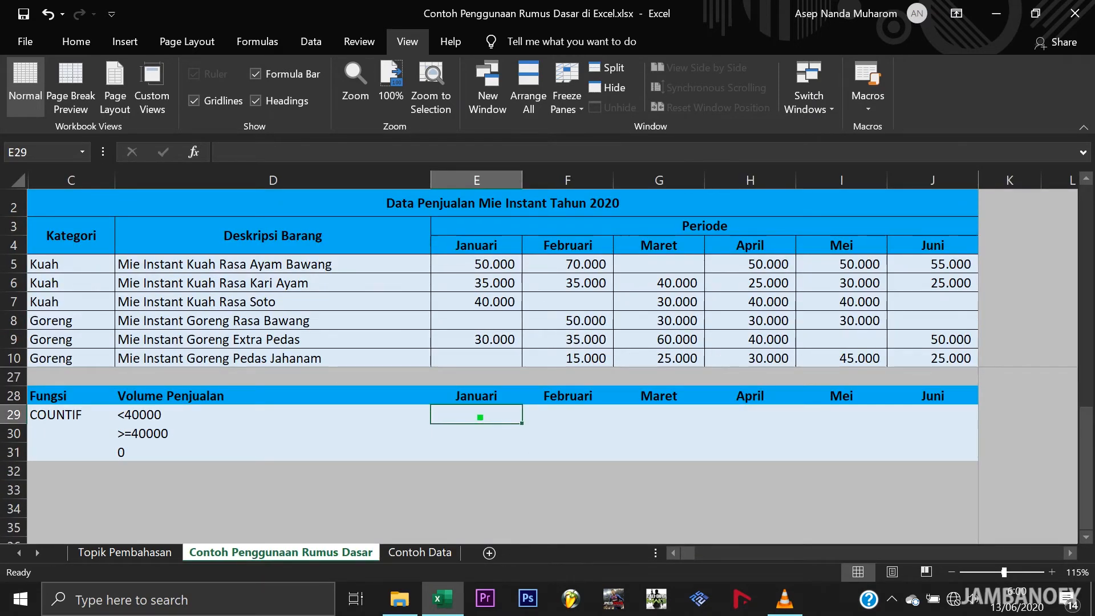
type("=countif(")
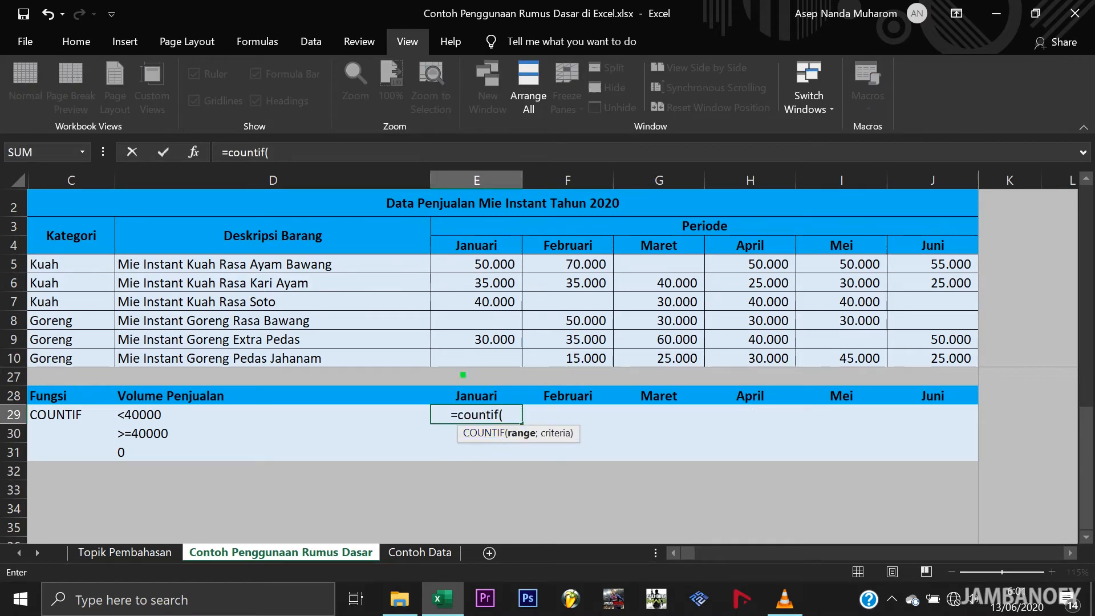
left_click_drag(481, 276, 484, 358)
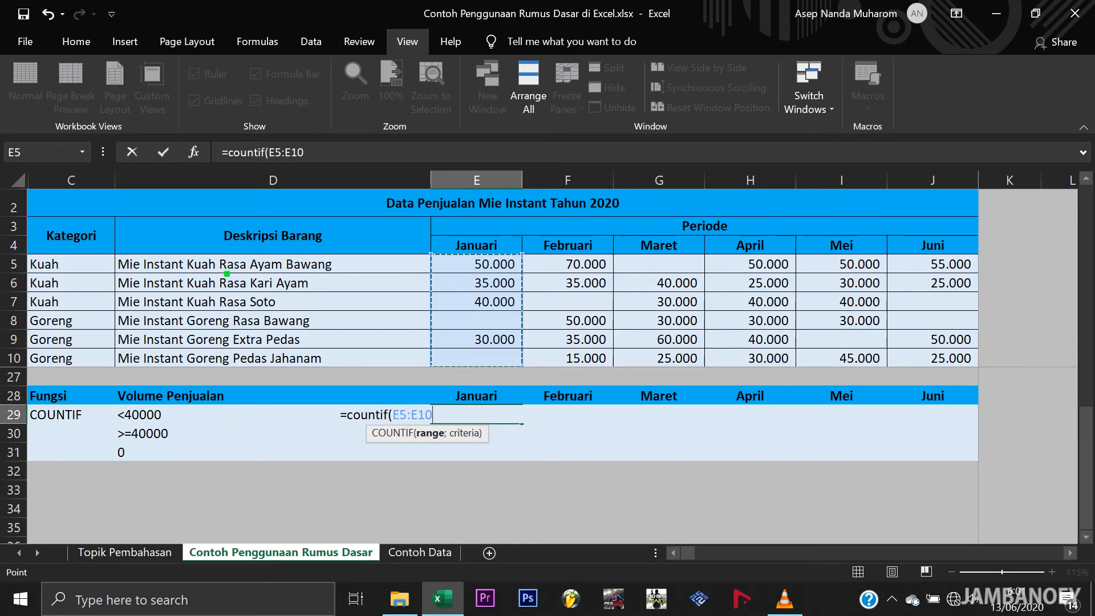
type(";")
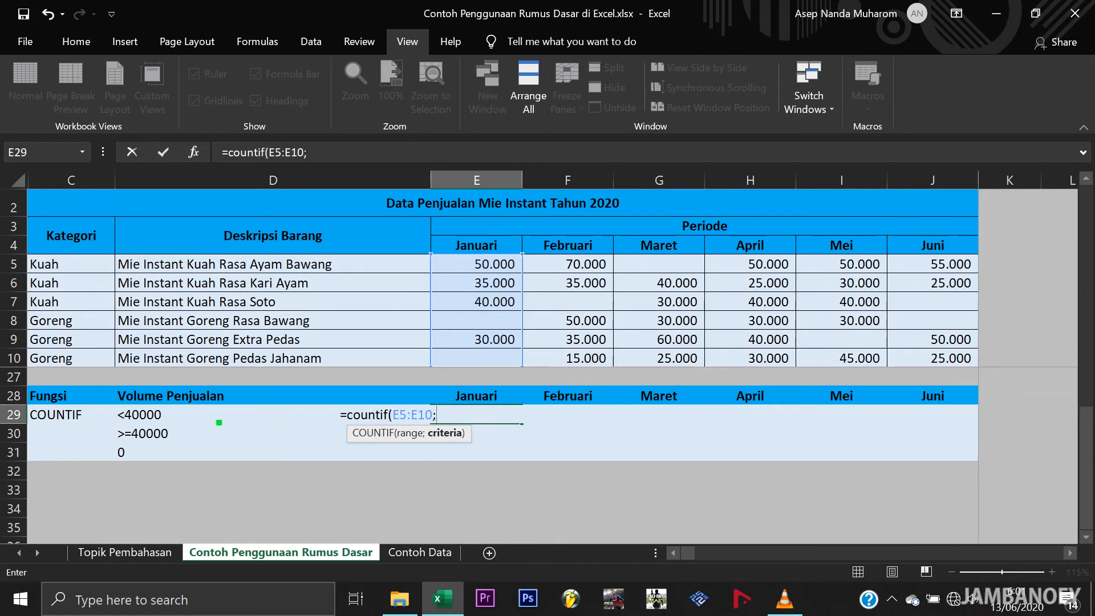
left_click(152, 421)
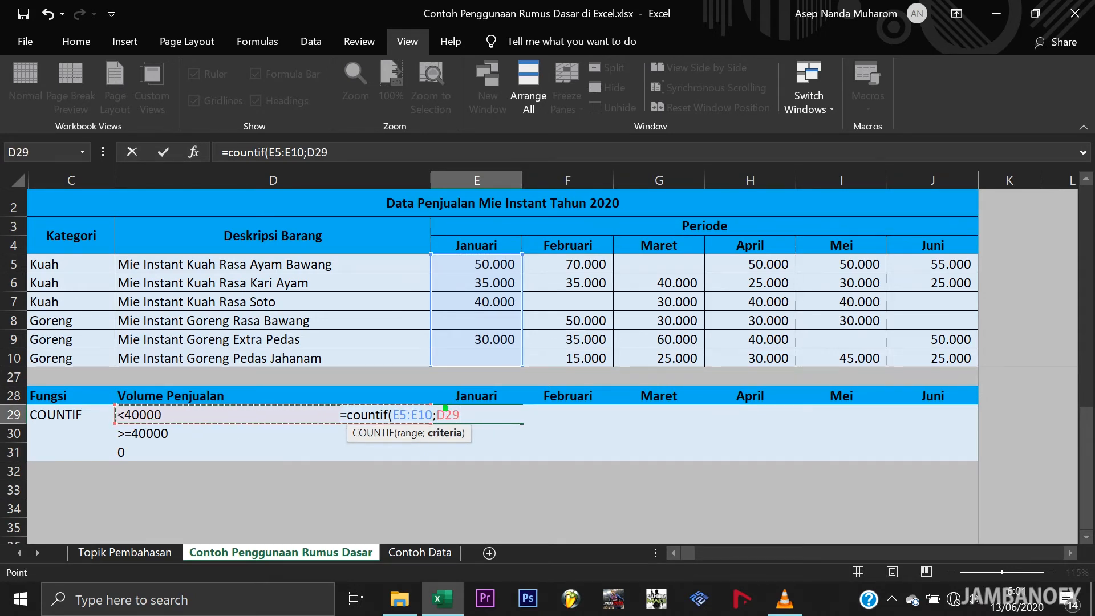
left_click(440, 416)
type("$")
left_click(401, 415)
type("$5:E$")
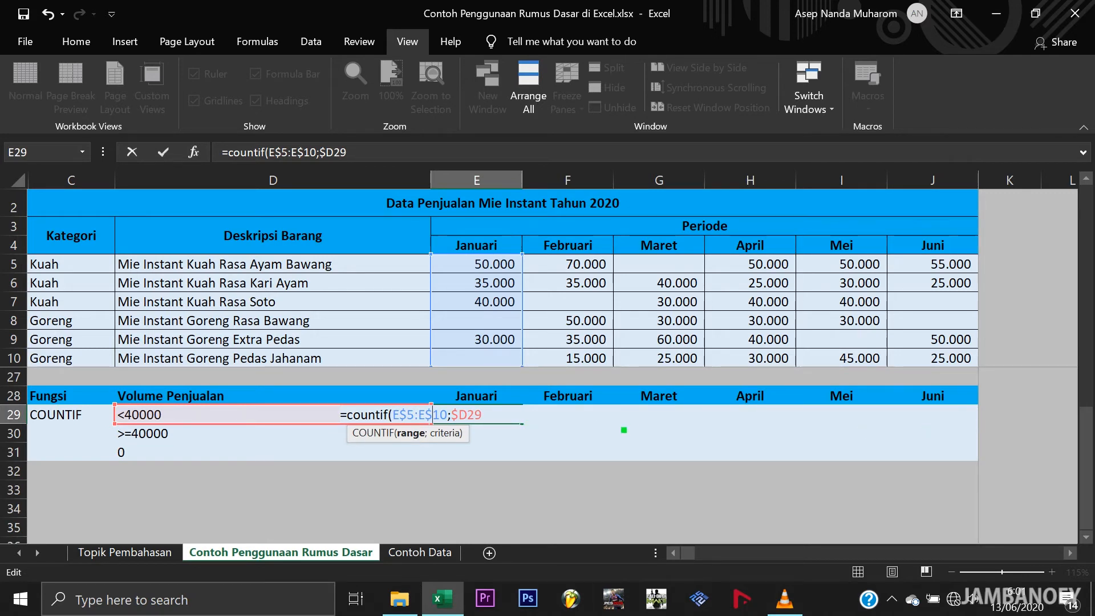
key("Return")
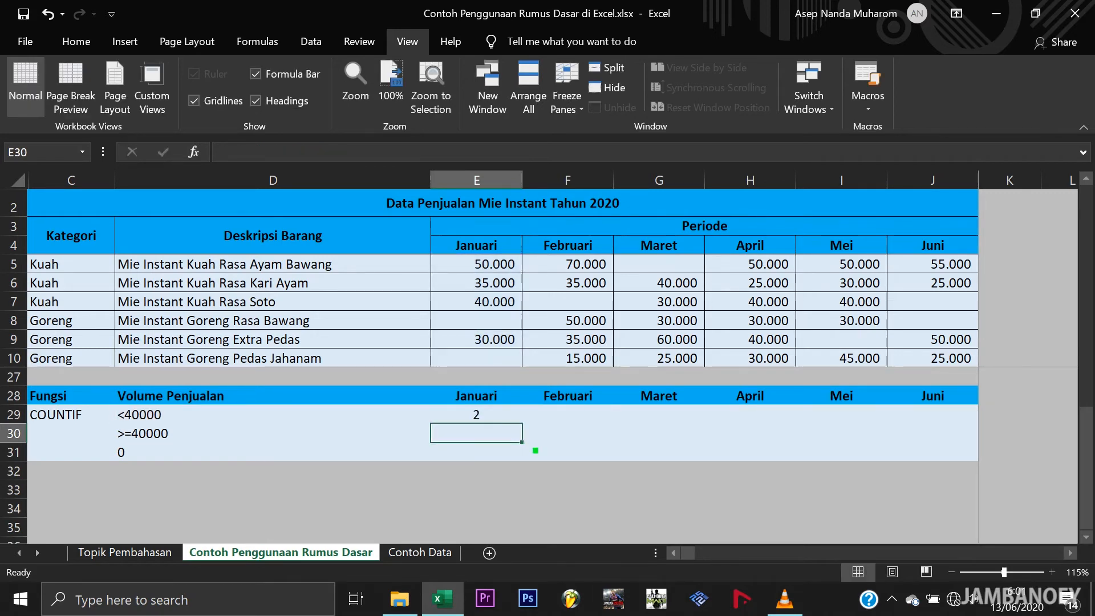
Step: Copy the COUNTIF formula from E29 to the whole Januari to Juni block E29:J31
left_click(494, 420)
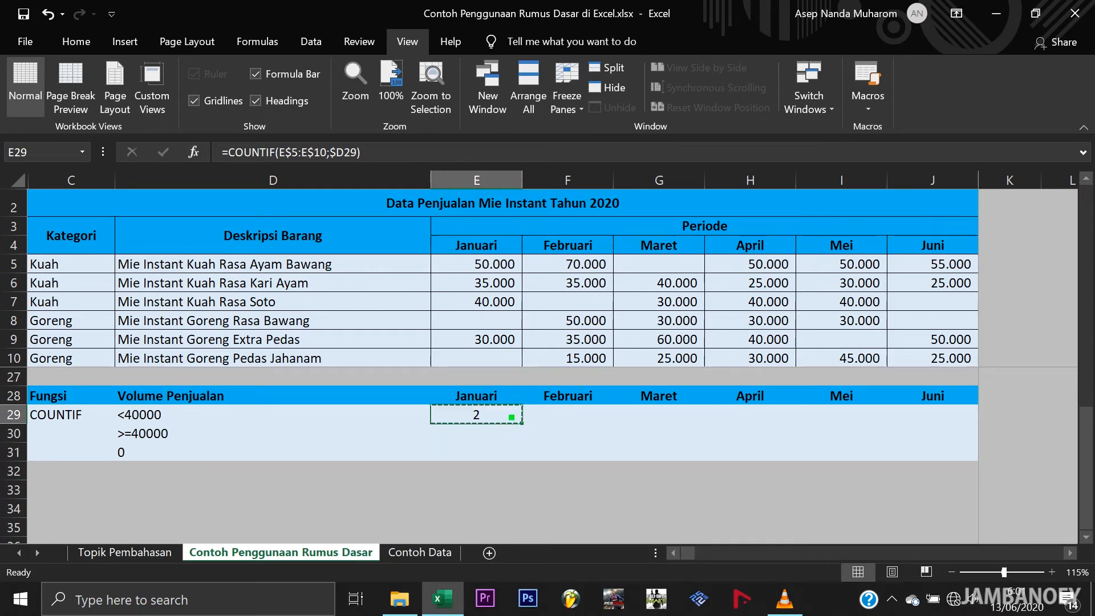
key("ctrl+c")
left_click_drag(502, 417, 914, 457)
key("ctrl+v")
left_click(514, 503)
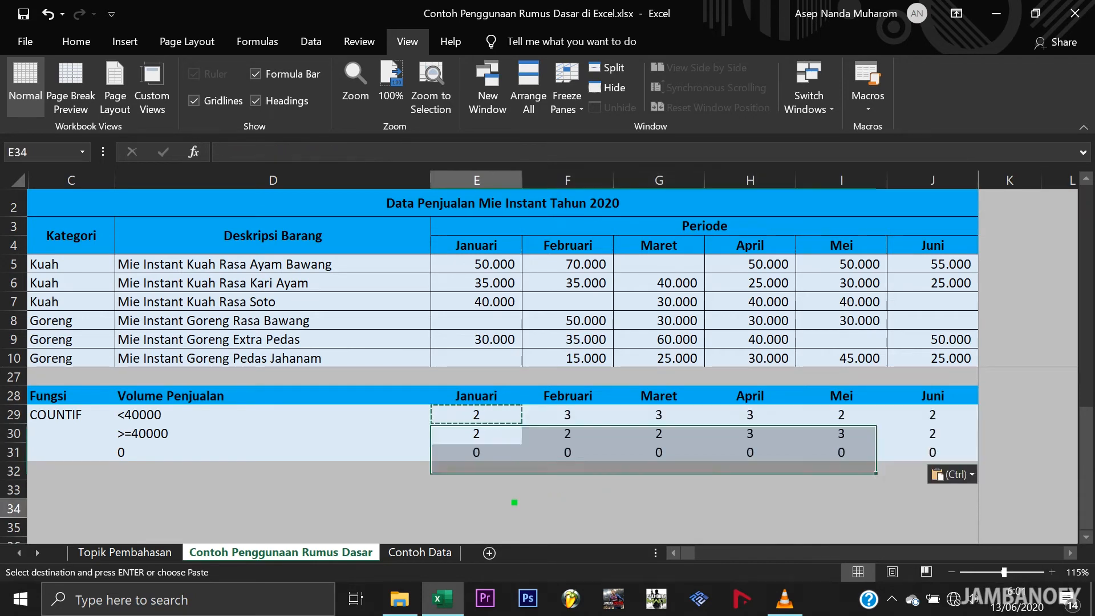
key("Escape")
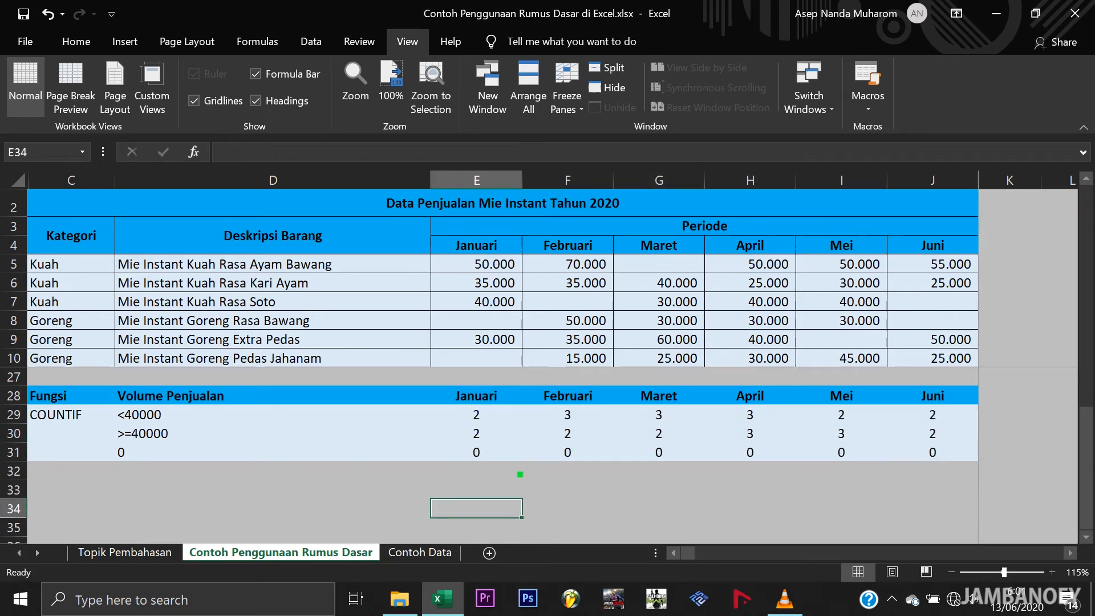
Step: Check the Januari COUNTIF results in E29 and E30 against the sales values in the Januari column
left_click(492, 421)
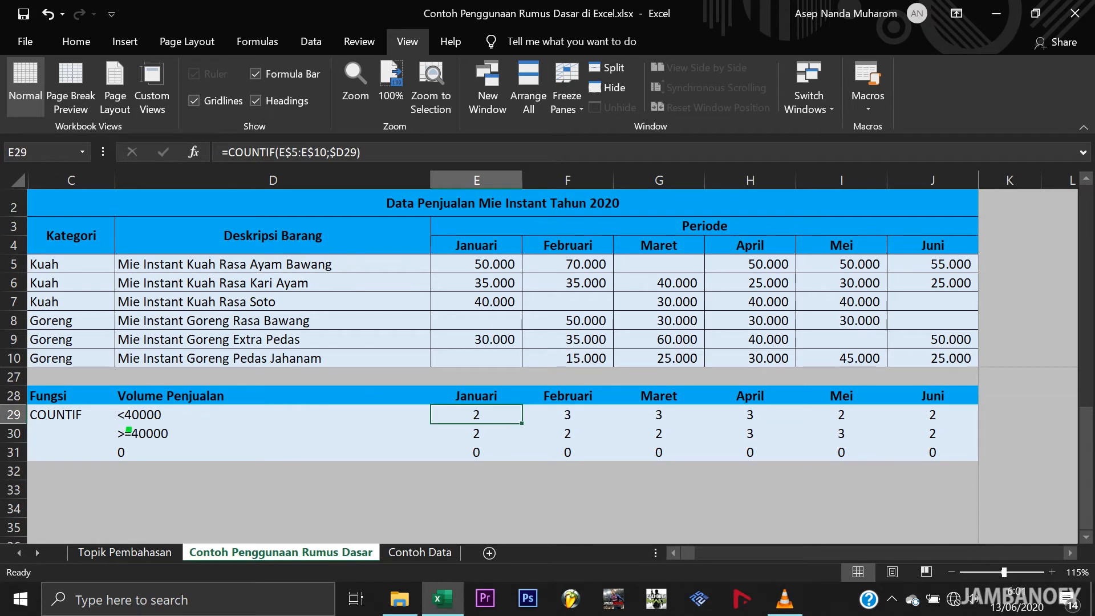
left_click(485, 437)
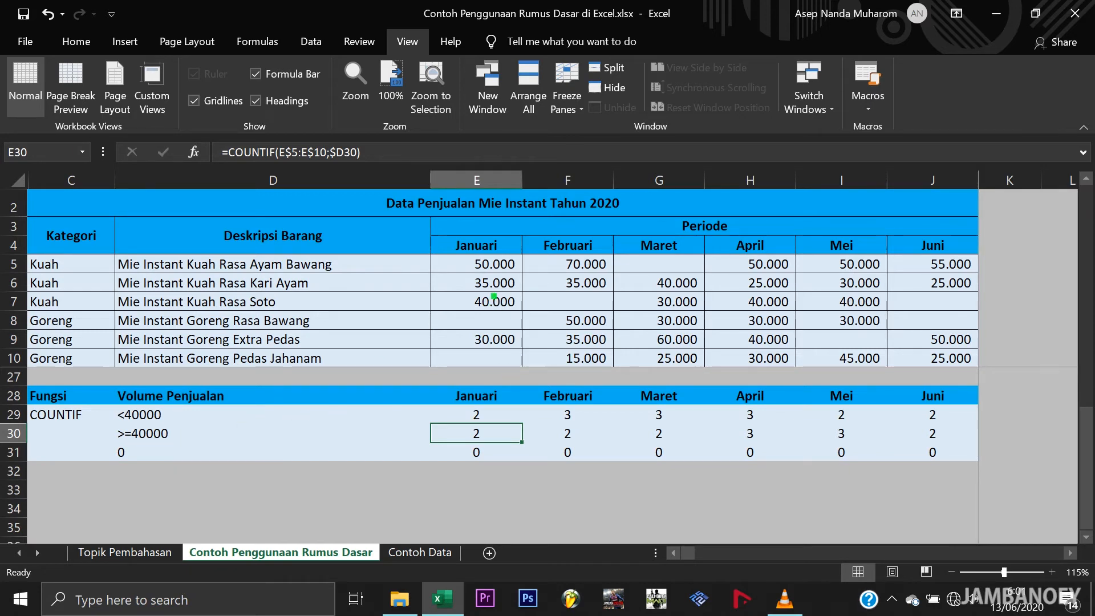
left_click(489, 271)
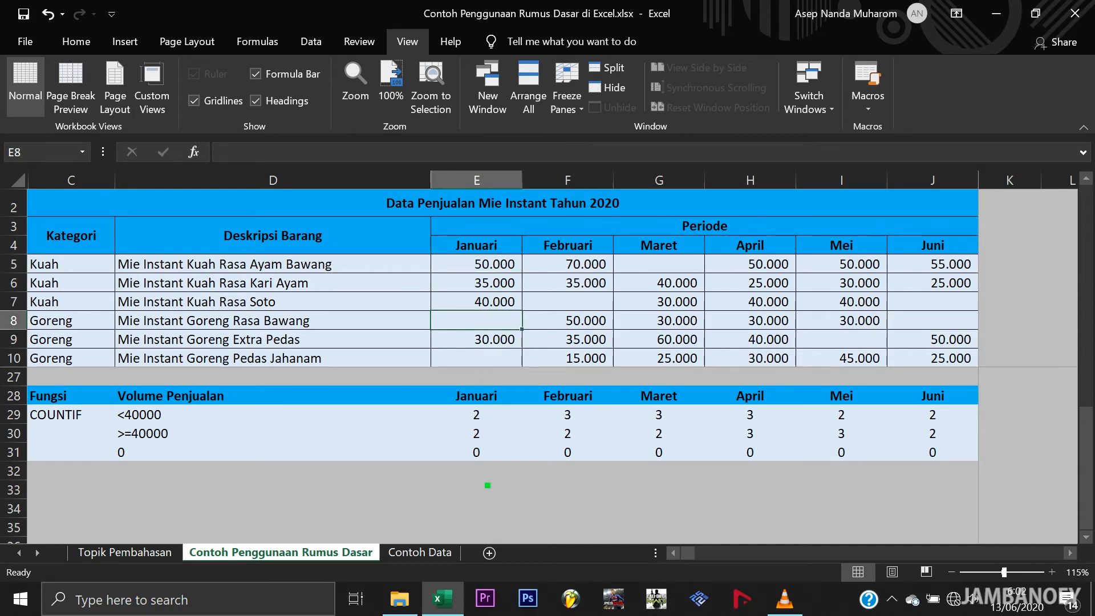
Step: Set the Januari sales of Mie Instant Goreng Rasa Bawang in E8 to 0 to test the COUNTIF row for zero
left_click(489, 464)
left_click(483, 452)
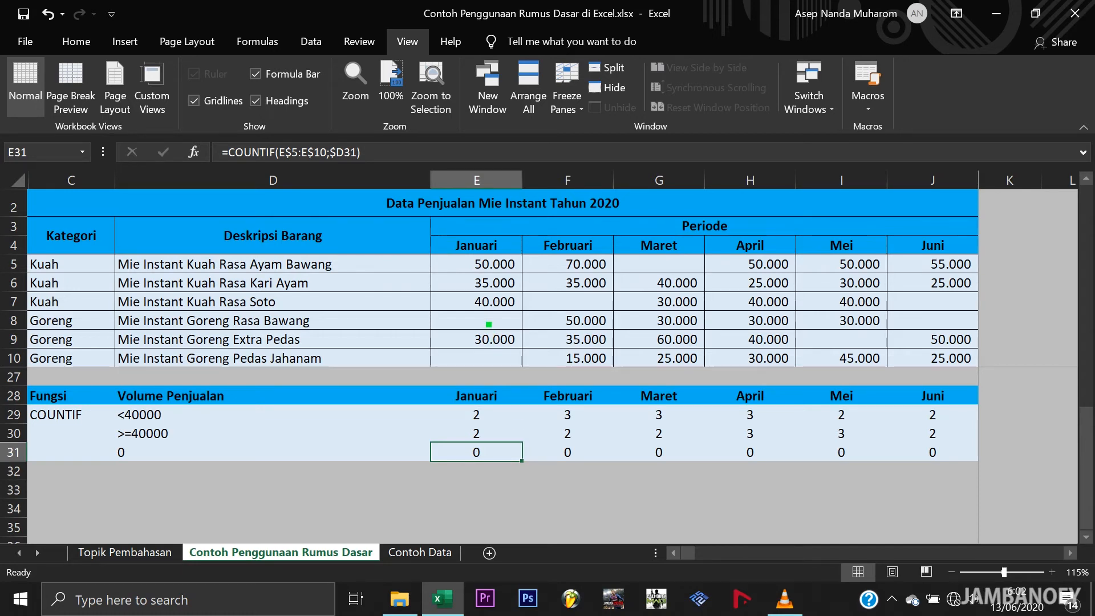
left_click(489, 324)
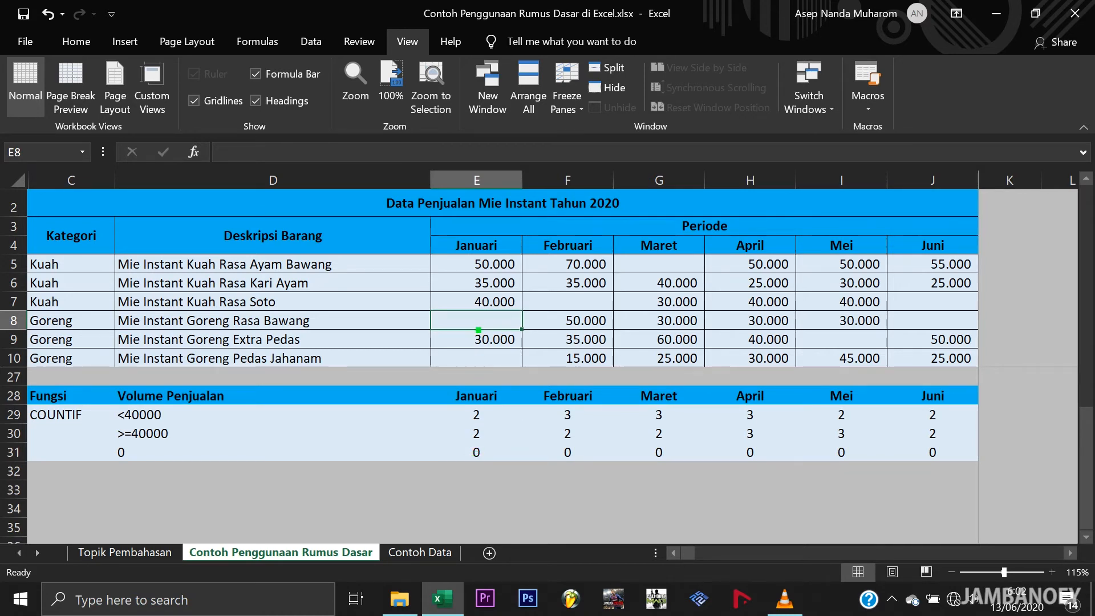
type("0")
key("Return")
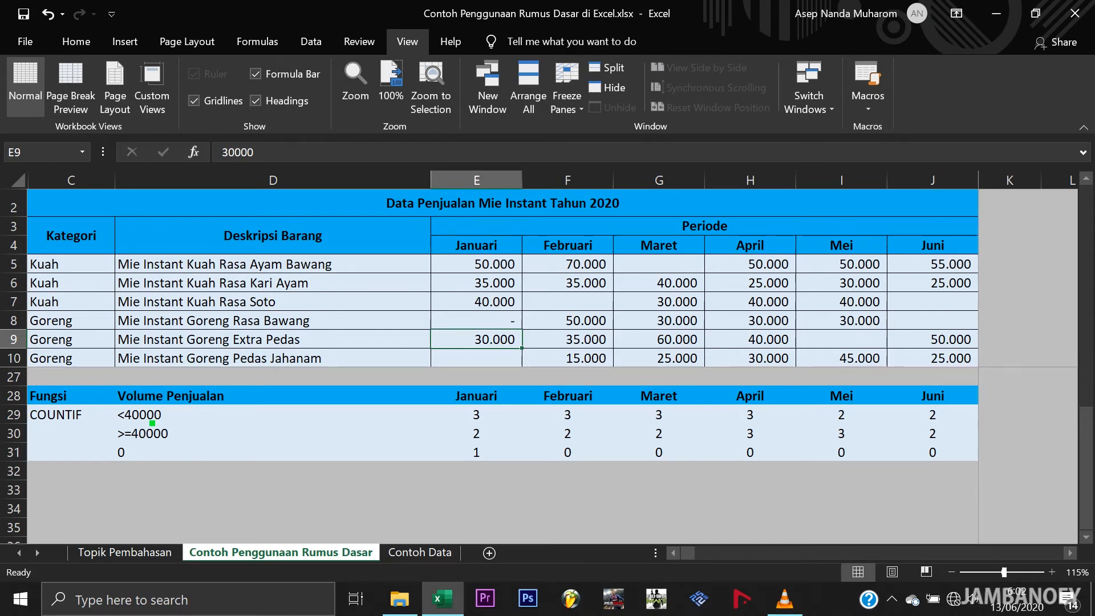
Step: Clear the test zero from the Januari sales cell E8
left_click(487, 326)
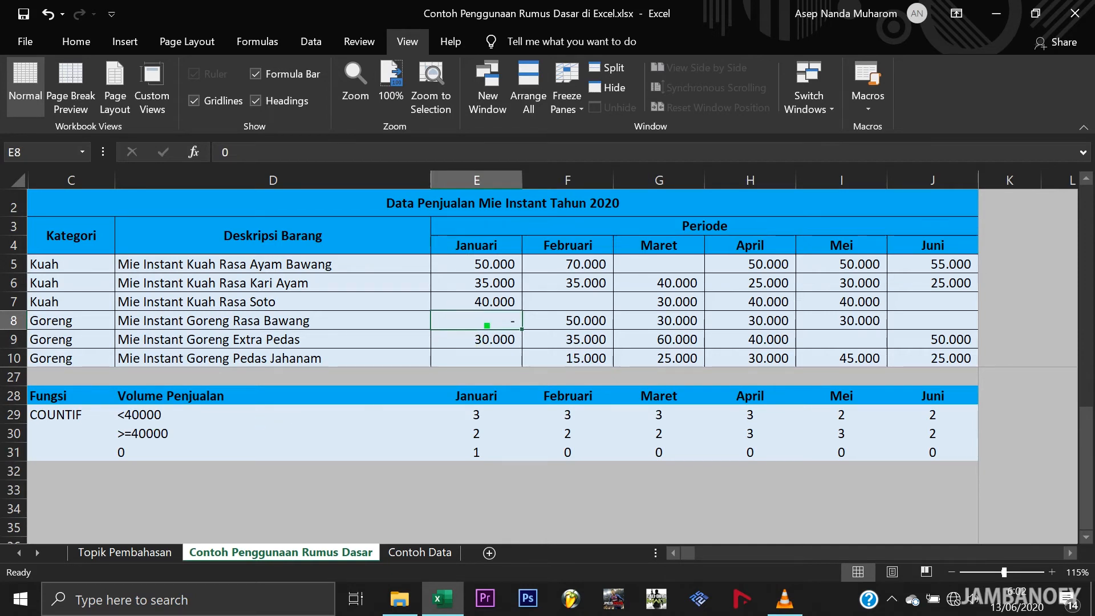
key("Delete")
left_click(476, 473)
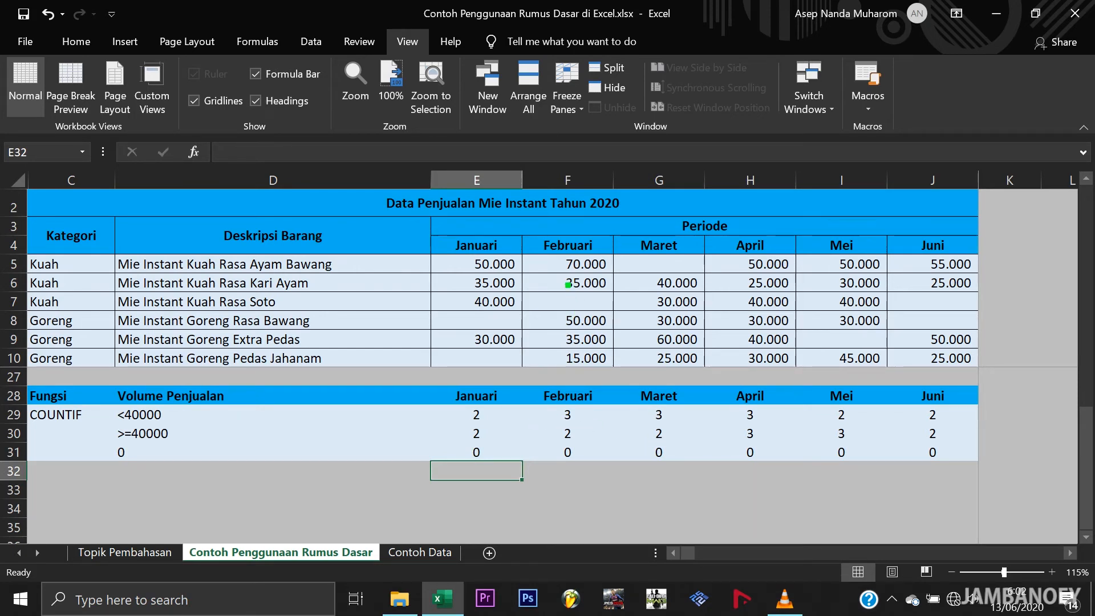
Step: Check the Februari COUNTIF results for <40000 and >=40000 against the matching sales values in the Februari column
left_click(584, 267)
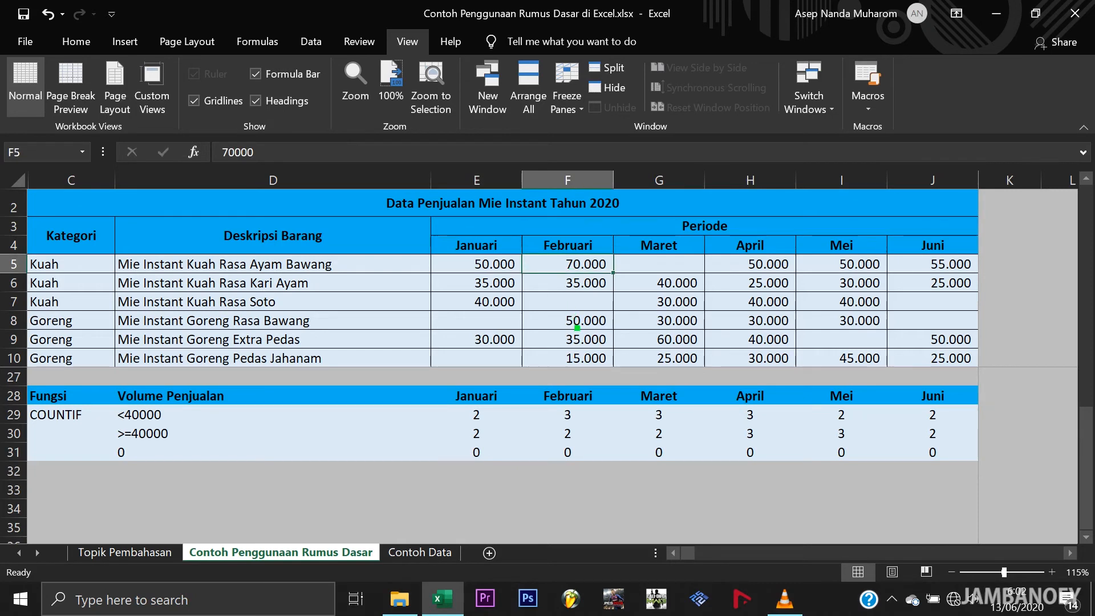
left_click(577, 327, "ctrl")
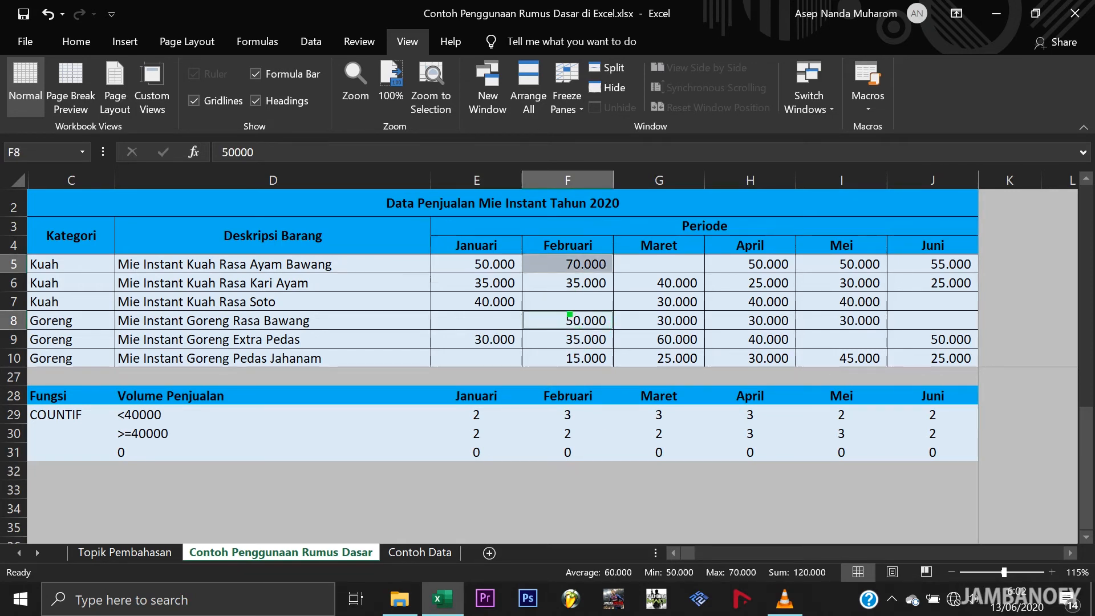
left_click(572, 303)
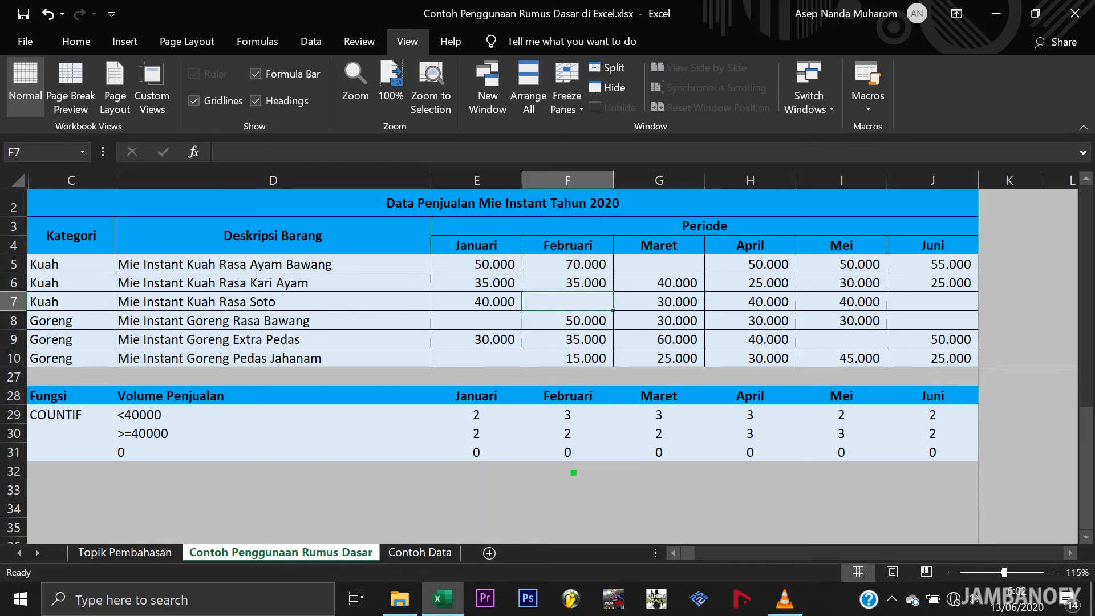
left_click(570, 488)
left_click(578, 398)
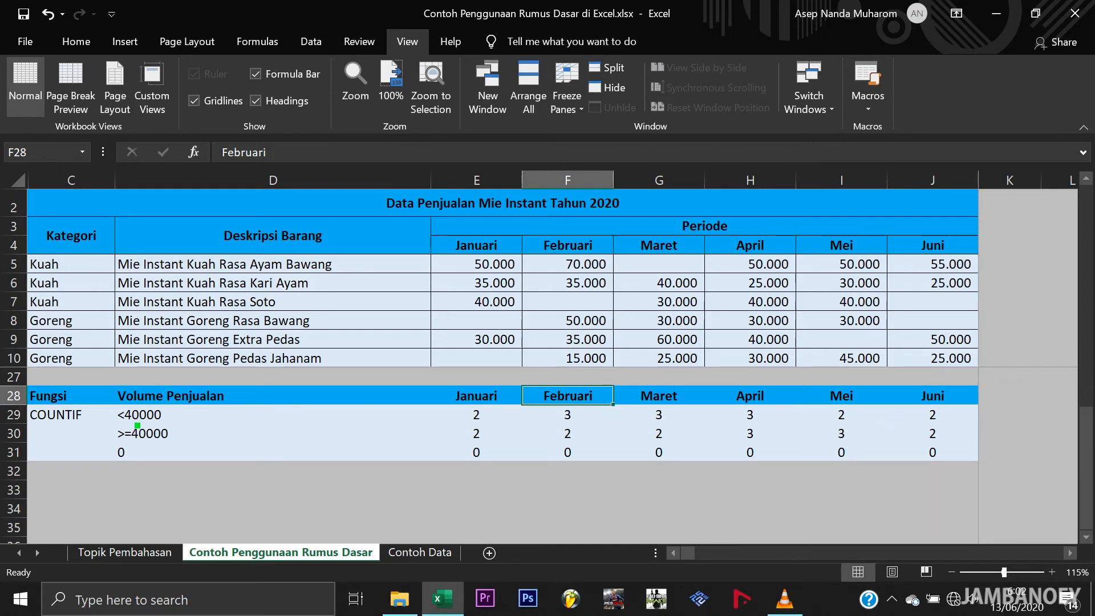
left_click(572, 283)
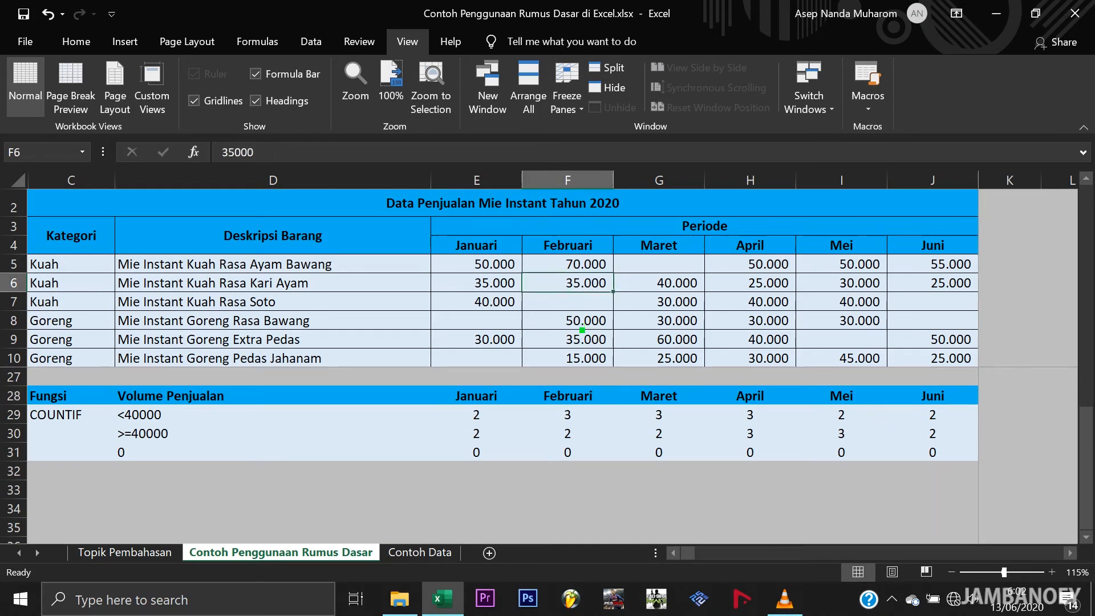
left_click(582, 339, "ctrl")
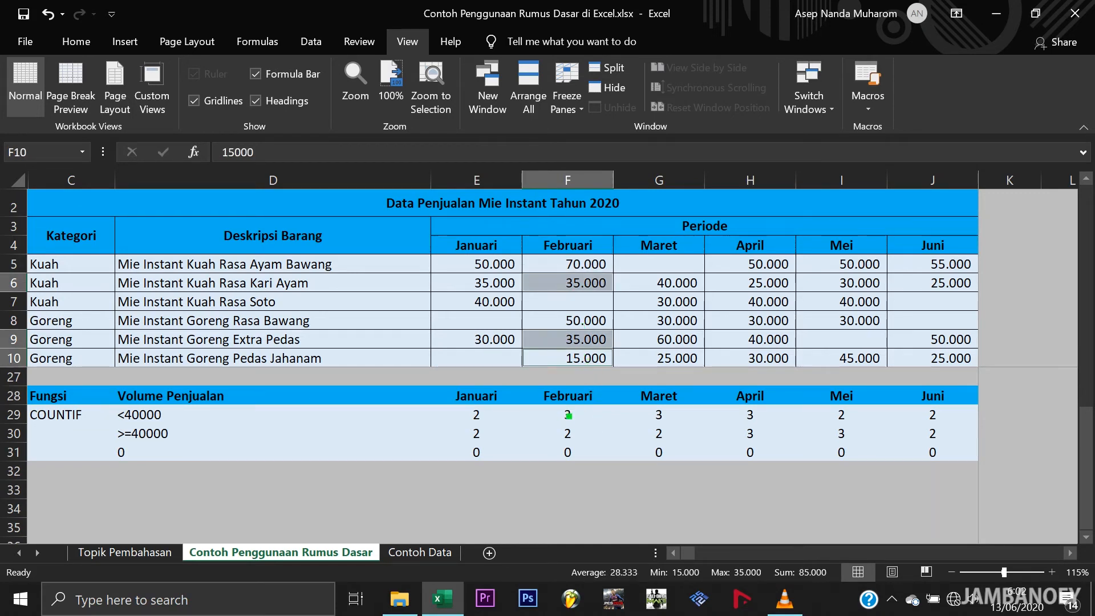
left_click(579, 505)
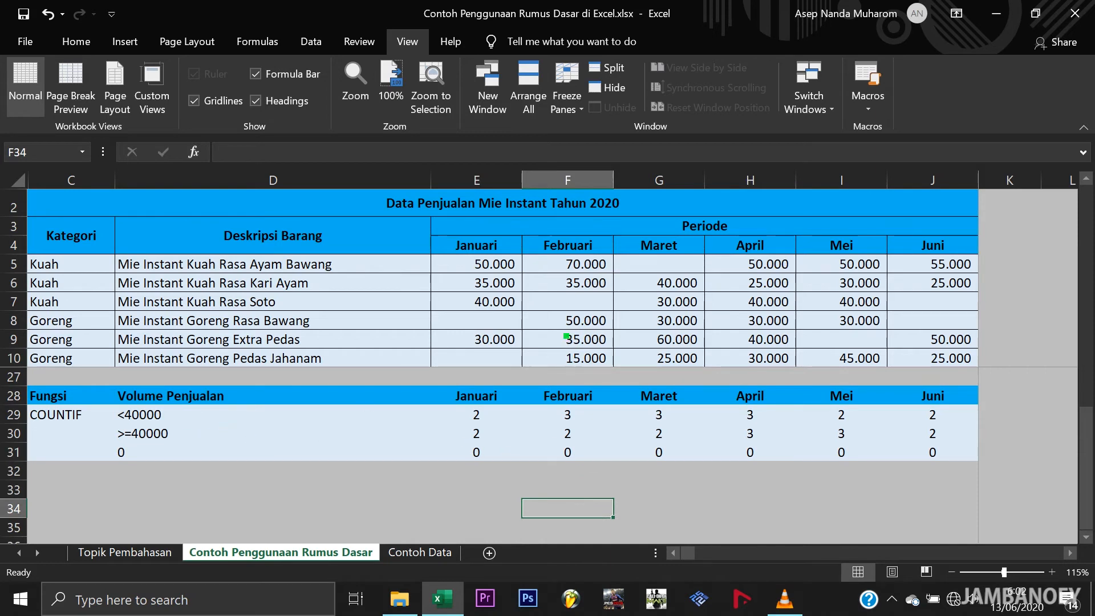
left_click(577, 267)
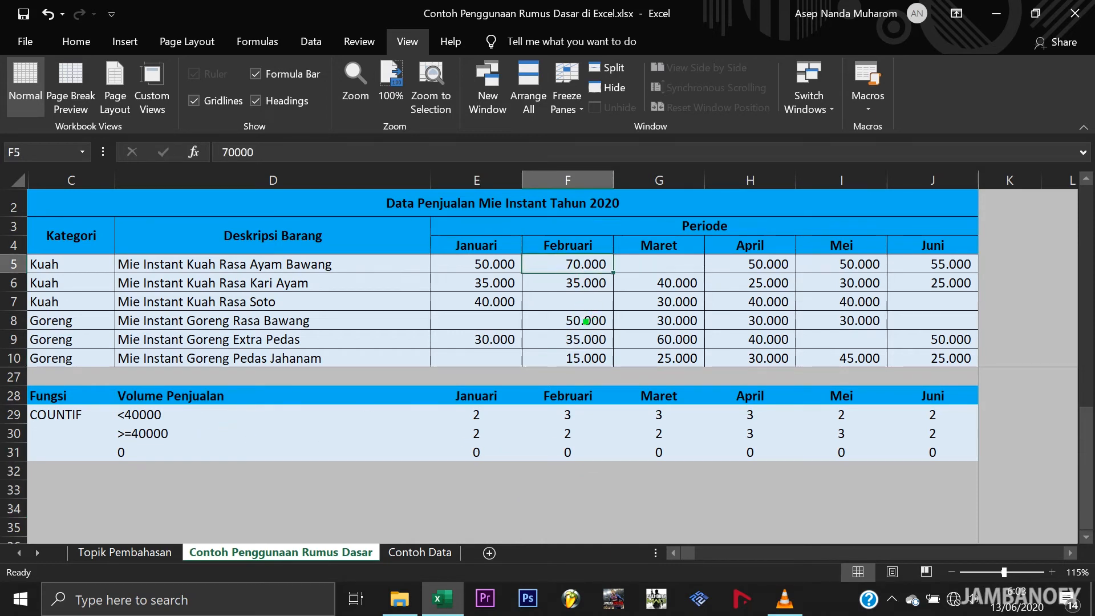
left_click(596, 318, "ctrl")
left_click(554, 501)
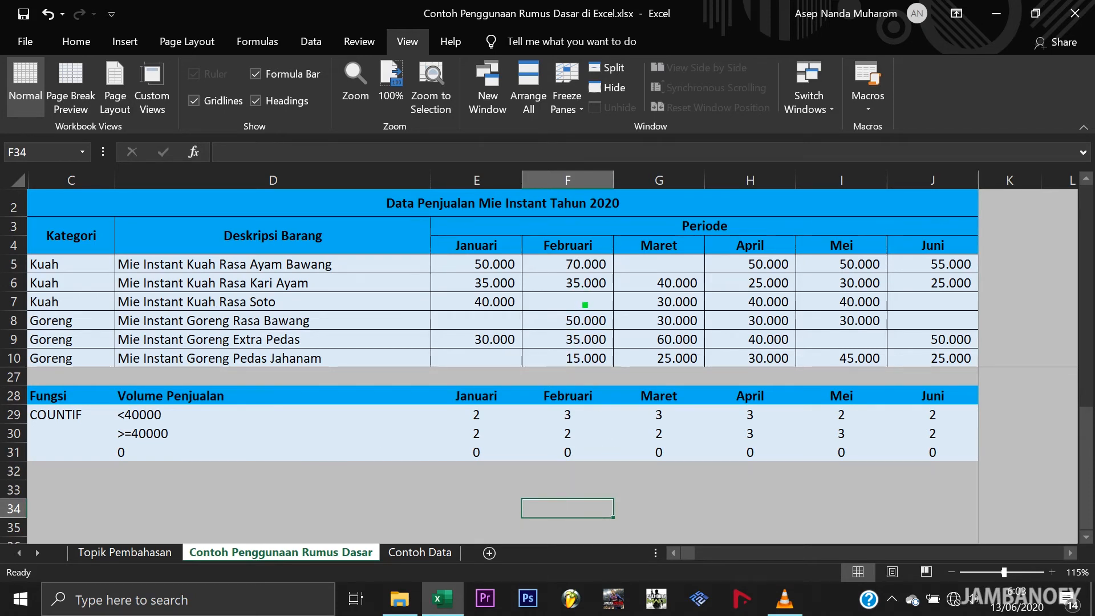
Step: Enter 0 as the Februari sales of Mie Instant Kuah Rasa Soto in F7 and undo the entry
left_click(585, 305)
type("0")
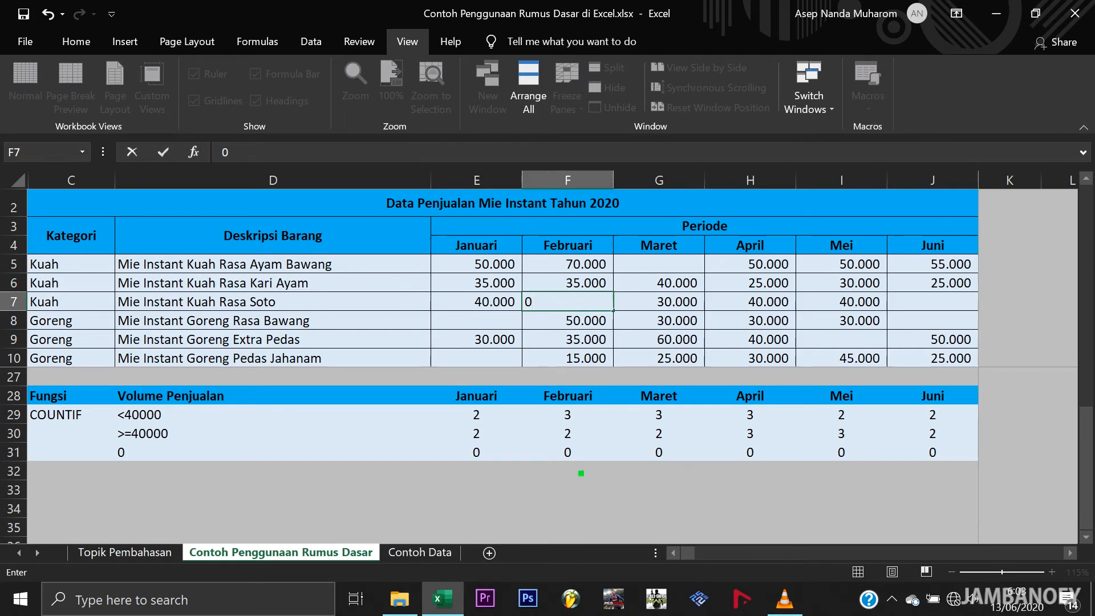
left_click(581, 473)
key("ctrl+z")
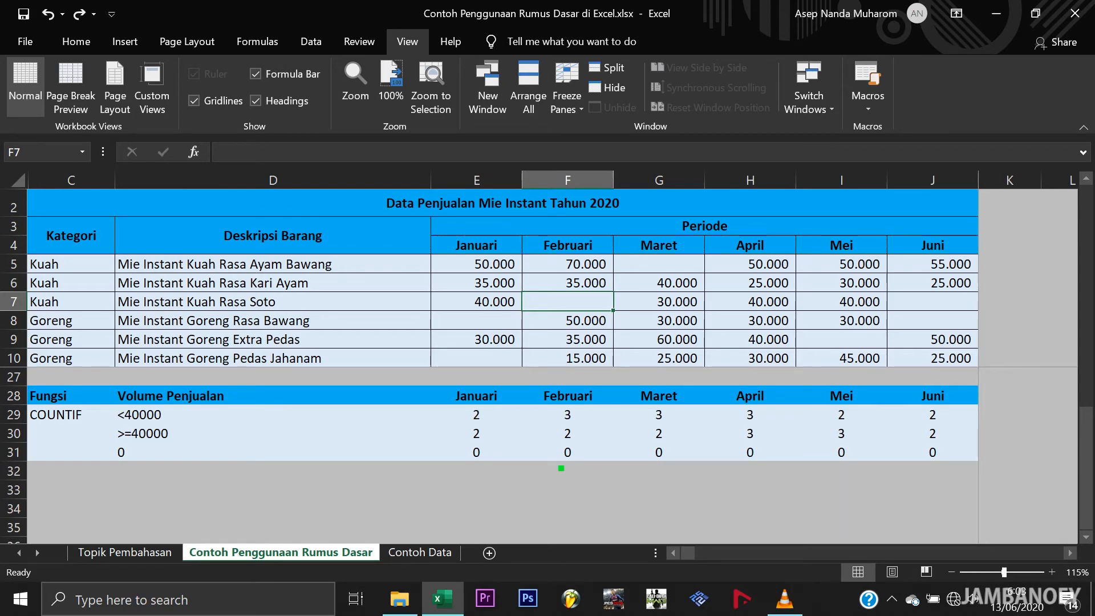
Step: Replace the criteria reference in the Januari SUMIF formula in E21 with the text "Kuah", giving =SUMIF($C$5:$C$10;"Kuah";E$5:E$10)
scroll(561, 469, "up", 4)
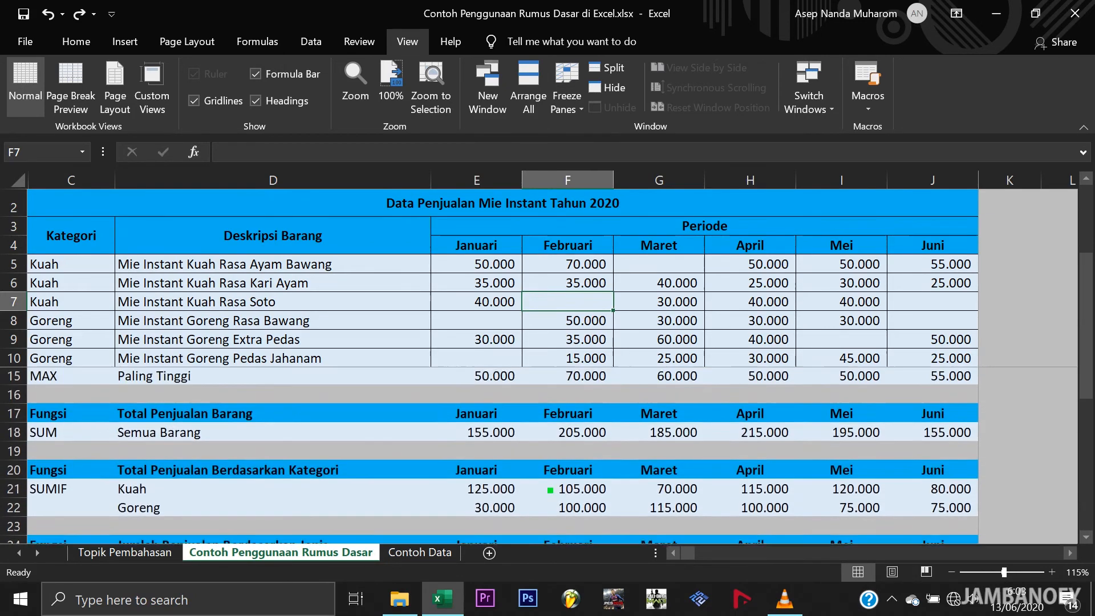
left_click(254, 476)
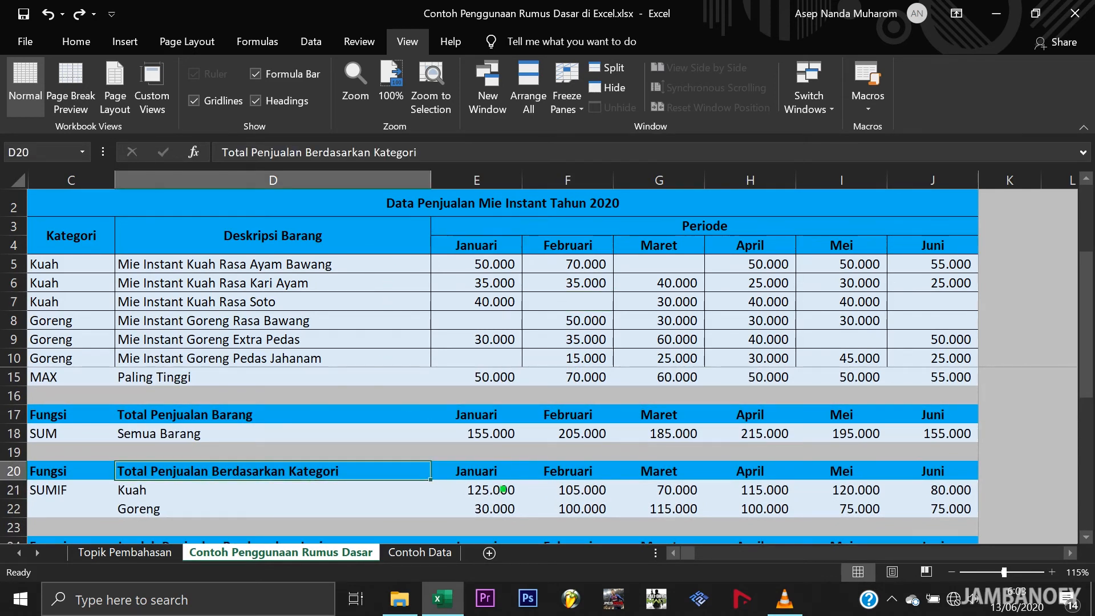
left_click(503, 490)
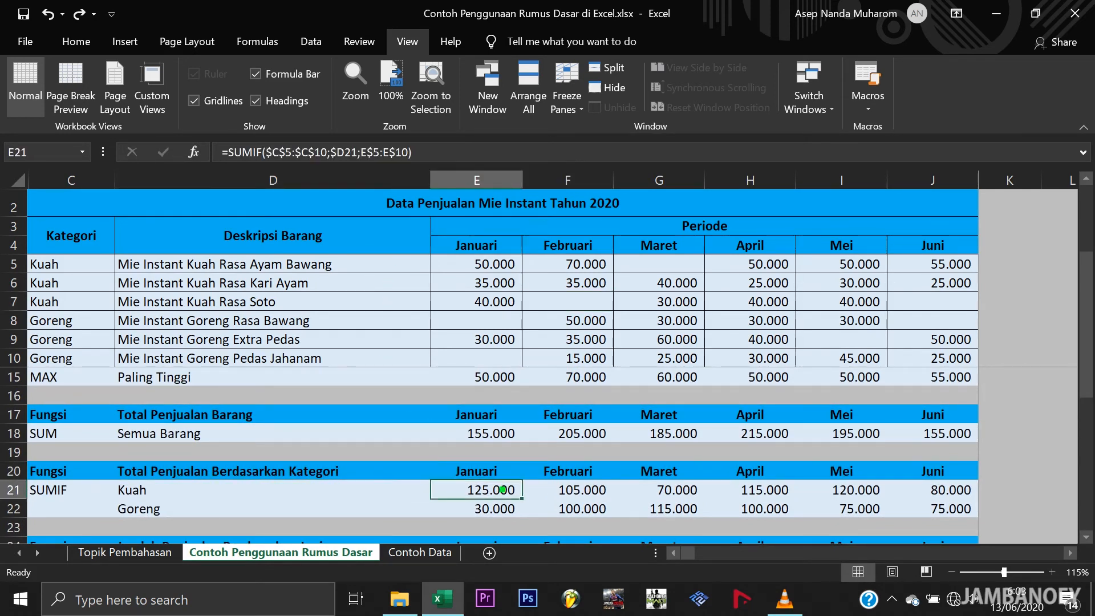
left_click(357, 150)
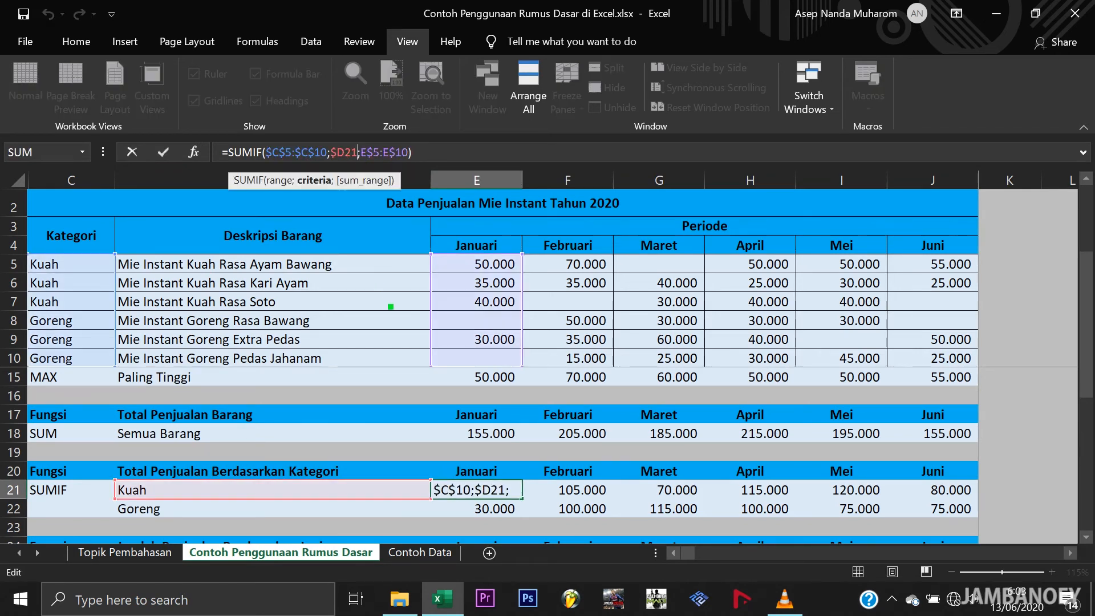
key("BackSpace")
key("BackSpace")
key("BackSpace")
key("BackSpace")
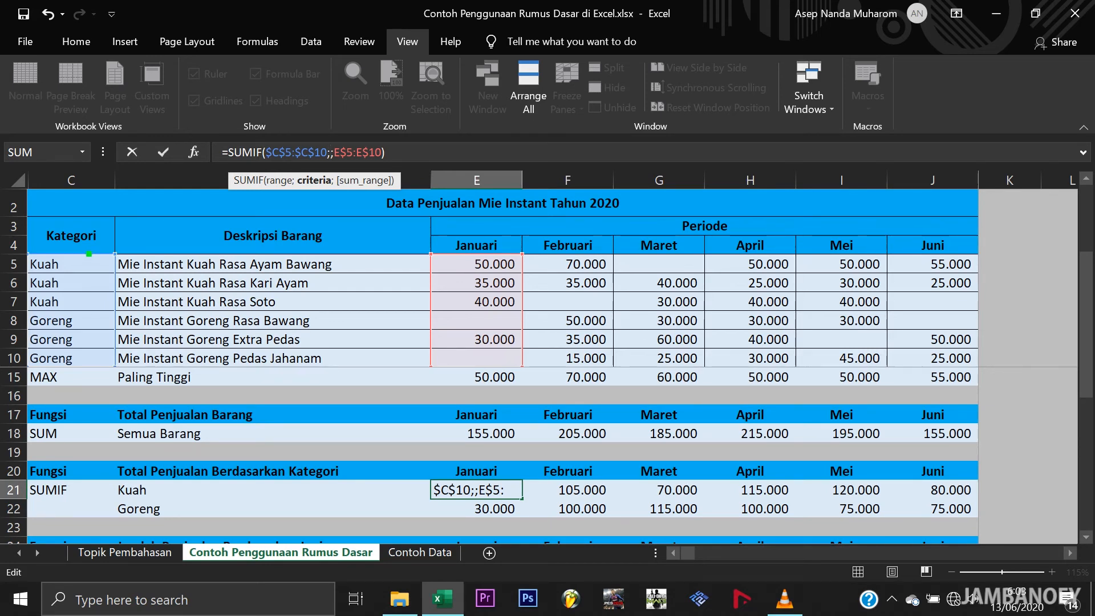
type("\"Kuah")
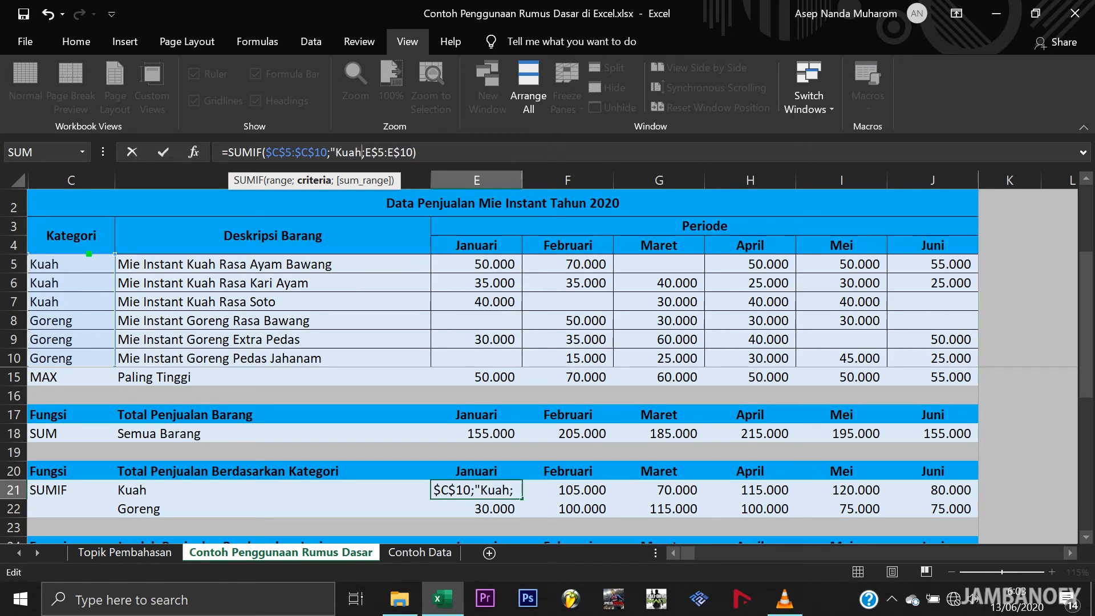
type("\"")
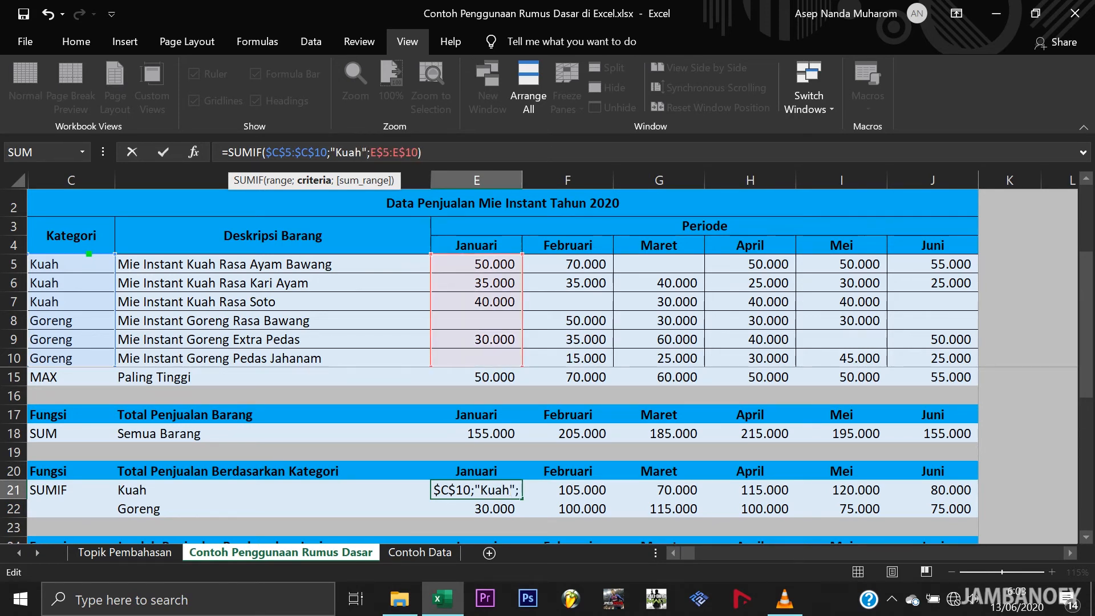
key("Return")
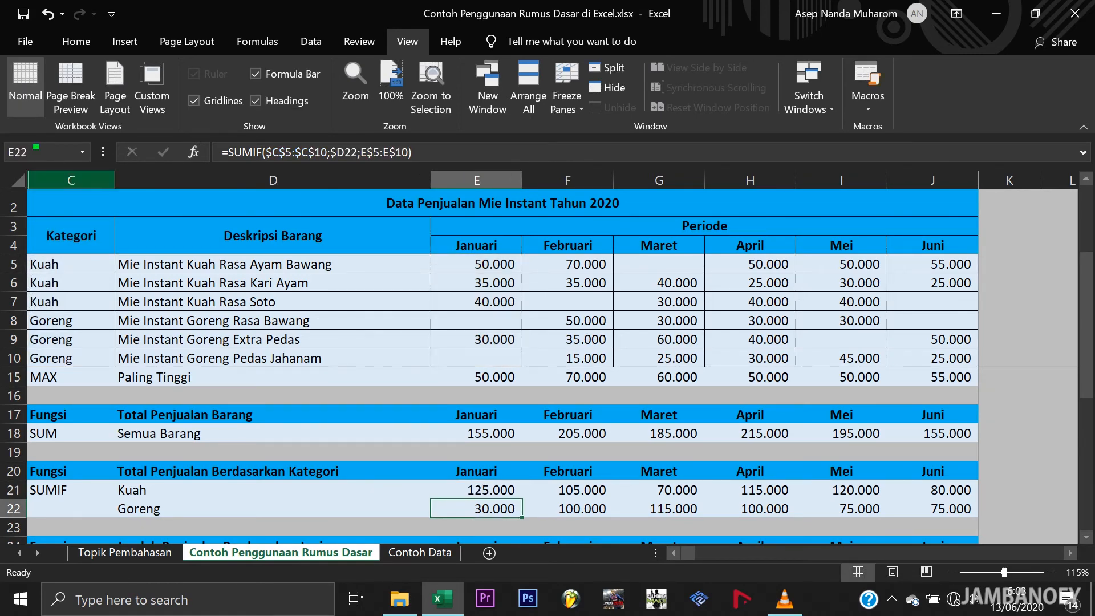
Step: Replace the criteria reference in the Januari SUMIF formula in E22 with the text "Goreng"
left_click(339, 152)
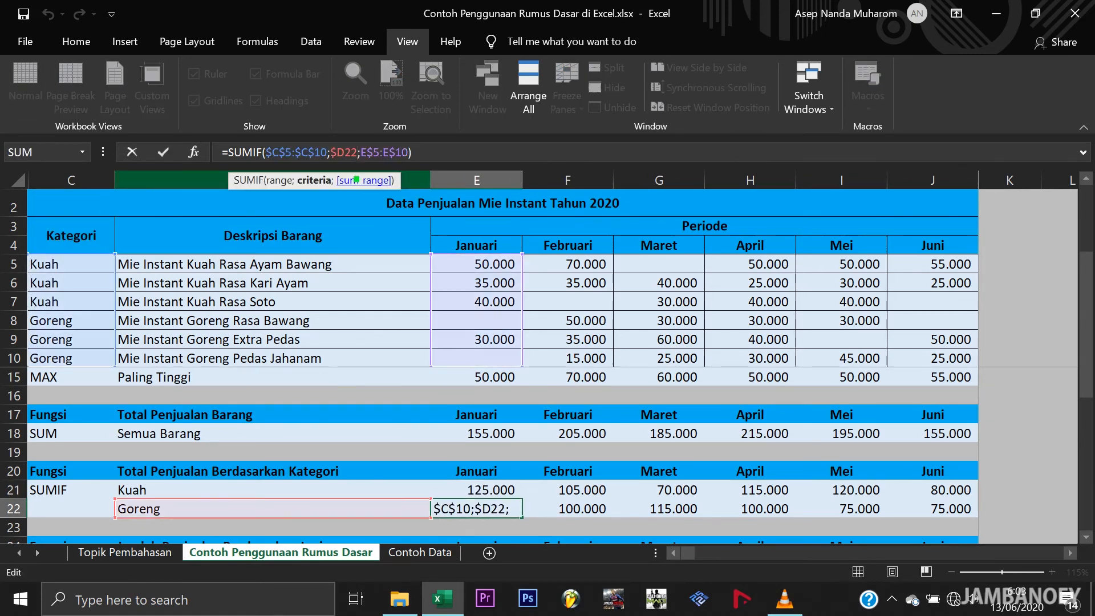
key("BackSpace")
key("BackSpace")
key("BackSpace")
key("Delete")
type("\"Go")
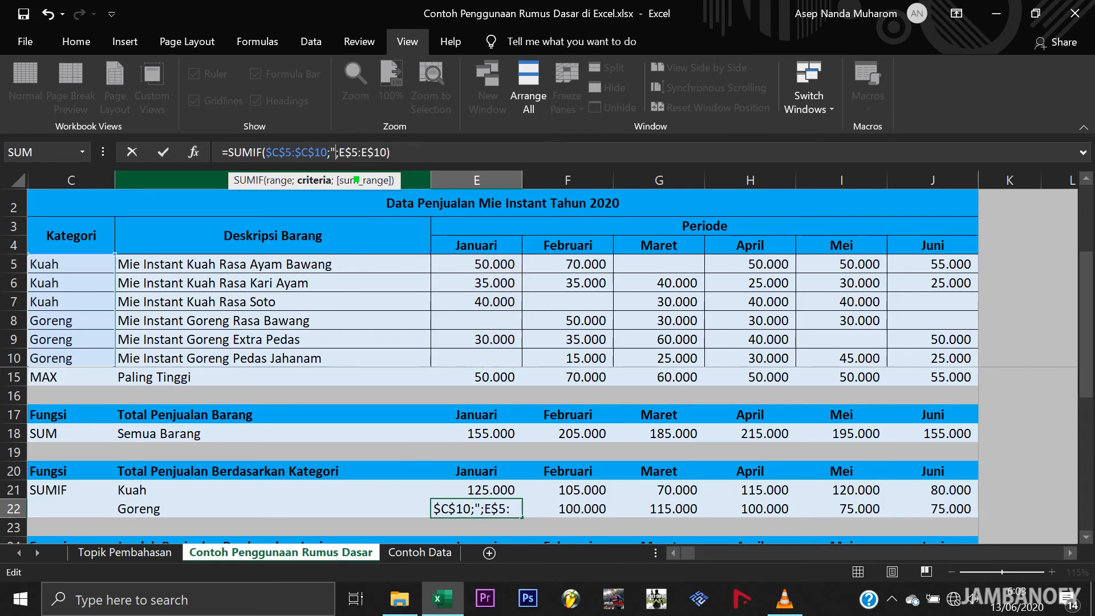
type("reng\"")
key("Return")
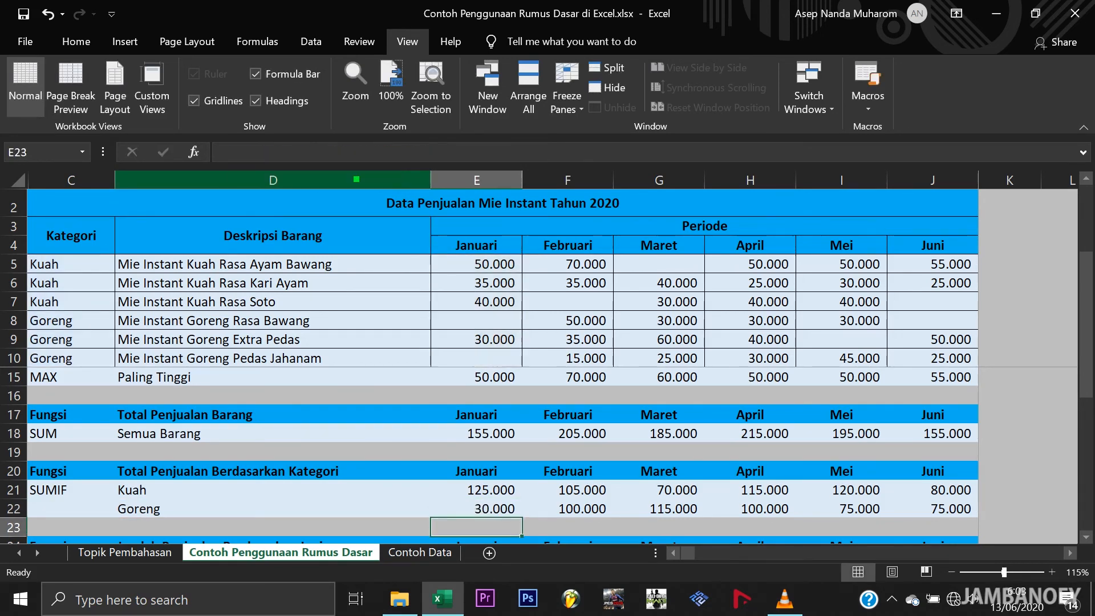
Step: Copy the SUMIF formulas from E21:E22 across the Januari to Juni block E21:J22
key("Up")
key("Up")
key("shift+Down")
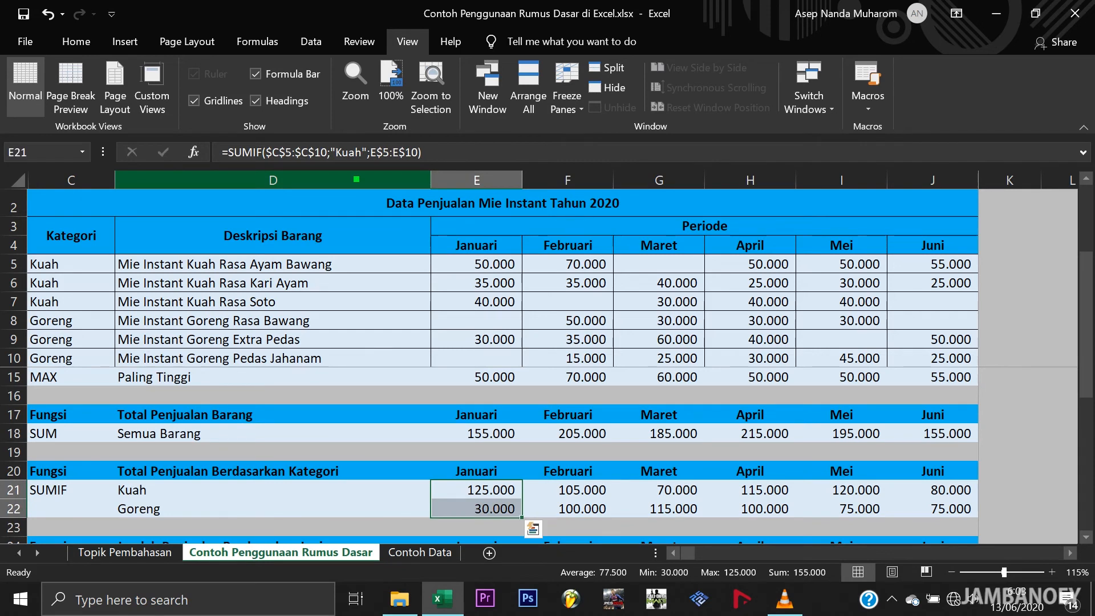
key("ctrl+c")
key("shift+Right")
key("shift+Right")
key("shift+Right")
key("shift+Right")
key("shift+Right")
key("shift+Right")
key("shift+Left")
key("ctrl+v")
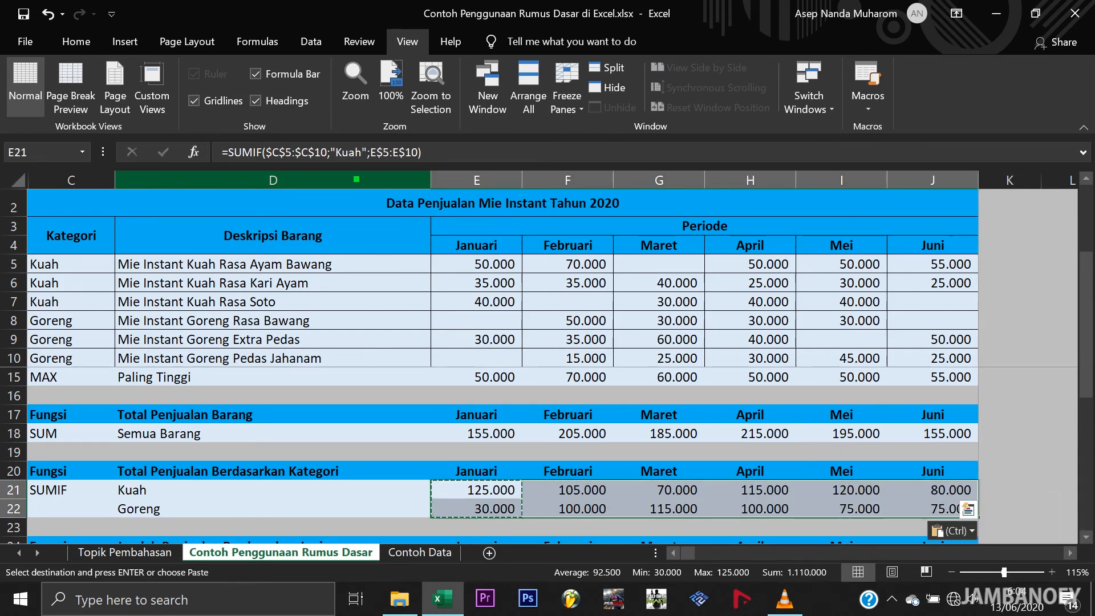
left_click(495, 450)
key("Escape")
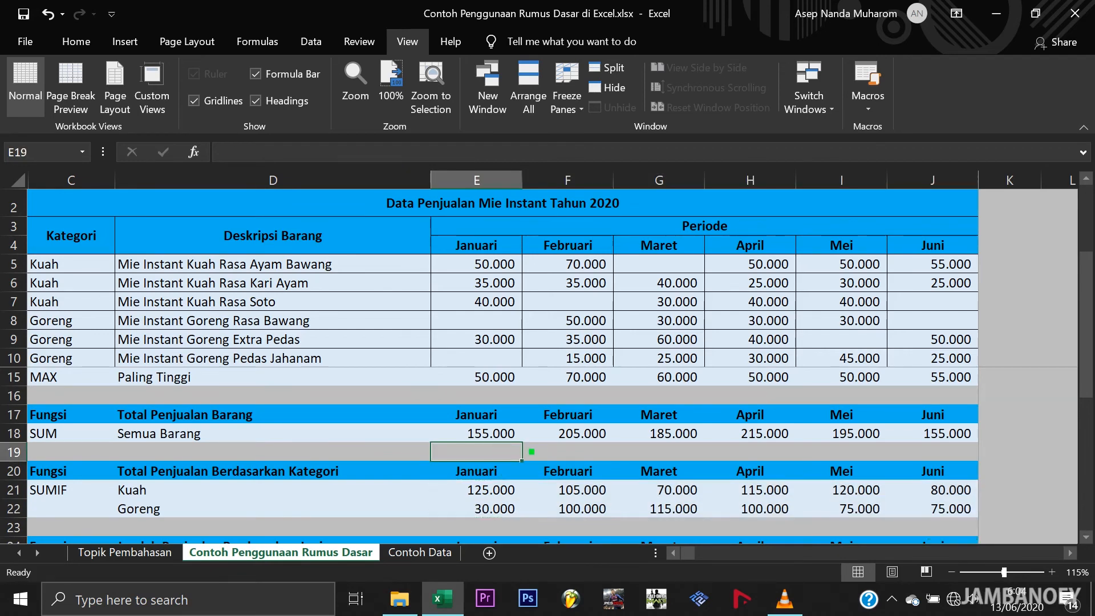
Step: Review the SUMIF formula with the text criterion in E21 and look back over the function tables above it
scroll(546, 458, "down", 1)
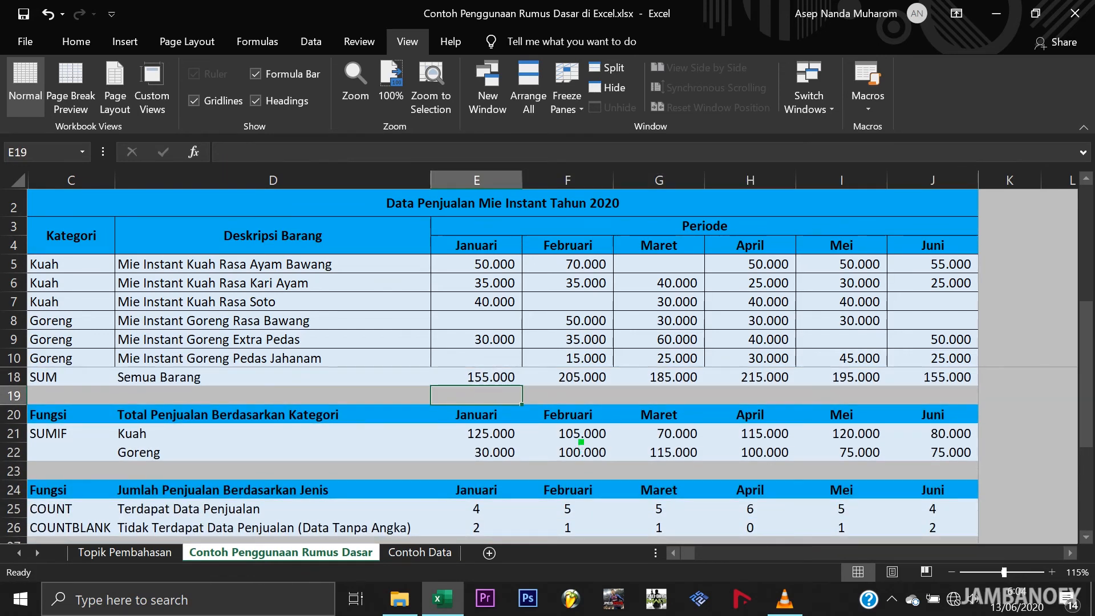
left_click(581, 440)
left_click(513, 440)
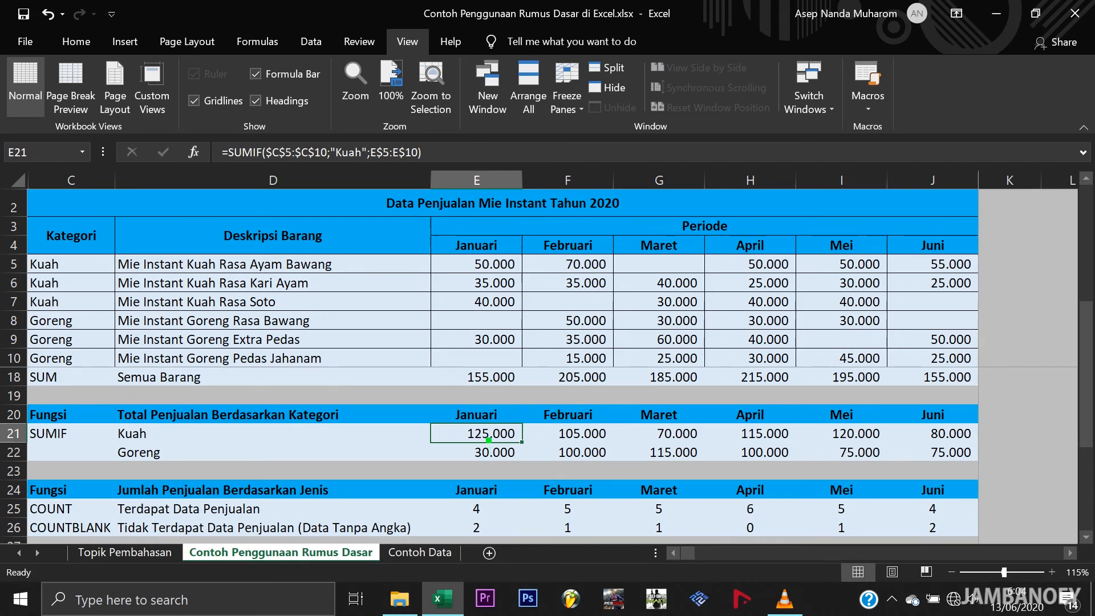
key("F2")
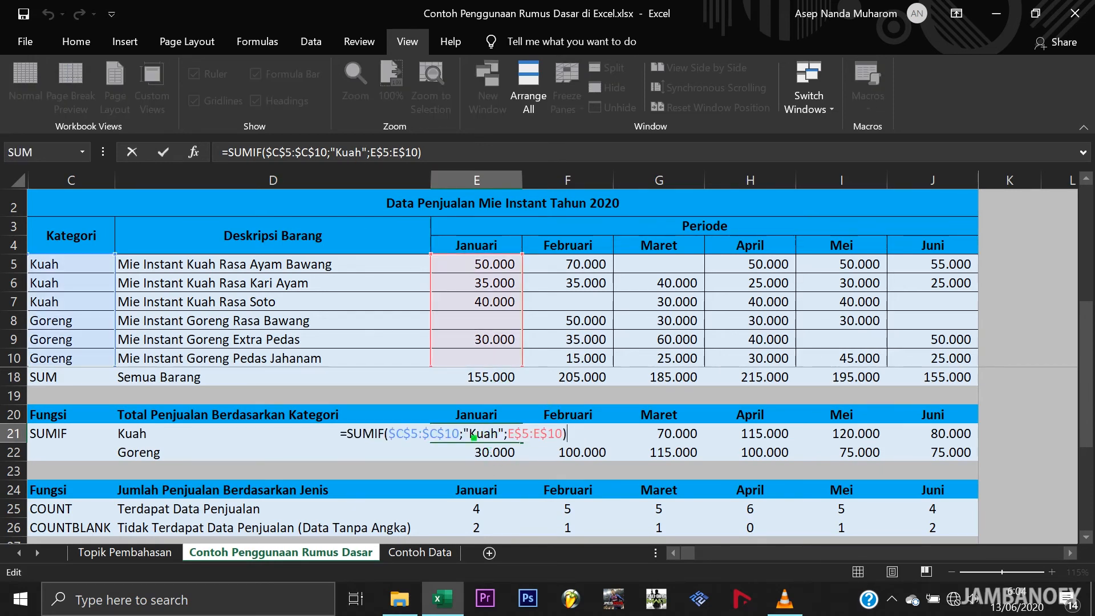
key("ctrl+Return")
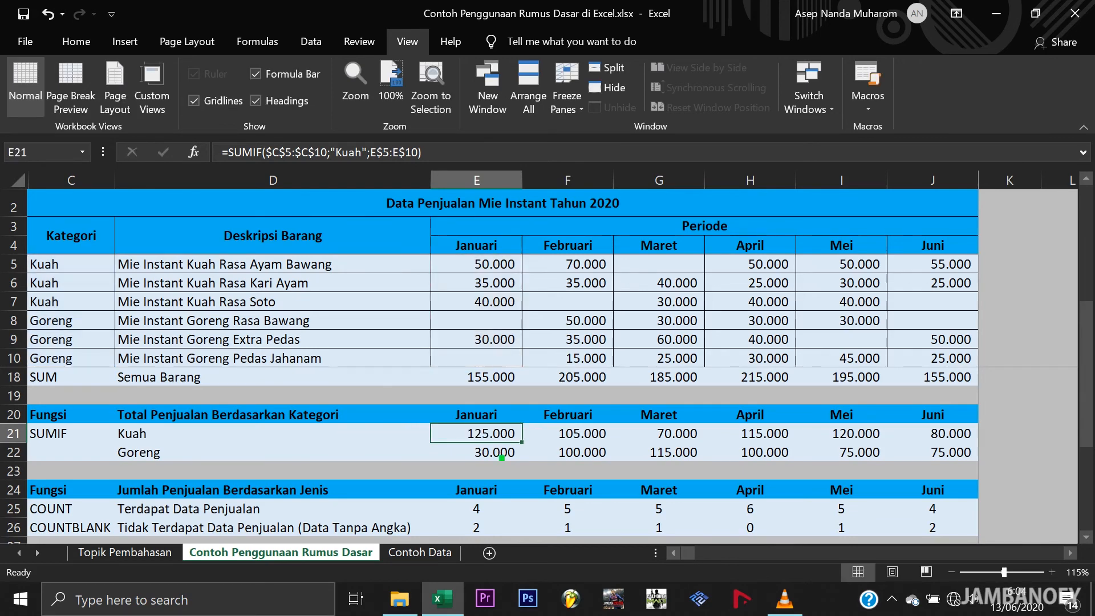
scroll(543, 456, "up", 3)
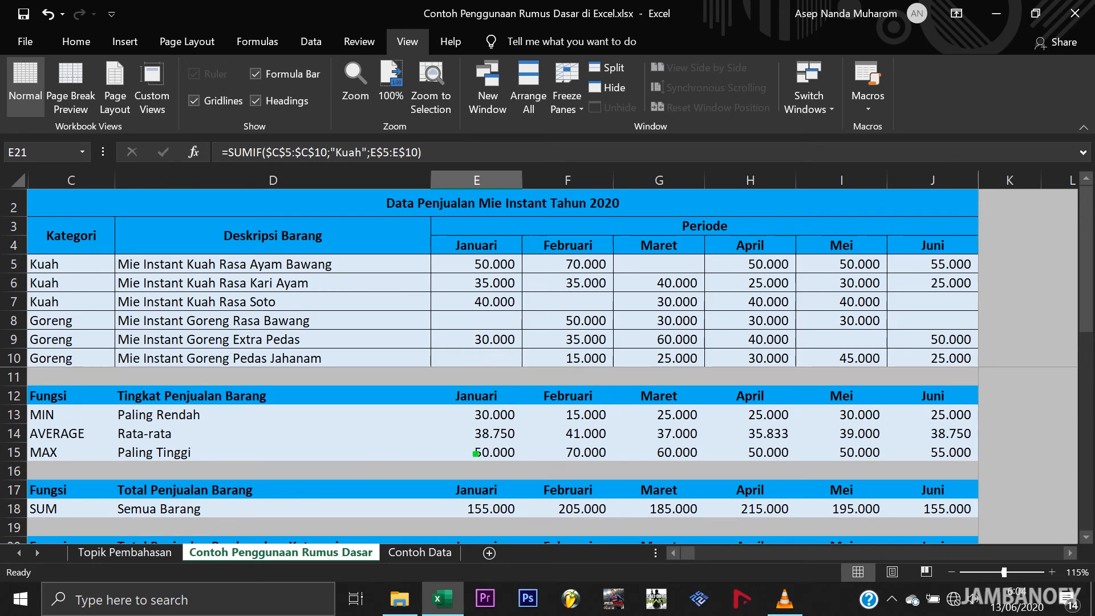
Step: Go to the Contoh Data sheet and start a MIN formula in E1 for the Januari PALING RENDAH value
scroll(475, 453, "down", 6)
scroll(437, 454, "up", 2)
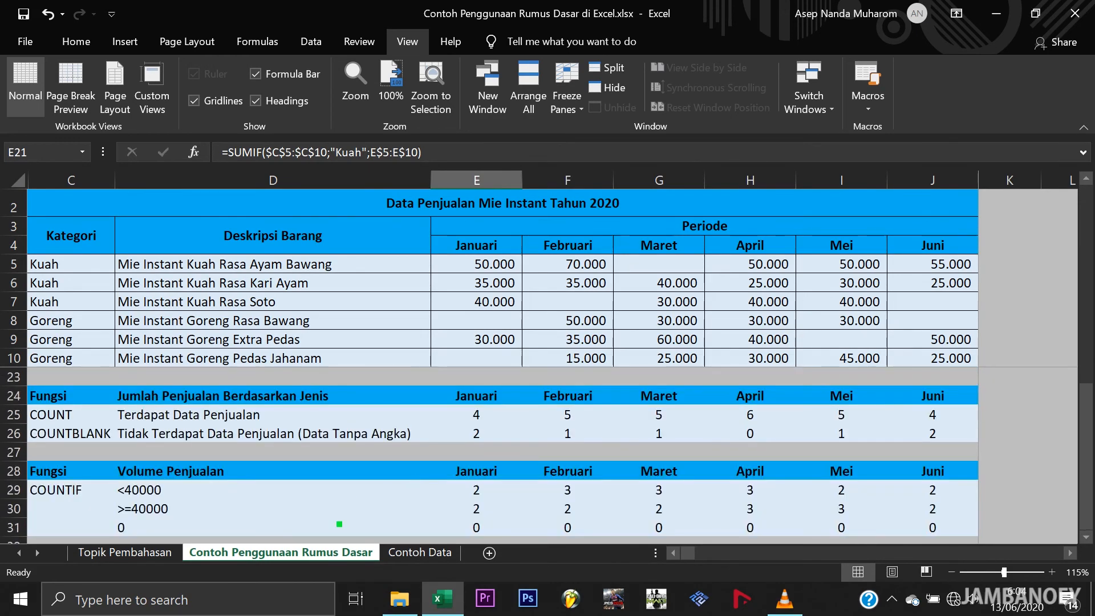
left_click(434, 553)
scroll(477, 450, "down", 8)
scroll(477, 451, "up", 8)
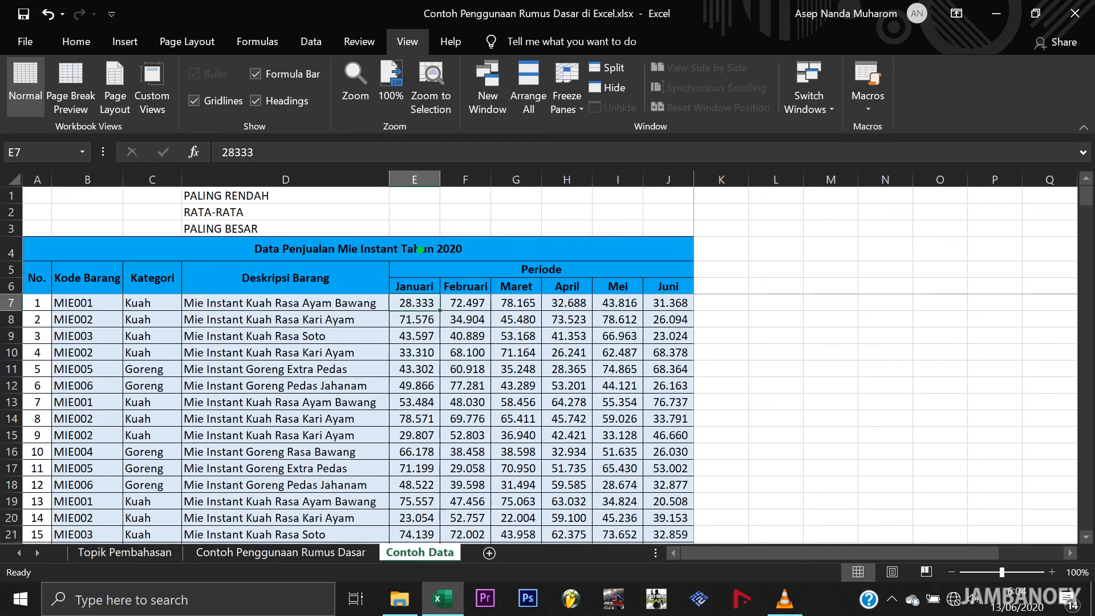
left_click(402, 197)
type("=min(")
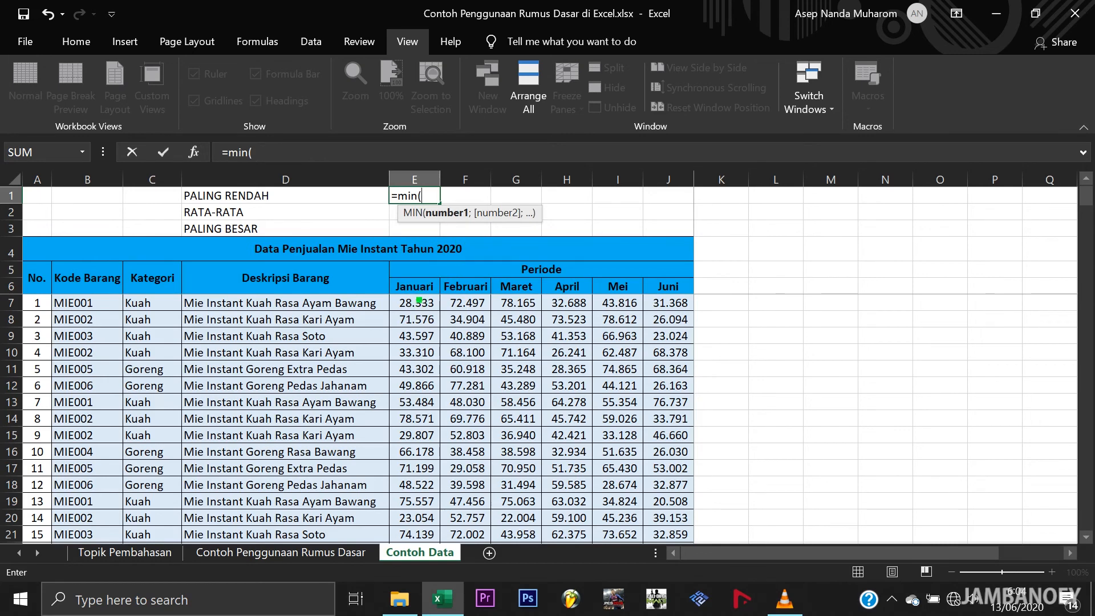
left_click(417, 309)
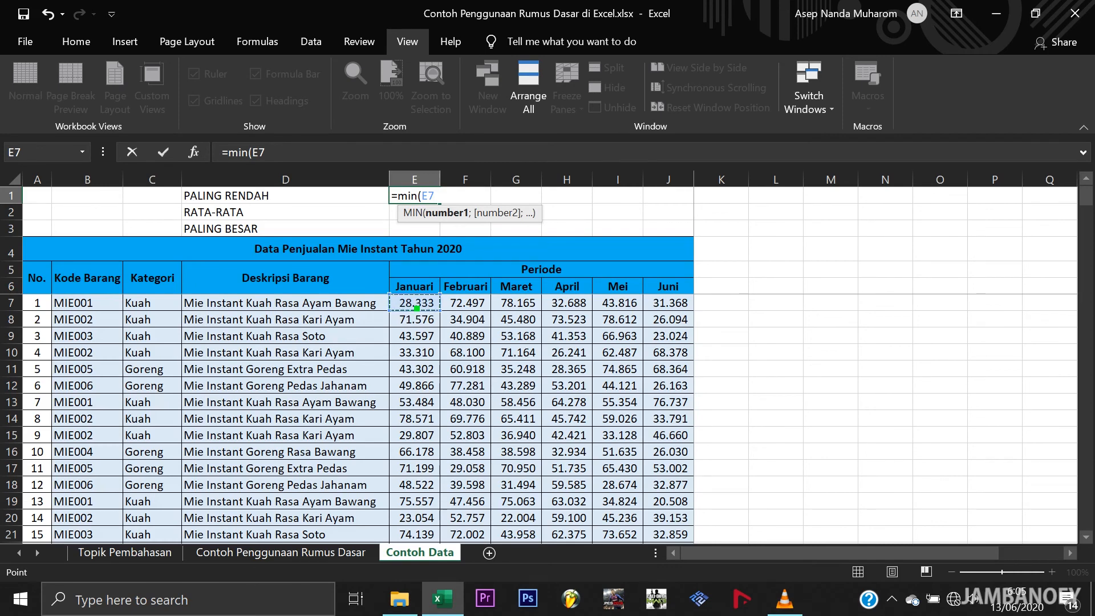
left_click_drag(417, 308, 417, 336)
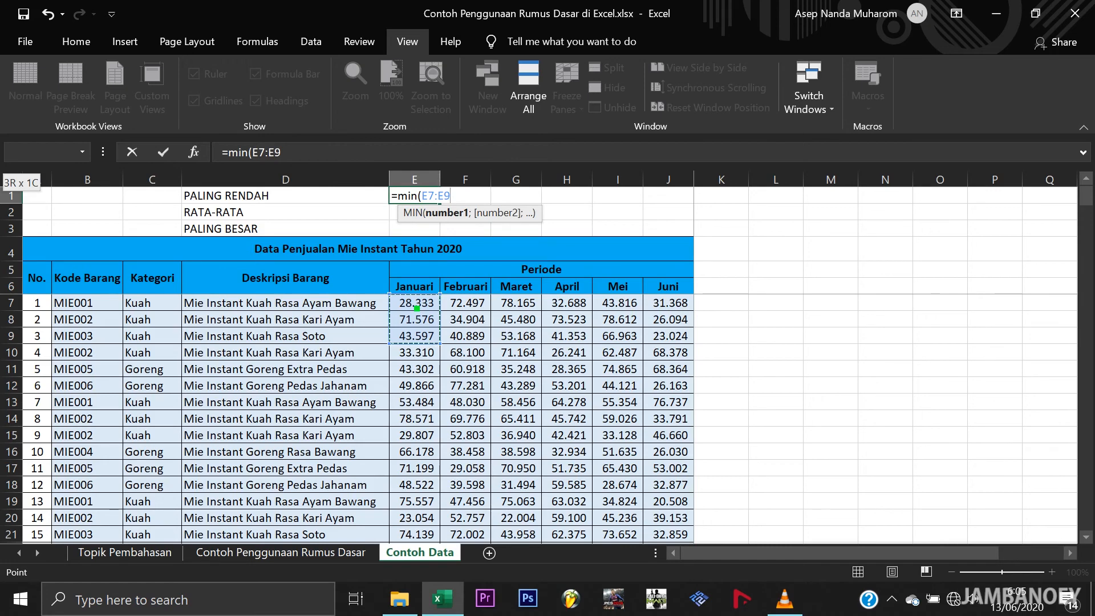
key("shift+Down")
key("shift+Down")
key("shift+Down")
key("shift+Down")
key("shift+Down")
key("shift+Down")
key("shift+Down")
key("shift+Down")
key("shift+Down")
key("shift+Down")
key("shift+Down")
key("shift+Down")
key("shift+Down")
key("shift+Down")
key("shift+Down")
key("shift+Down")
key("shift+Down")
key("shift+Down")
key("shift+Down")
key("shift+Down")
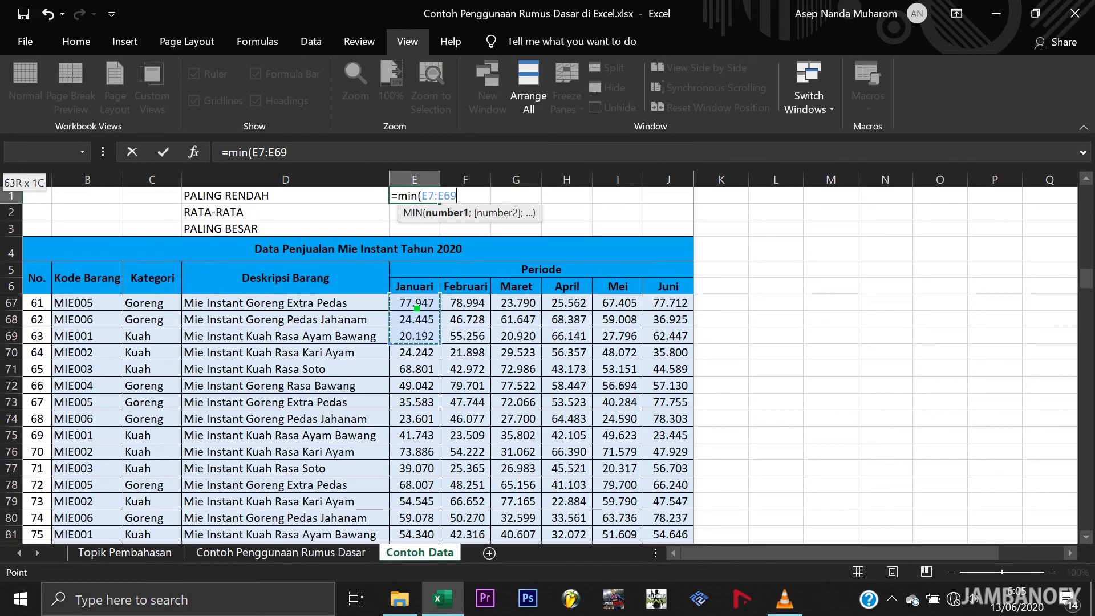
Step: Complete the MIN formula in E1 with the whole Januari data range, giving =MIN(E7:E256)
key("Up")
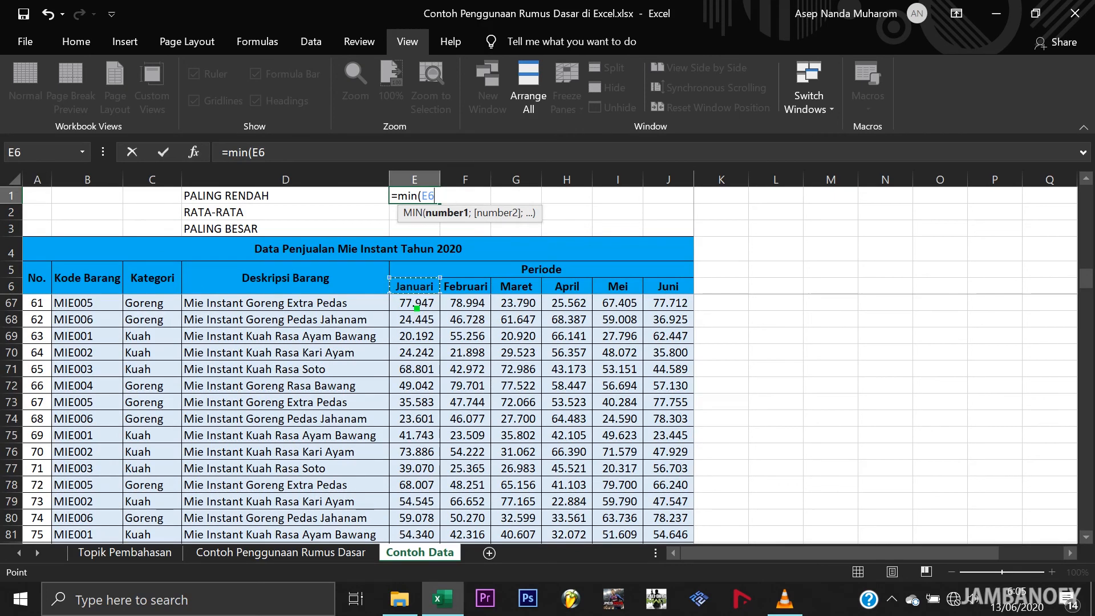
key("Down")
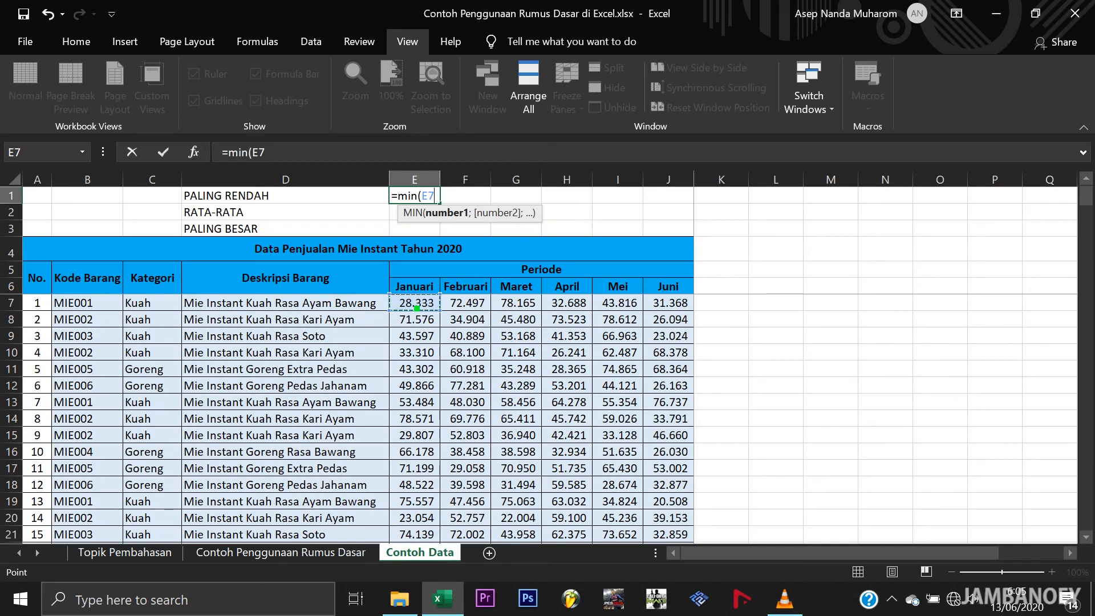
key("shift+Down")
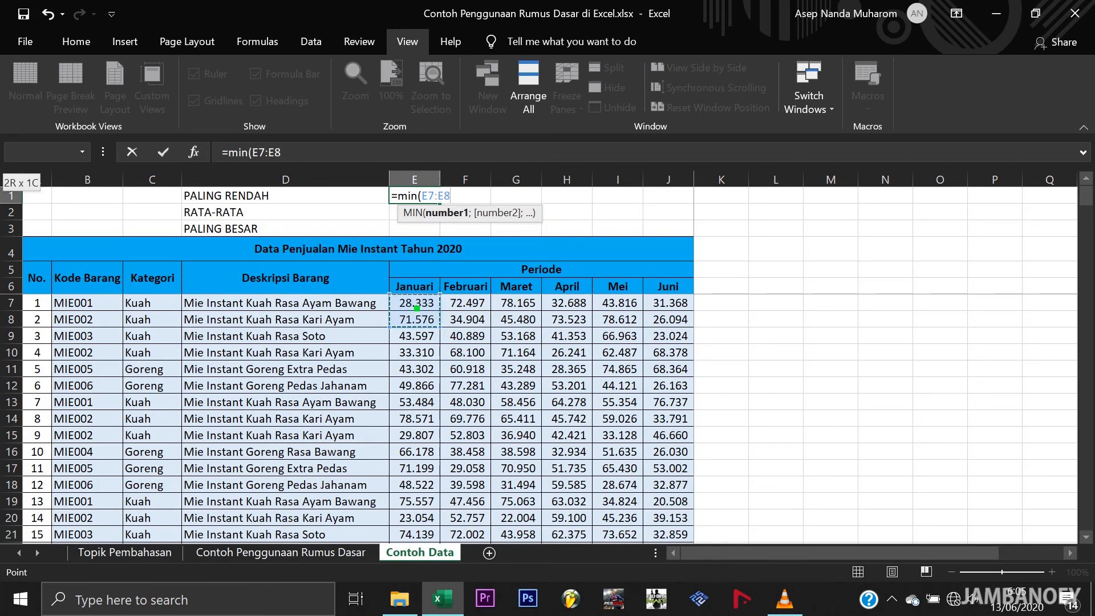
key("ctrl+shift+Down")
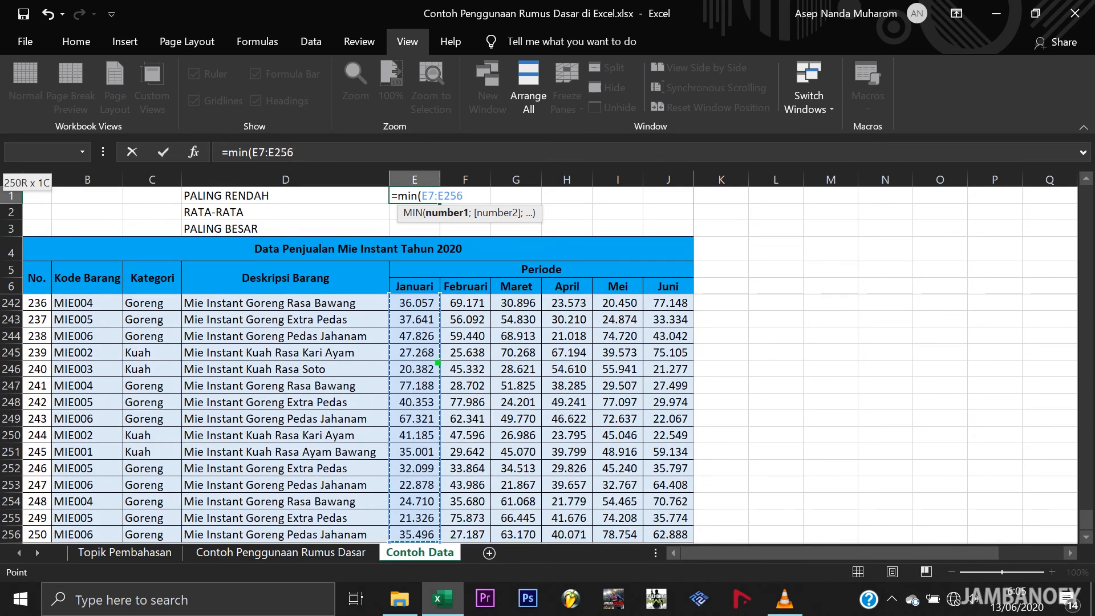
scroll(442, 398, "down", 2)
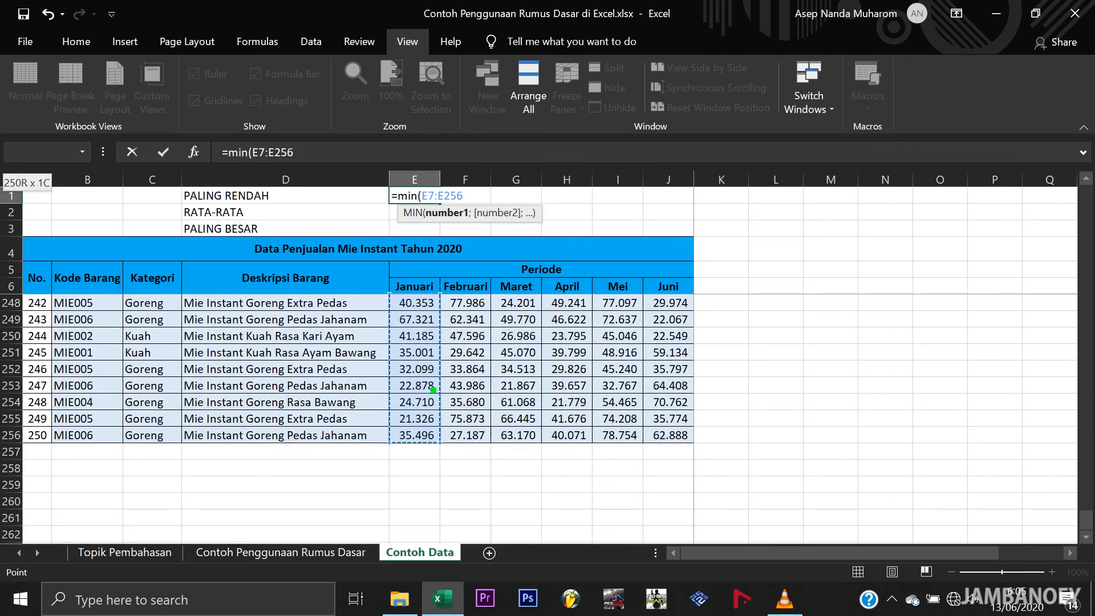
key("Return")
key("Up")
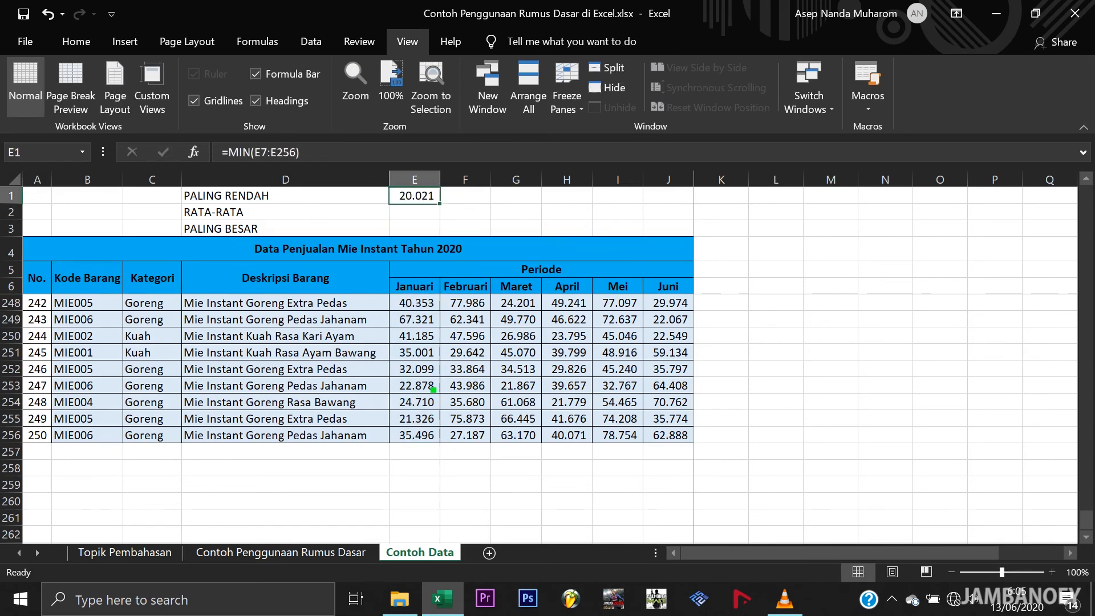
Step: Copy the MIN formula from E1 across the PALING RENDAH row through the Juni column, E1:J1
key("ctrl+c")
key("shift+Right")
key("shift+Right")
key("shift+Right")
key("shift+Right")
key("shift+Right")
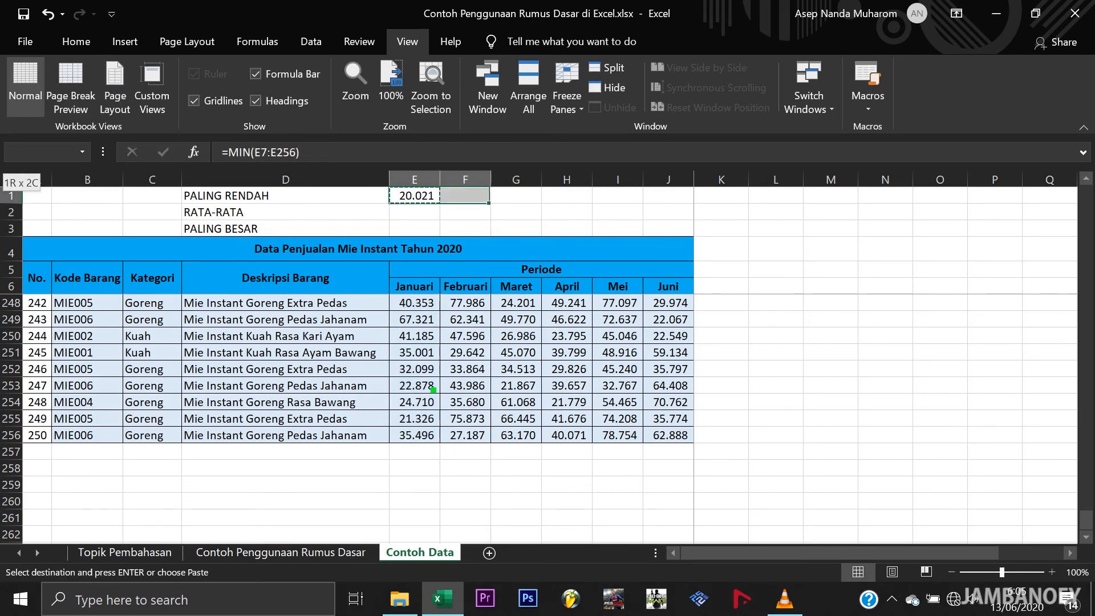
key("ctrl+v")
key("Left")
key("Right")
key("Down")
key("Escape")
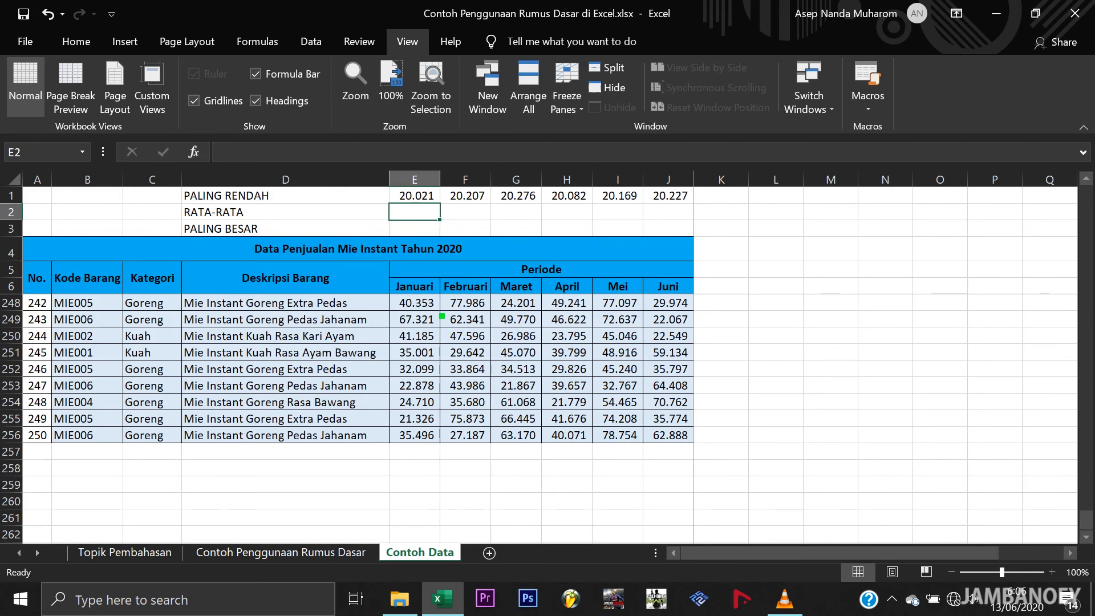
Step: Search the Contoh Data sheet for all cells containing the Januari minimum 20021
scroll(442, 316, "up", 5)
left_click(416, 195)
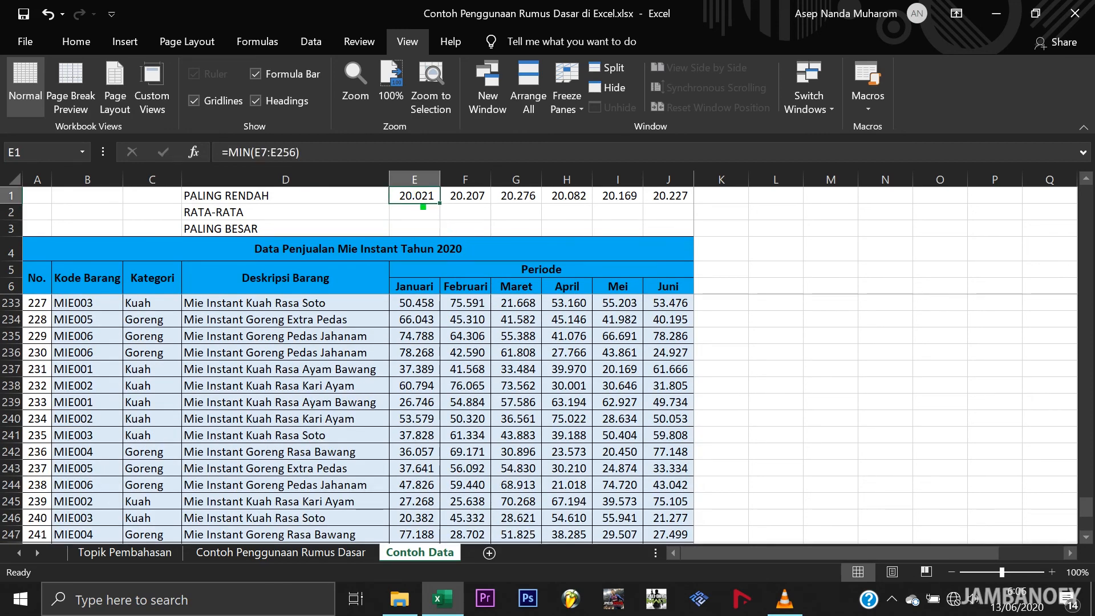
scroll(121, 338, "up", 6)
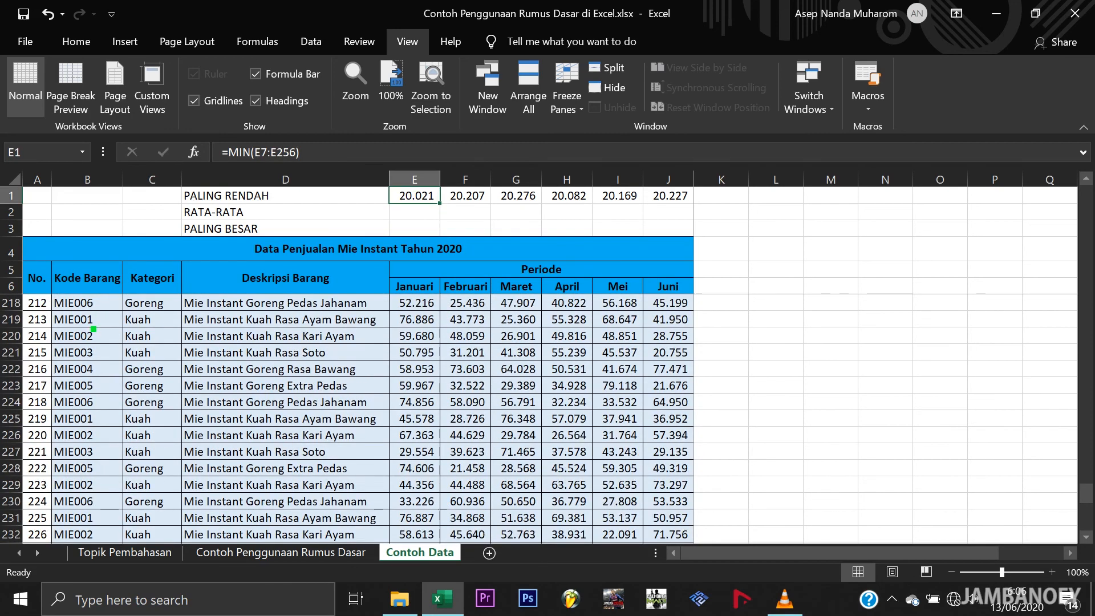
left_click(37, 278)
key("Down")
key("Down")
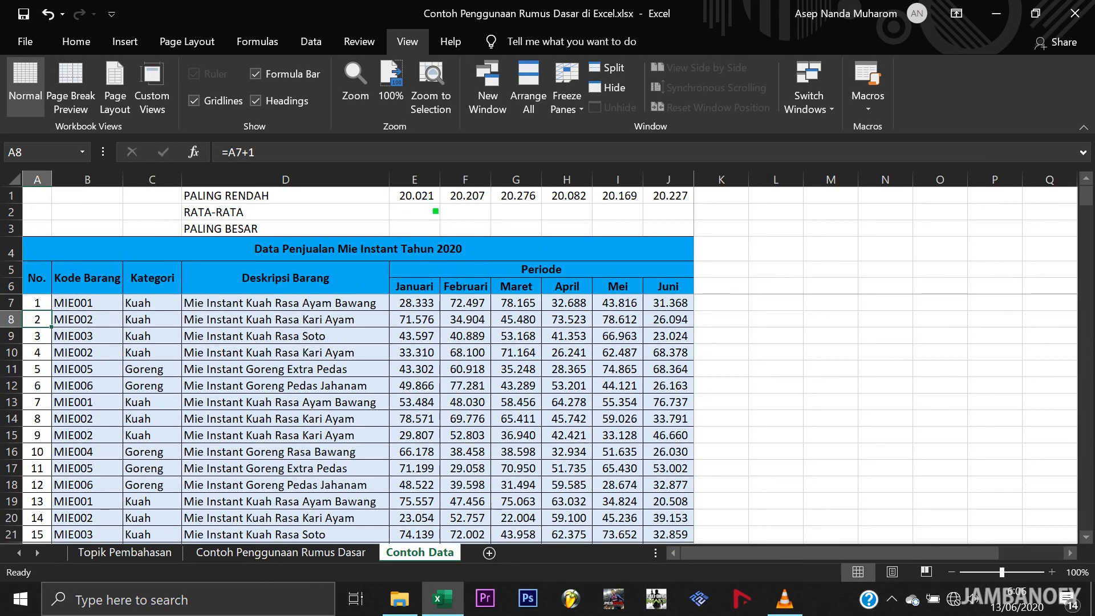
left_click(425, 207)
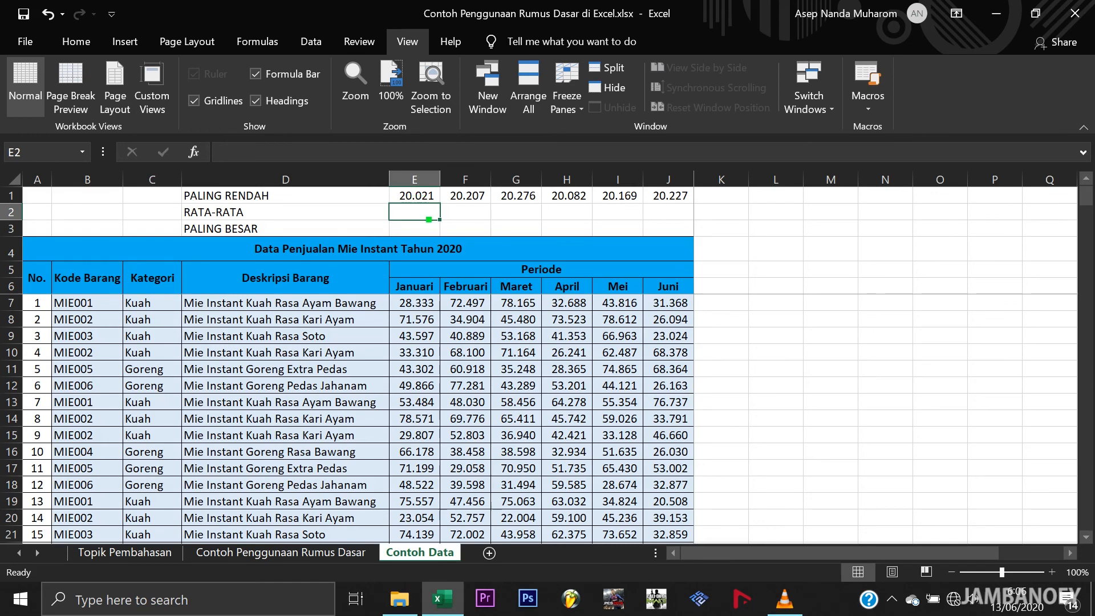
key("ctrl+f")
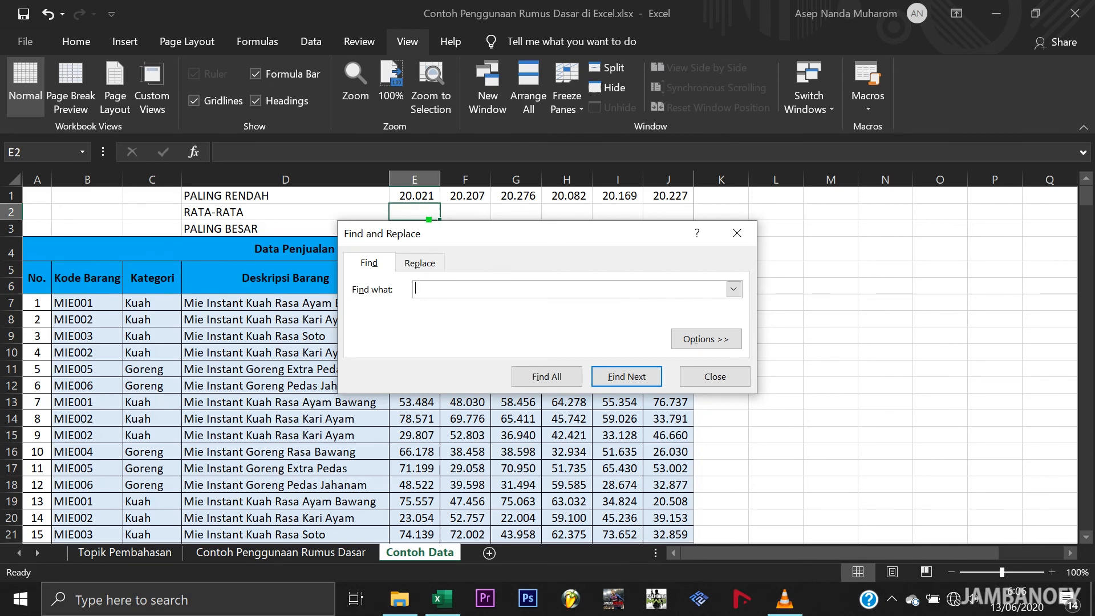
type("20021")
left_click(611, 378)
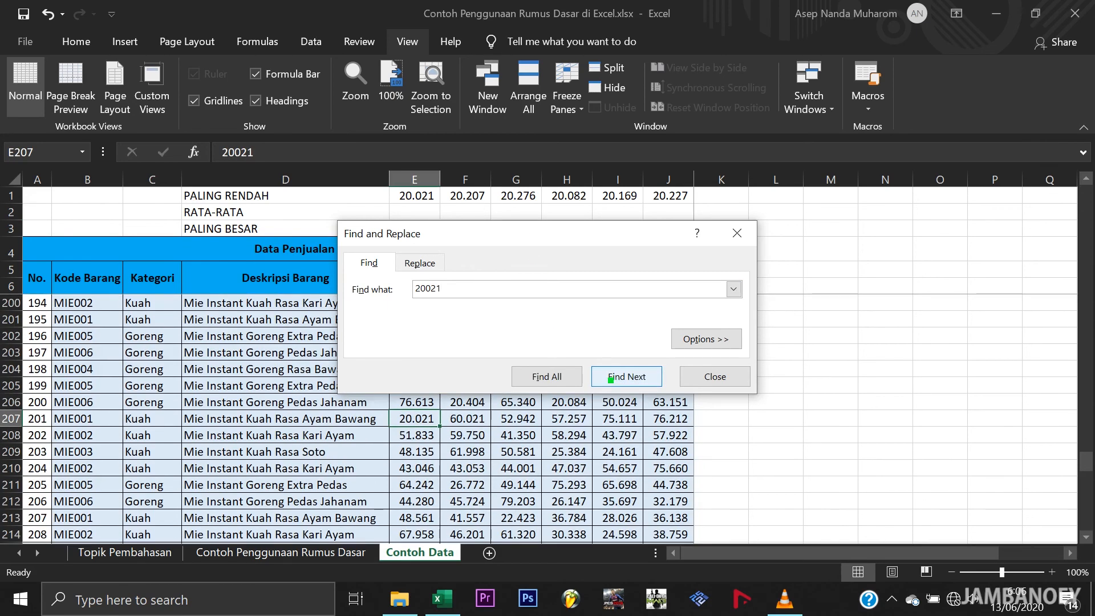
left_click(643, 381)
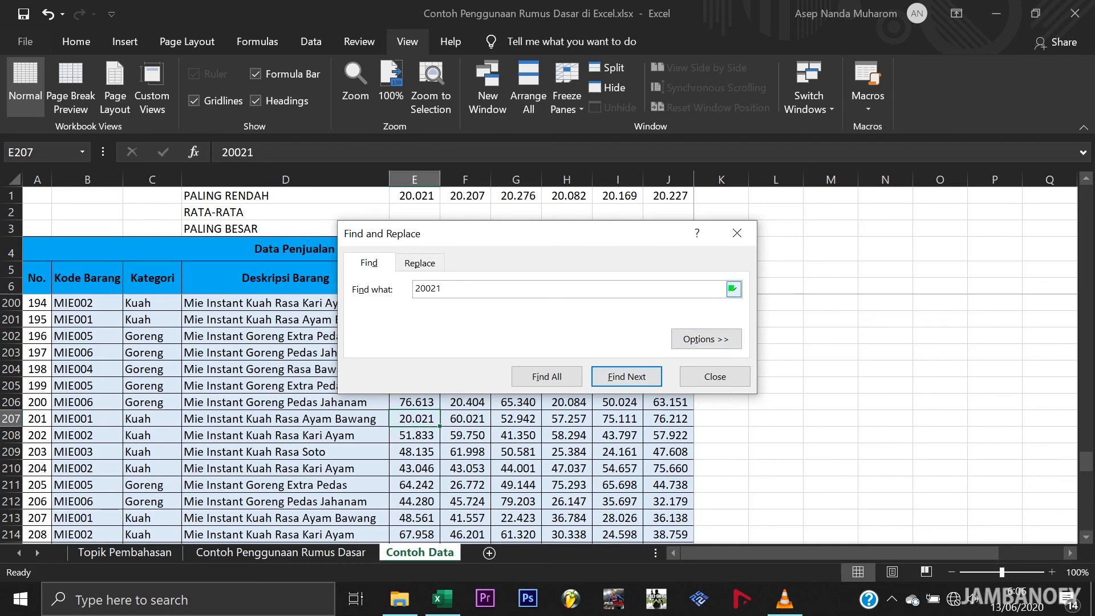
left_click(546, 376)
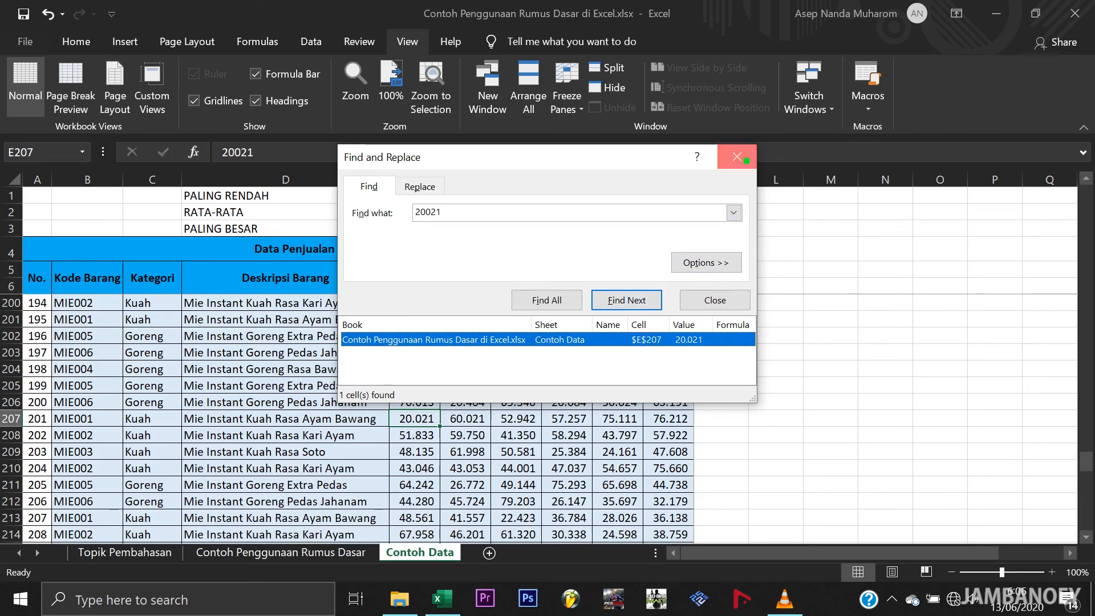
left_click(707, 294)
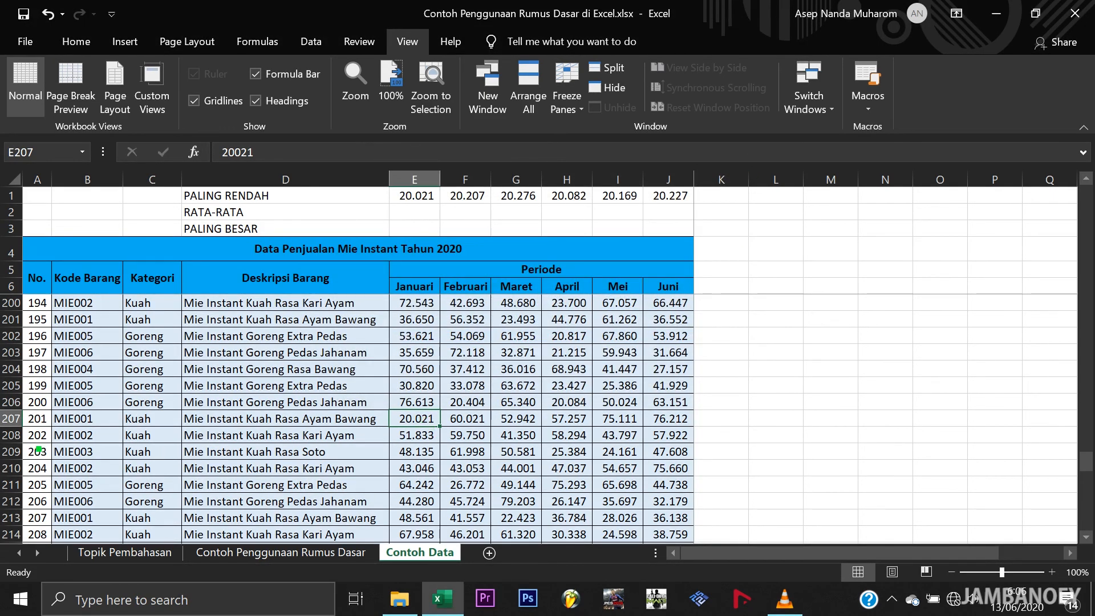
Step: Fill the found Januari minimum cell E207 with yellow
left_click(11, 418)
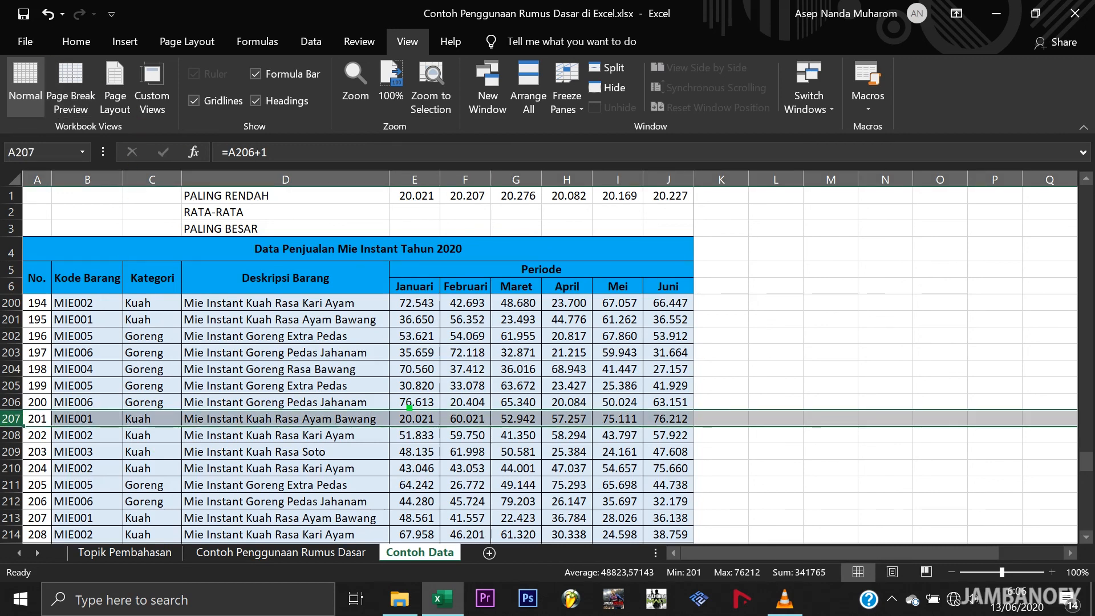
left_click(415, 417)
left_click(76, 41)
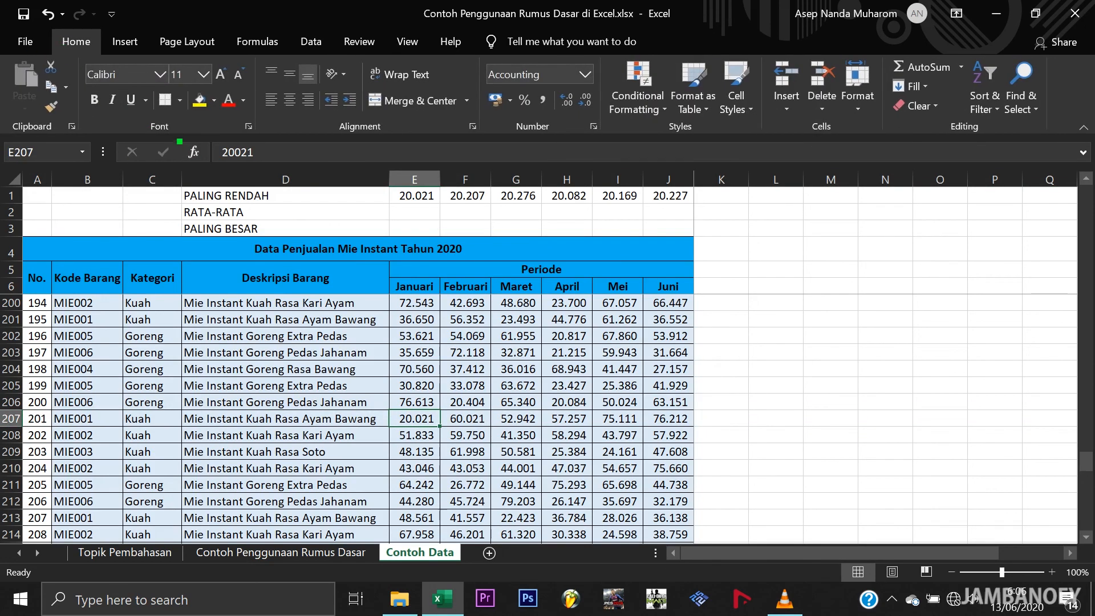
left_click(200, 100)
left_click(413, 373)
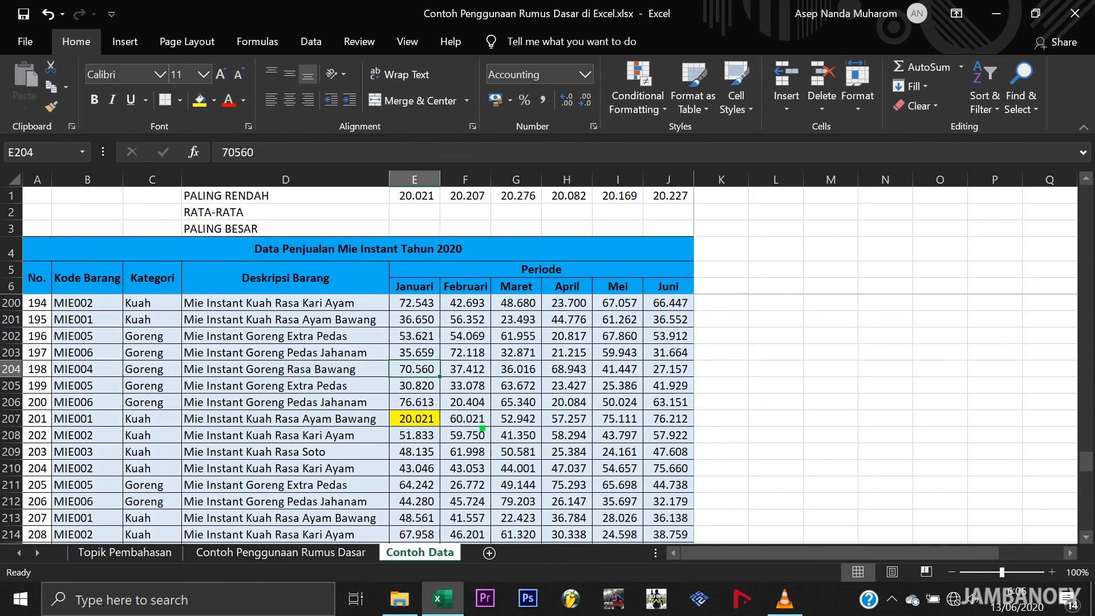
Step: Find the Februari minimum 20207 in the data and fill its cell F196 with yellow
scroll(446, 414, "up", 5)
scroll(446, 414, "down", 4)
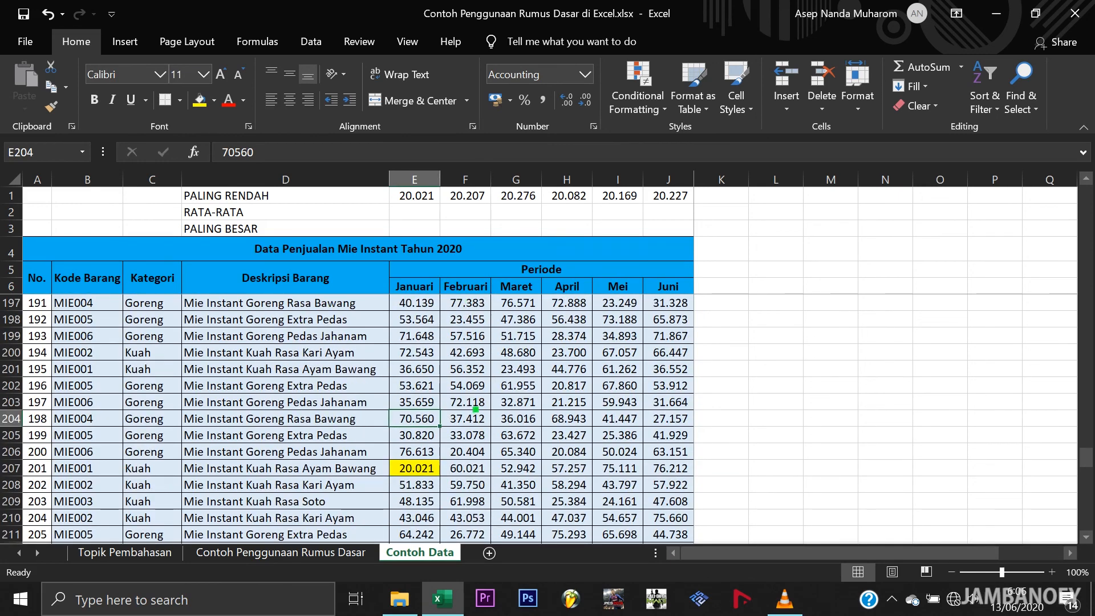
left_click(463, 197)
left_click(504, 374)
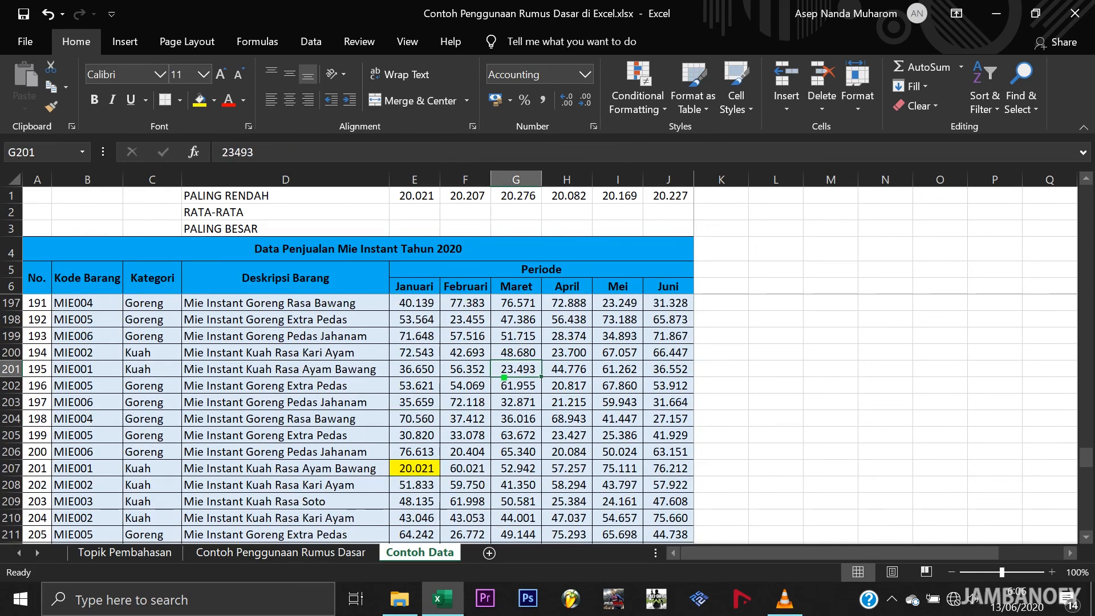
key("ctrl+f")
type("20207")
key("Return")
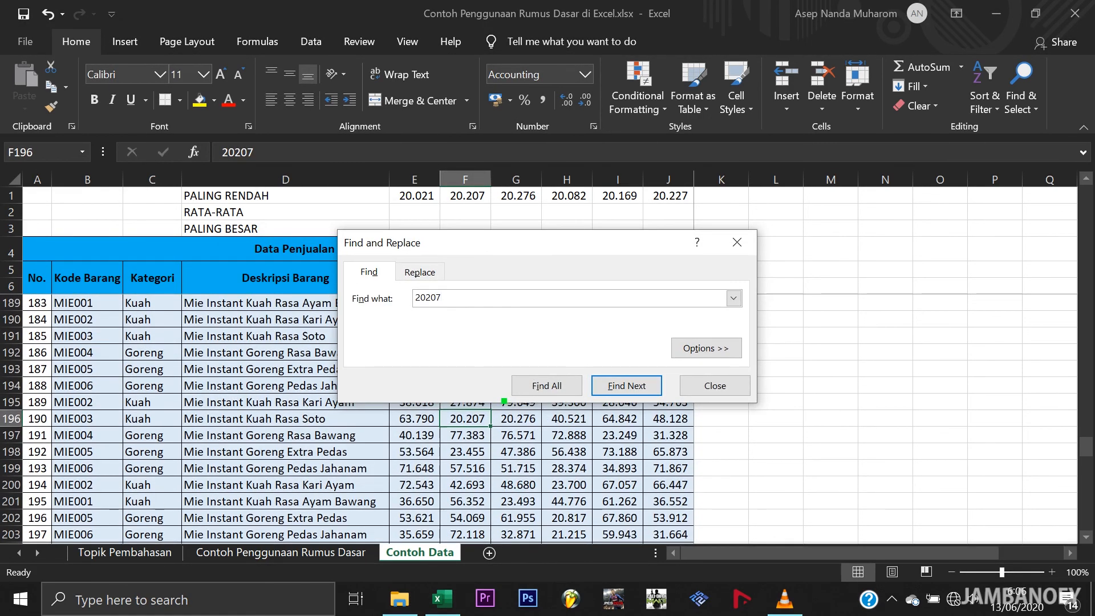
key("Escape")
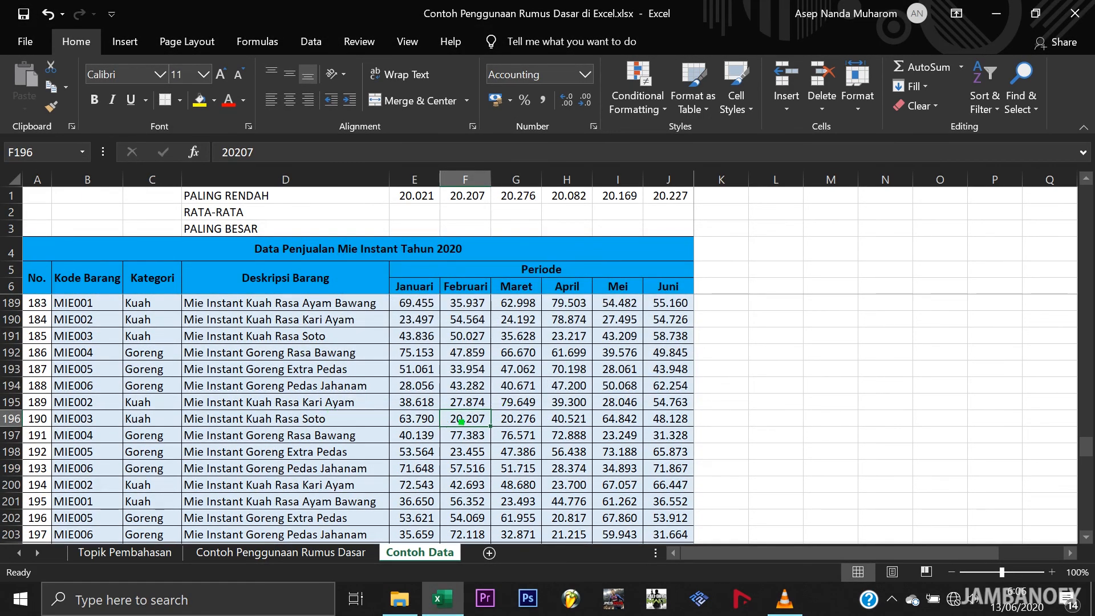
left_click(199, 100)
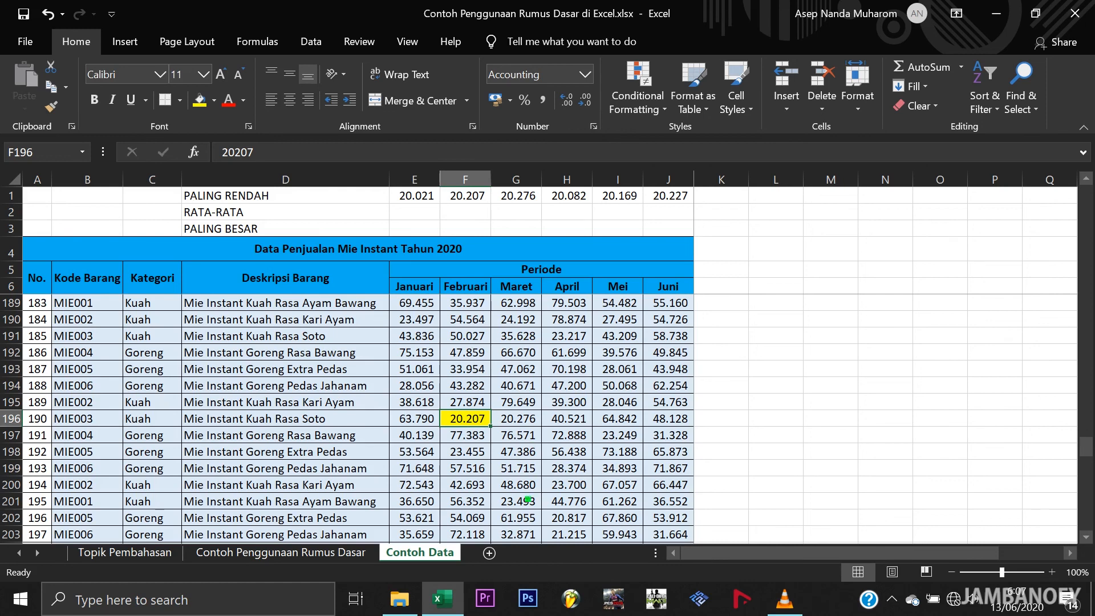
Step: On the Topik Pembahasan sheet, rotate the HALAAAH GAMPAANG thought bubble slightly and deselect it
left_click(123, 552)
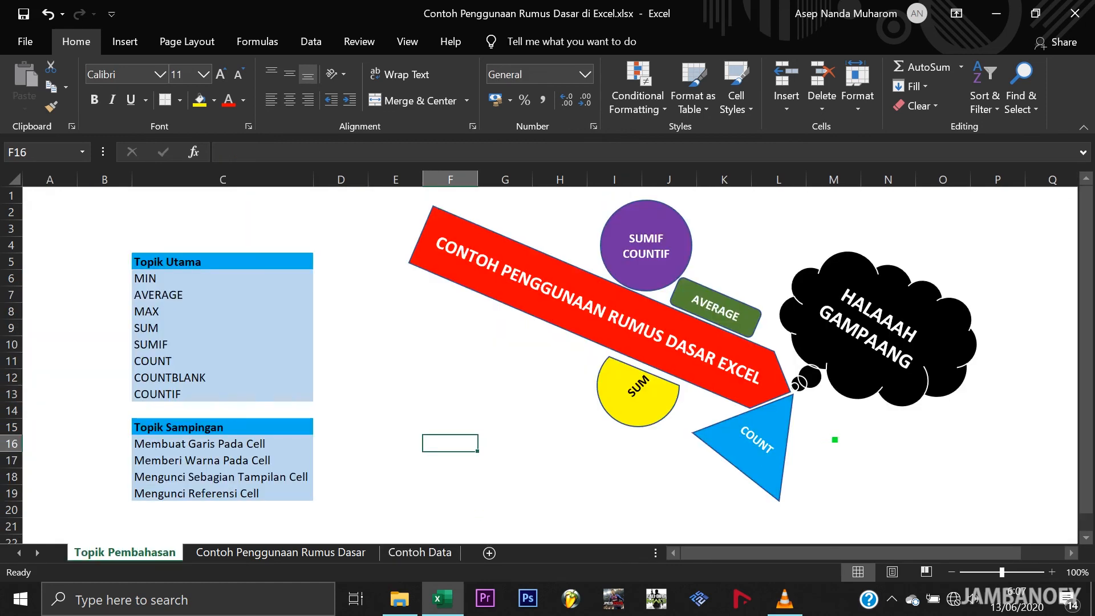
left_click(584, 482)
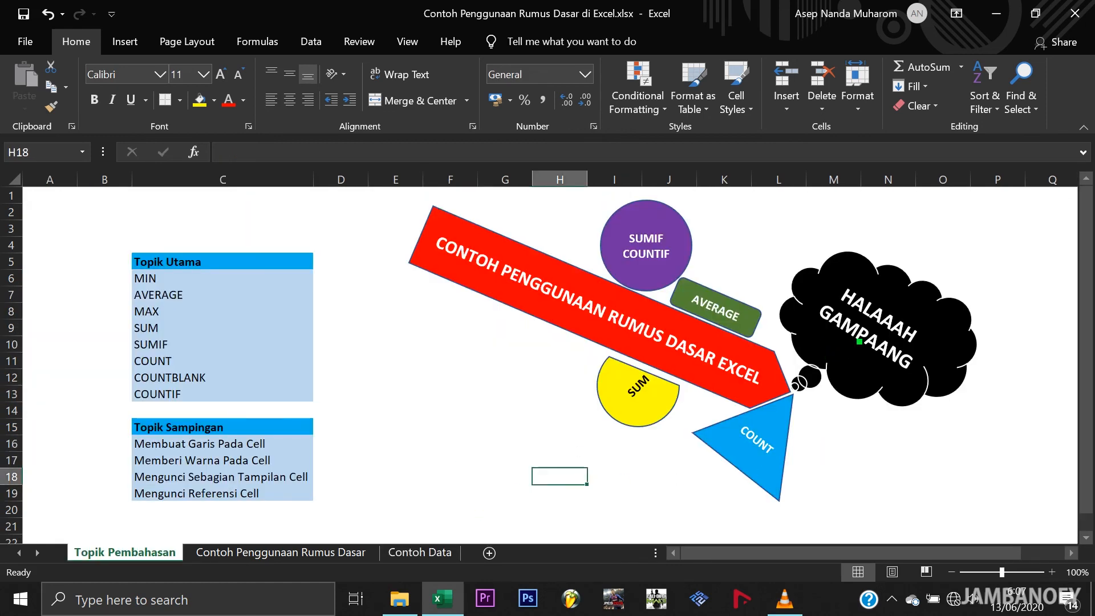
left_click(855, 378)
mouse_move(932, 249)
left_mouse_down()
mouse_move(961, 262)
mouse_move(935, 235)
left_mouse_up()
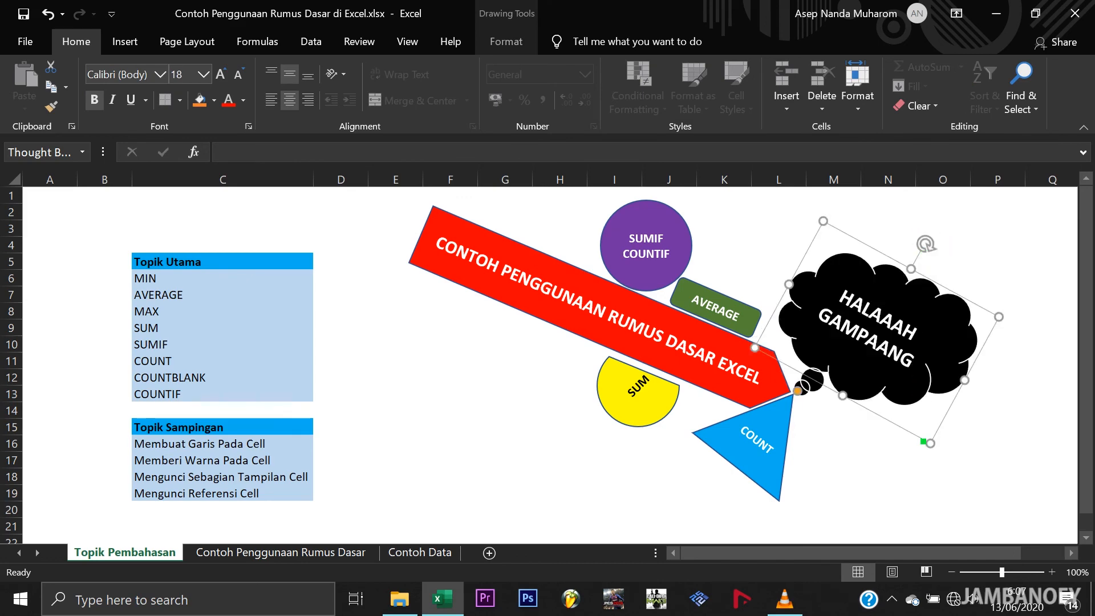
left_click(873, 473)
left_click(461, 507)
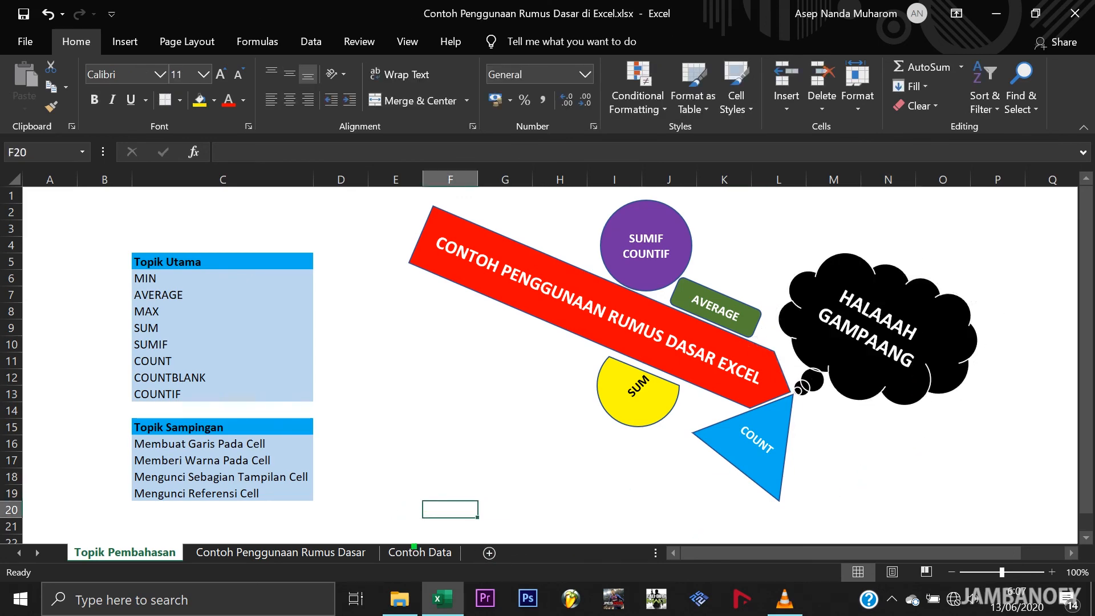
Step: Look back over the Contoh Data and Contoh Penggunaan Rumus Dasar sheets, ending on the Topik Pembahasan sheet
left_click(420, 552)
left_click(324, 554)
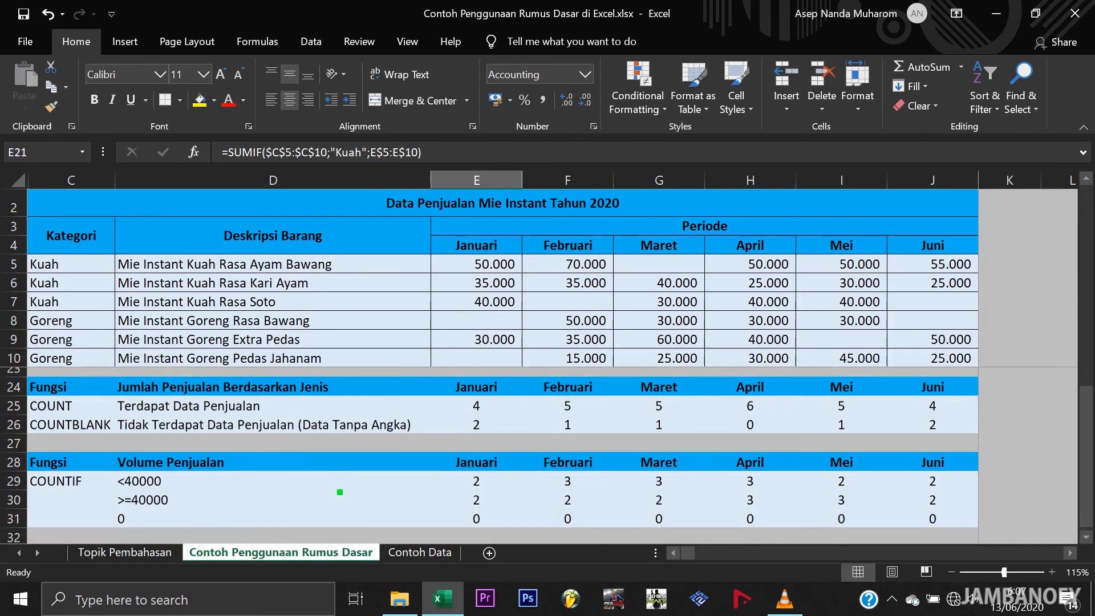
scroll(335, 489, "up", 2)
left_click(124, 553)
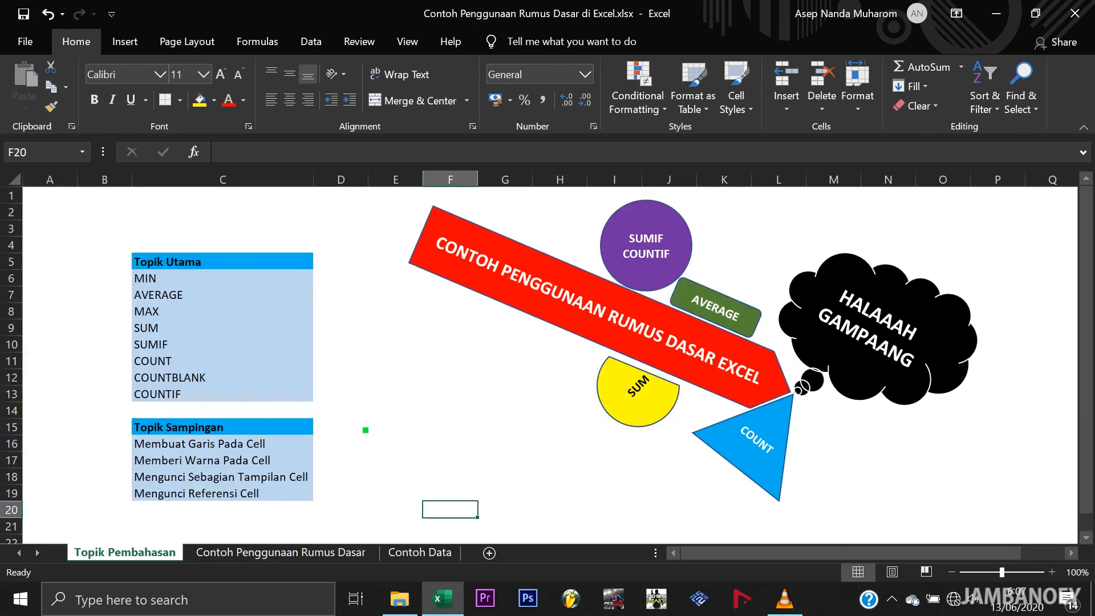